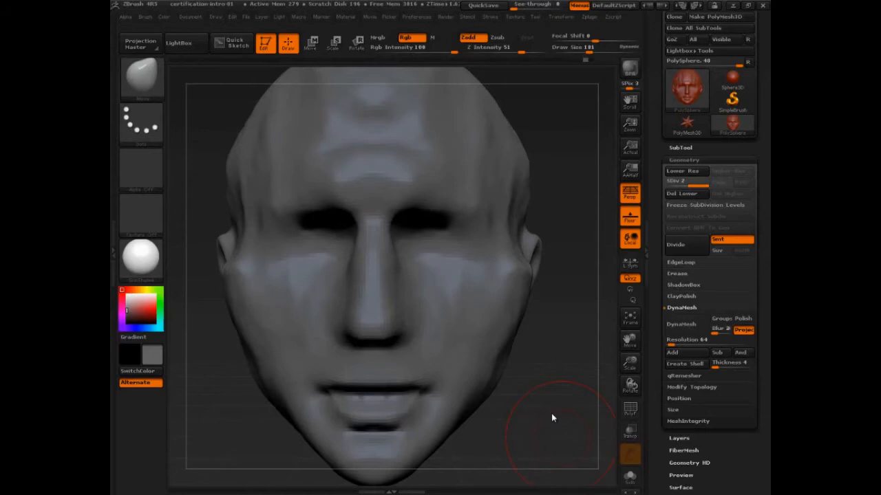
- Try to build up eyeballs in both eye sockets using the ClayBuildup brush at draw size 35
drag(551, 417, 602, 399)
key(s)
drag(337, 236, 320, 236)
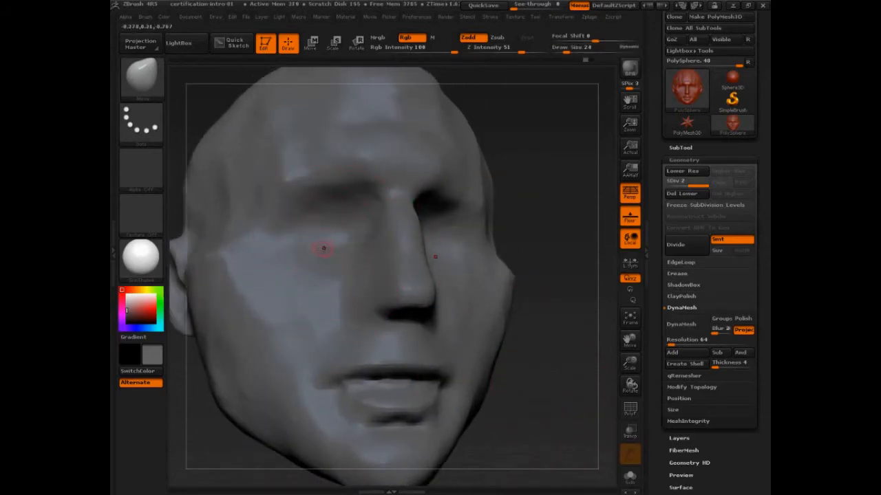
key(b)
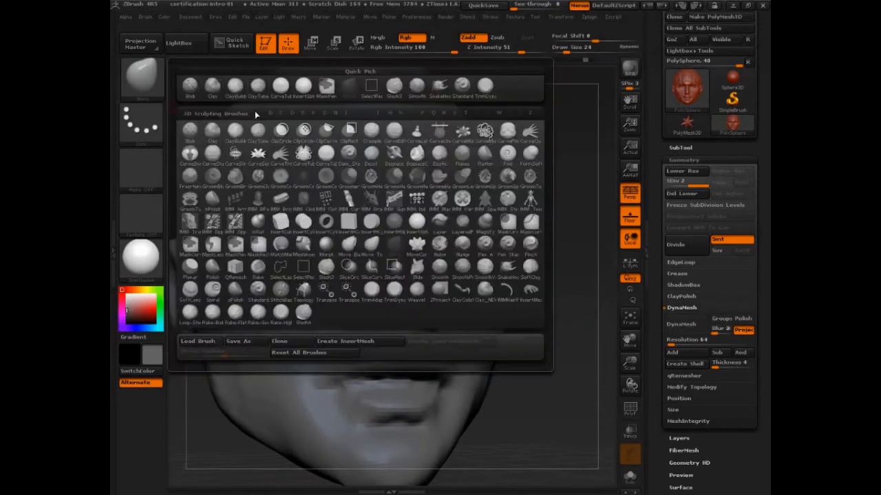
key(c)
key(b)
key(s)
mouse_move(318, 243)
mouse_down()
mouse_move(340, 244)
mouse_move(310, 229)
mouse_move(318, 222)
mouse_move(315, 250)
mouse_move(311, 235)
mouse_move(345, 233)
mouse_move(326, 223)
mouse_move(274, 235)
mouse_move(317, 217)
mouse_move(356, 226)
mouse_move(338, 244)
mouse_move(320, 230)
mouse_move(329, 224)
mouse_up()
key(s)
key(s)
mouse_move(551, 227)
mouse_down()
mouse_move(562, 238)
mouse_move(533, 307)
mouse_up()
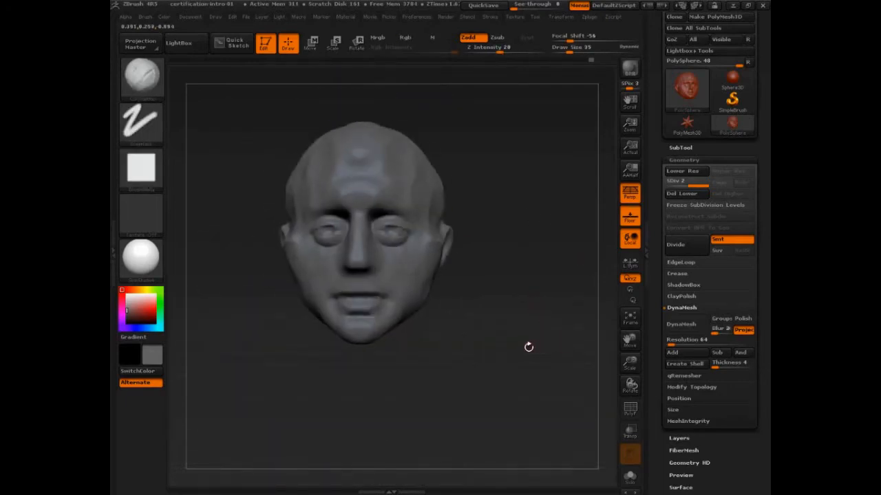
alt+drag(529, 348, 566, 367)
- Undo all the clay strokes around the eyes until both sockets are empty
key(ctrl+z)
key(ctrl+z)
key(ctrl+z)
key(ctrl+z)
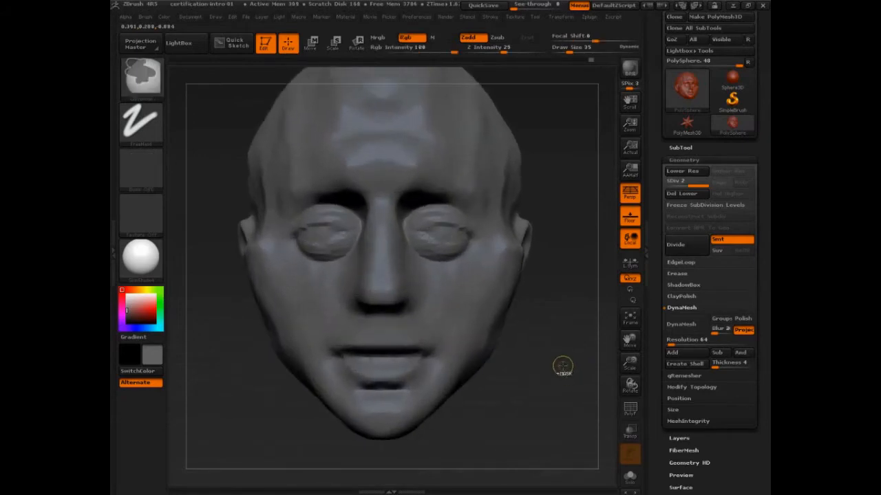
key(ctrl+z)
key(ctrl+z)
key(ctrl+z)
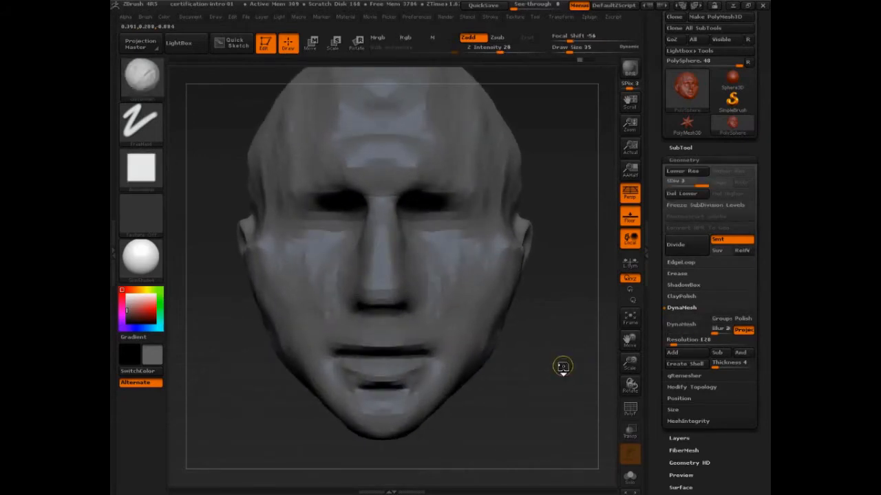
key(ctrl+z)
key(ctrl+z)
key(ctrl+z)
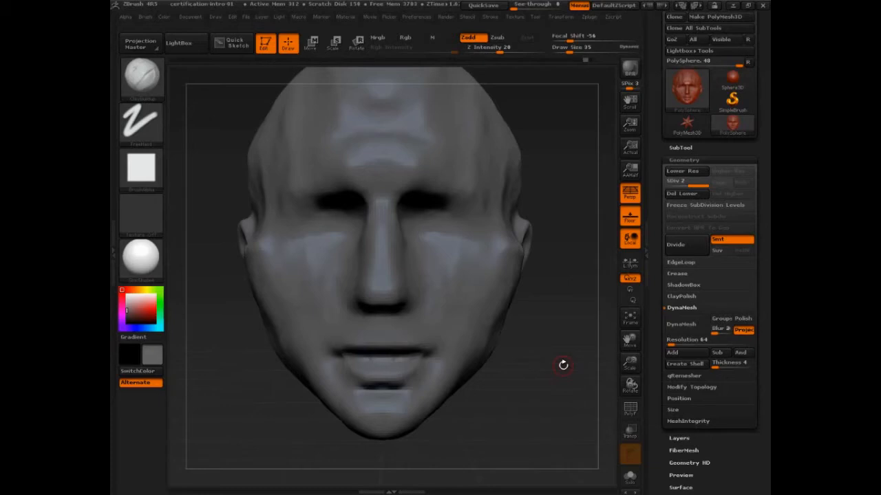
- Choose the InsertSphere brush and try to insert a sphere in the eye socket
click(141, 76)
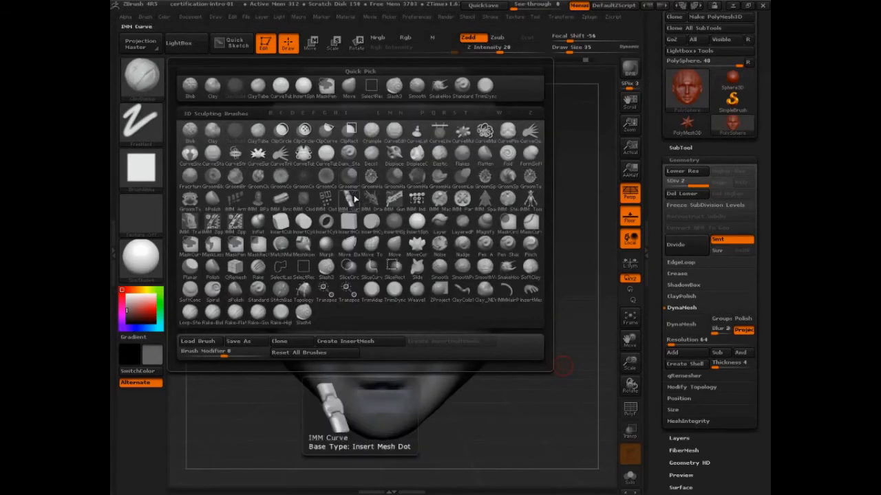
key(i)
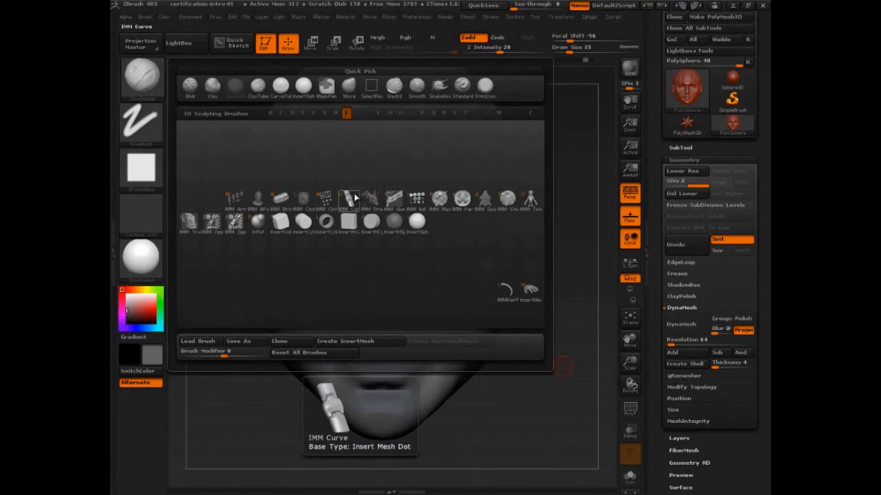
click(423, 224)
click(447, 241)
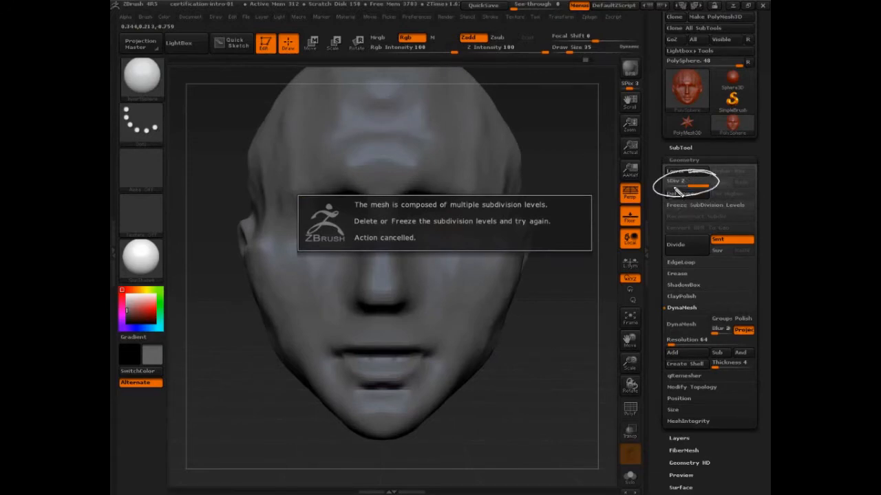
- Try deleting the head's lower subdivision levels, and undo the deletion
drag(670, 185, 699, 185)
drag(548, 366, 546, 384)
click(681, 193)
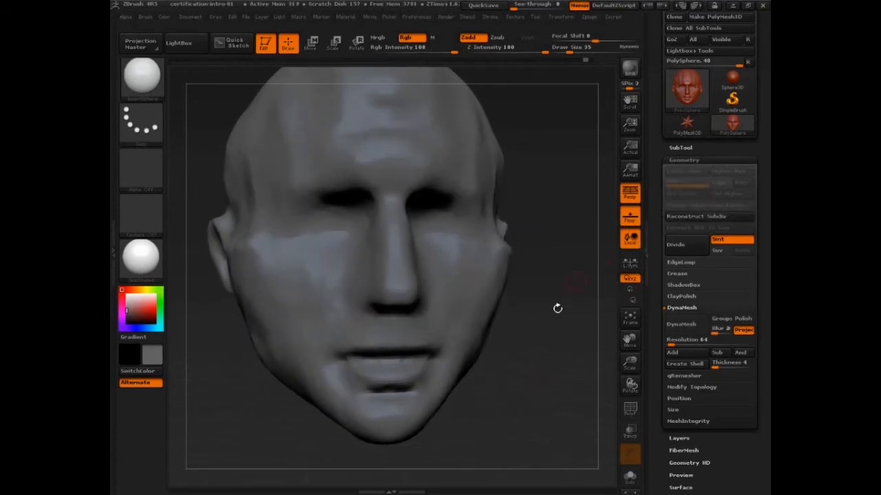
key(ctrl+z)
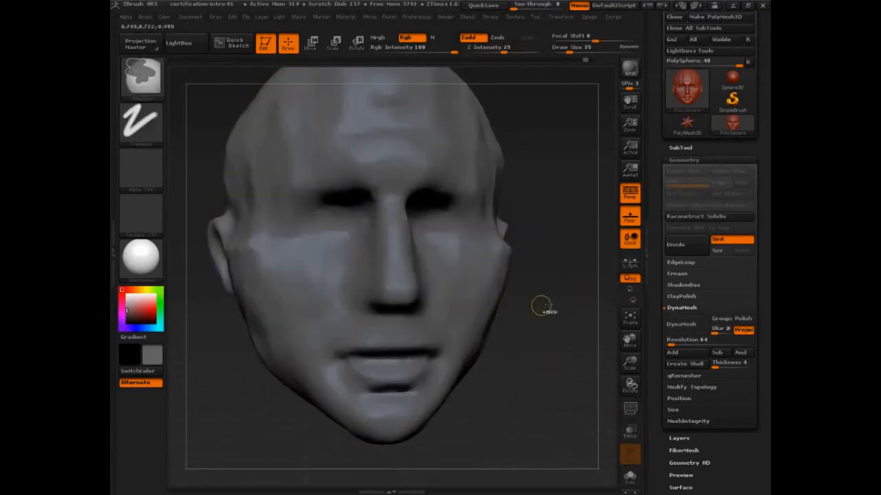
- Switch the head to subdivision level 1, try deleting the higher levels, and undo the deletion
key(shift+d)
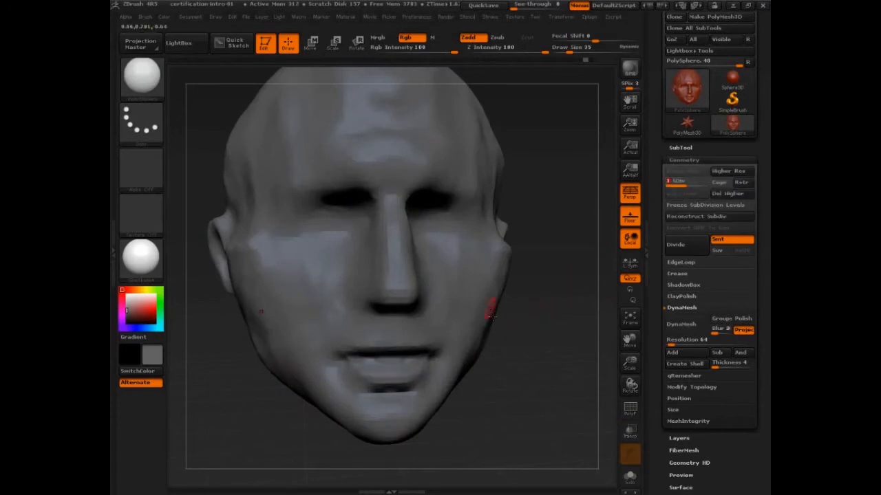
click(732, 194)
key(ctrl+z)
mouse_move(528, 417)
mouse_down()
mouse_move(556, 368)
mouse_move(517, 324)
mouse_move(568, 425)
mouse_move(589, 426)
mouse_move(585, 435)
mouse_move(585, 423)
mouse_move(548, 393)
mouse_move(576, 417)
mouse_up()
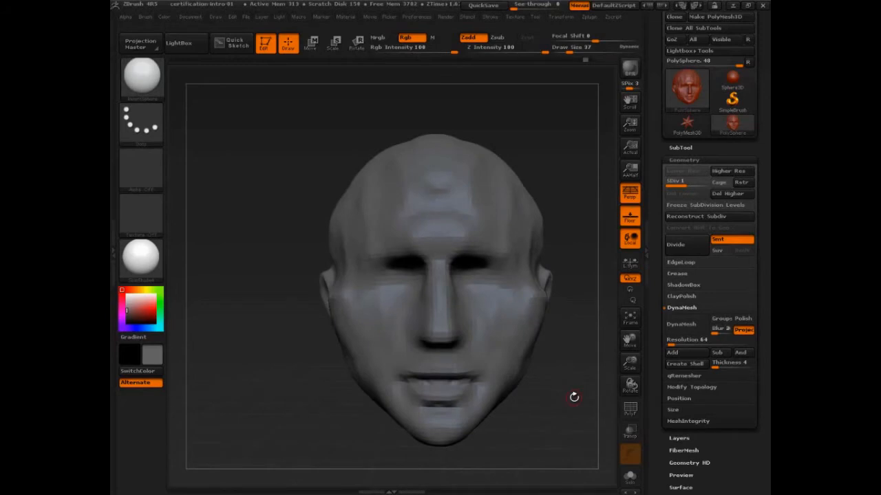
- Freeze the subdivision levels of the head mesh
mouse_move(368, 218)
ctrl+shift+mouse_down()
mouse_move(124, 19)
mouse_move(153, 14)
mouse_move(169, 63)
ctrl+shift+mouse_up()
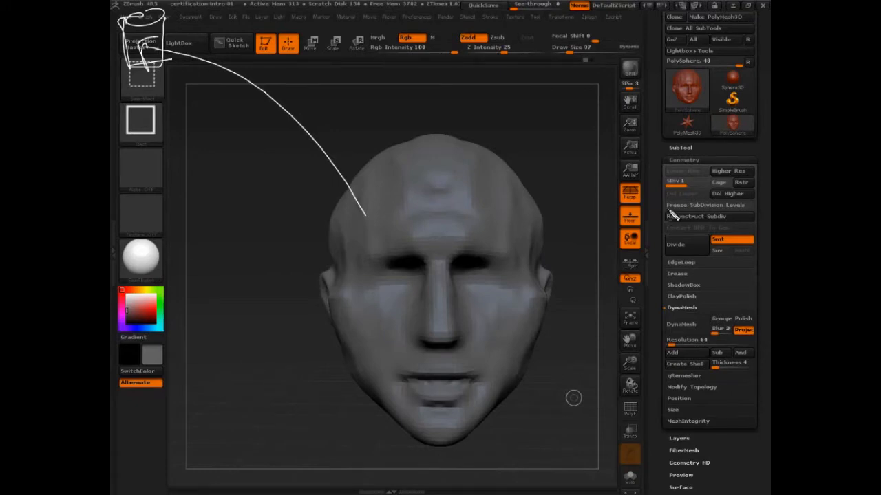
mouse_move(669, 207)
mouse_down()
mouse_move(527, 202)
mouse_move(550, 224)
mouse_up()
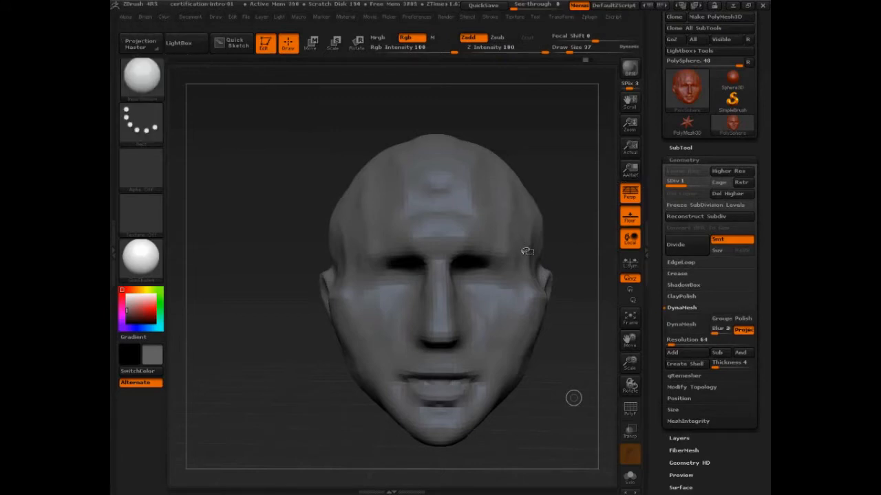
mouse_move(573, 397)
mouse_down()
mouse_move(570, 364)
mouse_move(562, 399)
mouse_move(571, 414)
mouse_up()
click(688, 205)
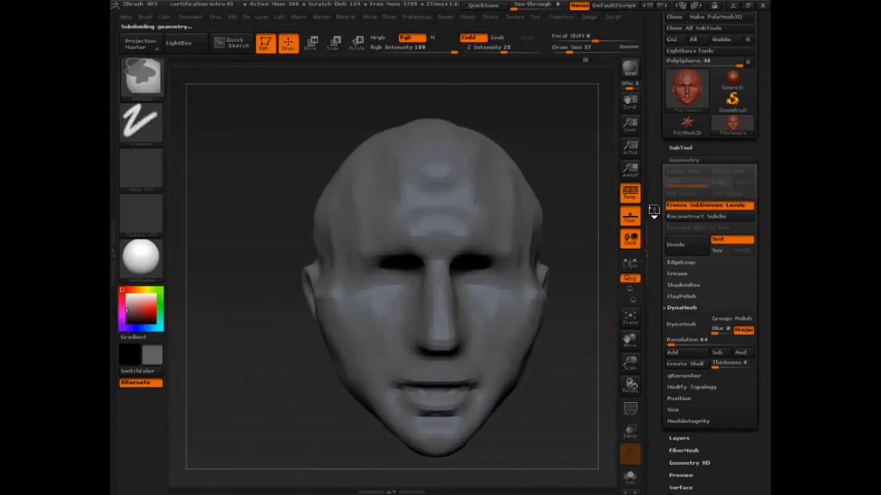
- Annotate the subdivision level setting, circle the head, add an arrow to the freeze option, and clear the marks
key(ctrl+shift+d)
mouse_move(708, 183)
mouse_down()
mouse_move(707, 194)
mouse_move(691, 191)
mouse_up()
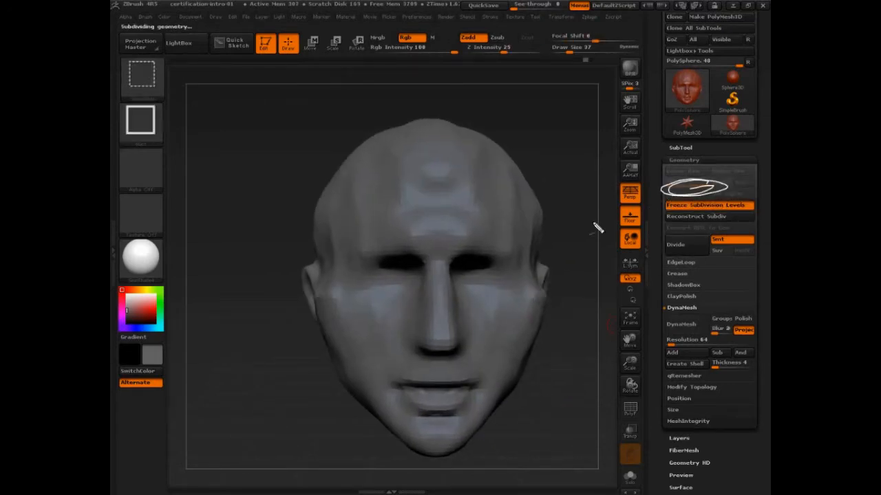
mouse_move(550, 200)
mouse_down()
mouse_move(440, 103)
mouse_move(566, 187)
mouse_move(492, 117)
mouse_up()
mouse_move(556, 274)
mouse_down()
mouse_move(650, 227)
mouse_move(664, 210)
mouse_up()
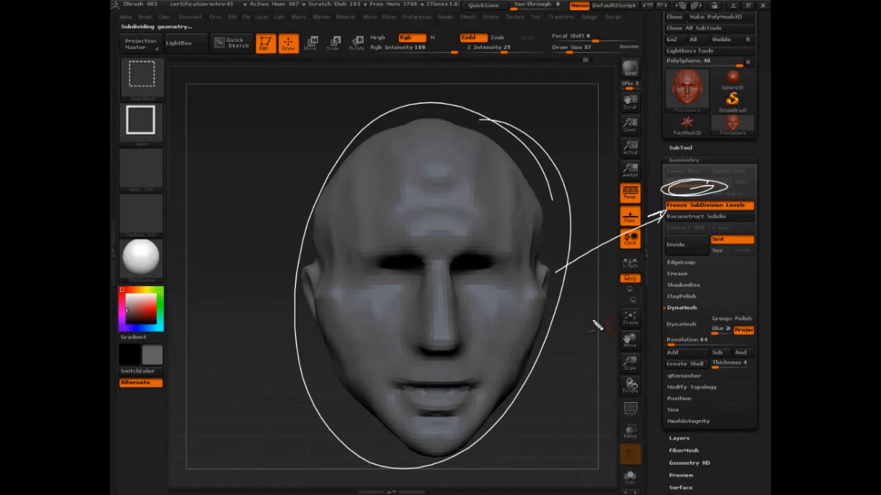
key(Escape)
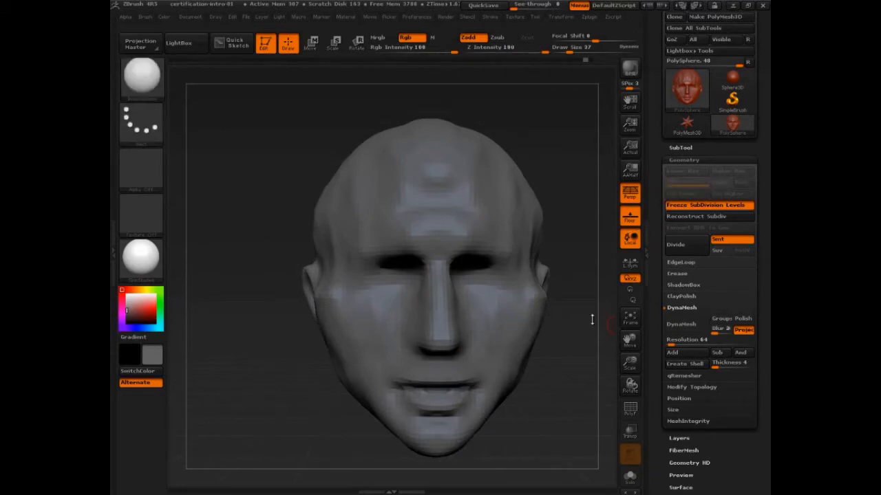
- Annotate the head's side profile with the eye socket contour, an eyeball circle and horizontal guide lines, and clear the marks
alt+drag(578, 393, 549, 289)
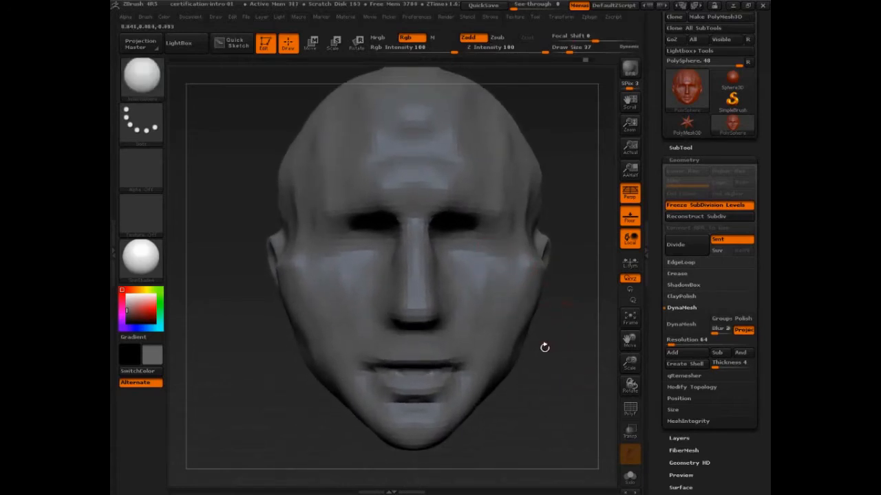
mouse_move(544, 346)
mouse_down()
mouse_move(567, 396)
mouse_move(548, 442)
mouse_up()
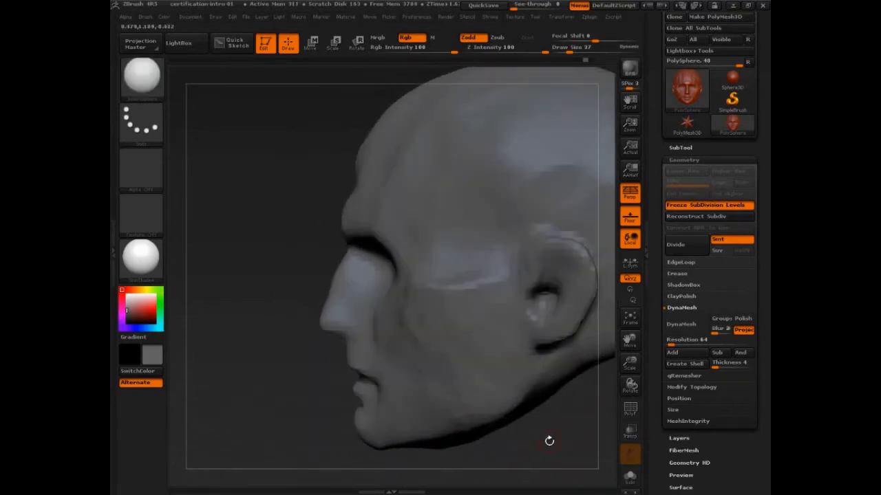
mouse_move(349, 233)
ctrl+shift+mouse_down()
mouse_move(383, 237)
mouse_move(389, 295)
mouse_move(398, 297)
ctrl+shift+mouse_up()
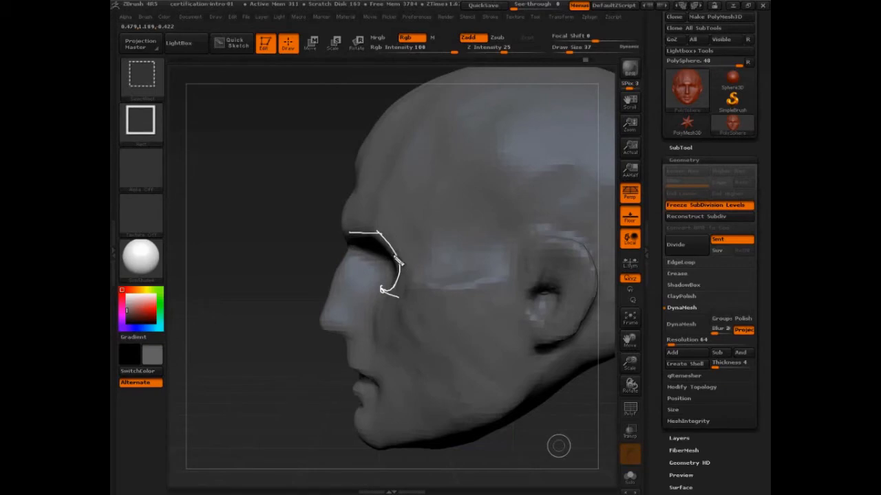
mouse_move(398, 235)
mouse_down()
mouse_move(418, 291)
mouse_move(441, 265)
mouse_move(392, 243)
mouse_up()
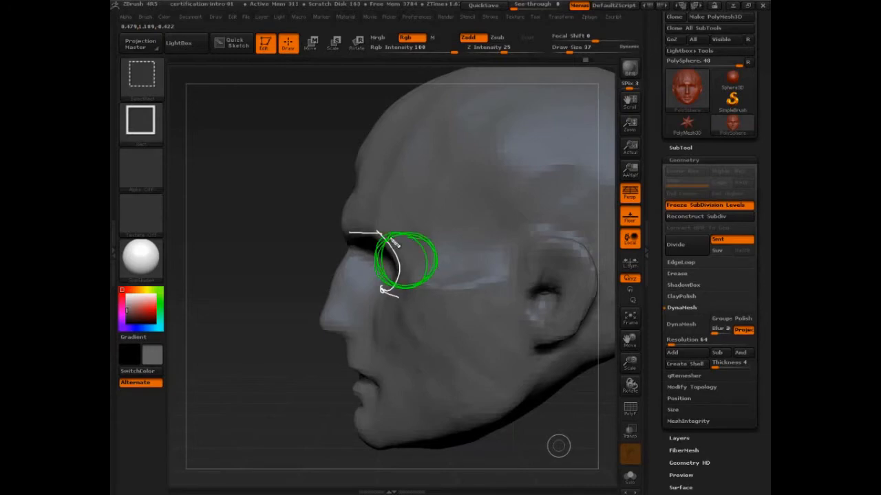
drag(245, 240, 338, 234)
drag(380, 295, 256, 293)
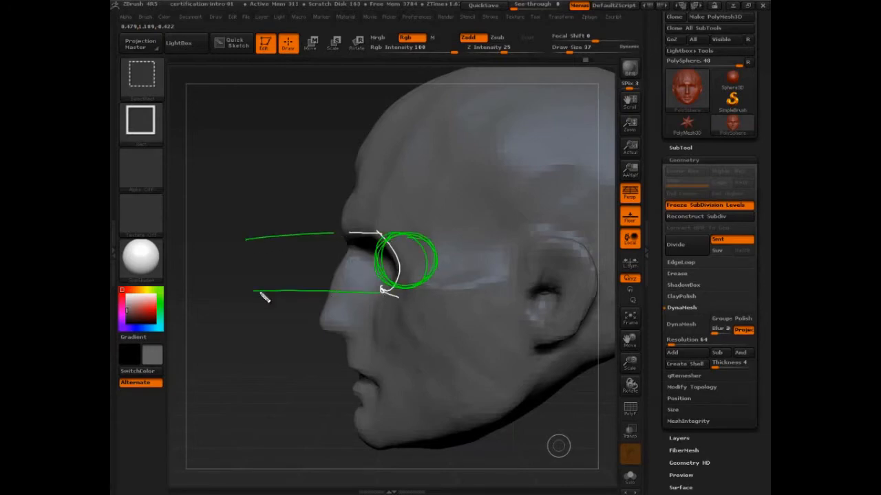
key(ctrl+z)
drag(379, 293, 229, 296)
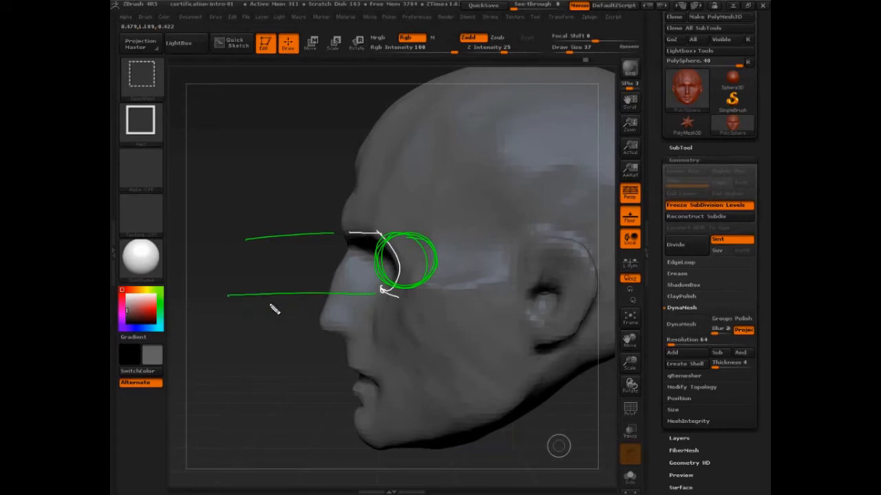
drag(351, 263, 275, 262)
key(Escape)
- Annotate the side profile with slanted socket lines, an eyeball circle and brow strokes, and clear the marks
drag(300, 419, 396, 404)
mouse_move(516, 365)
mouse_down()
mouse_move(537, 390)
mouse_move(499, 383)
mouse_up()
key(ctrl+shift+d)
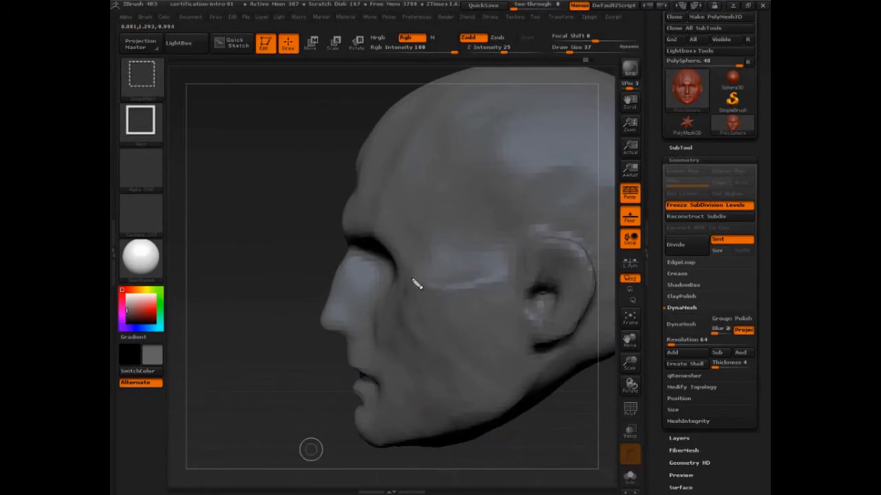
drag(388, 292, 464, 265)
mouse_move(359, 235)
mouse_down()
mouse_move(432, 214)
mouse_move(447, 238)
mouse_move(451, 273)
mouse_up()
mouse_move(389, 236)
mouse_down()
mouse_move(403, 278)
mouse_move(428, 270)
mouse_up()
drag(350, 205, 366, 232)
mouse_move(372, 220)
mouse_down()
mouse_move(370, 231)
mouse_move(413, 226)
mouse_up()
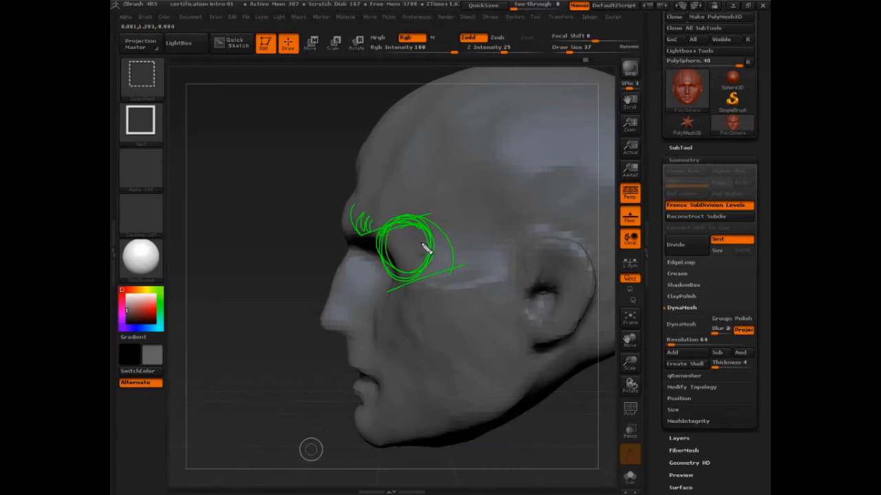
key(Escape)
- Outline one eye socket with an annotation on the front view of the face
mouse_move(296, 409)
mouse_down()
mouse_move(566, 411)
mouse_move(552, 412)
mouse_move(585, 399)
mouse_up()
key(ctrl+shift)
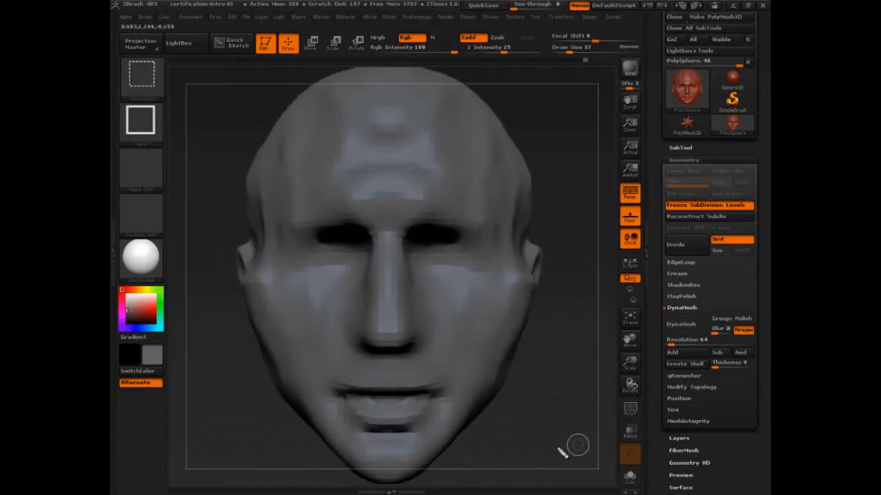
mouse_move(295, 236)
ctrl+shift+mouse_down()
mouse_move(362, 227)
mouse_move(370, 271)
mouse_move(320, 293)
mouse_move(299, 242)
mouse_move(289, 285)
mouse_move(326, 293)
ctrl+shift+mouse_up()
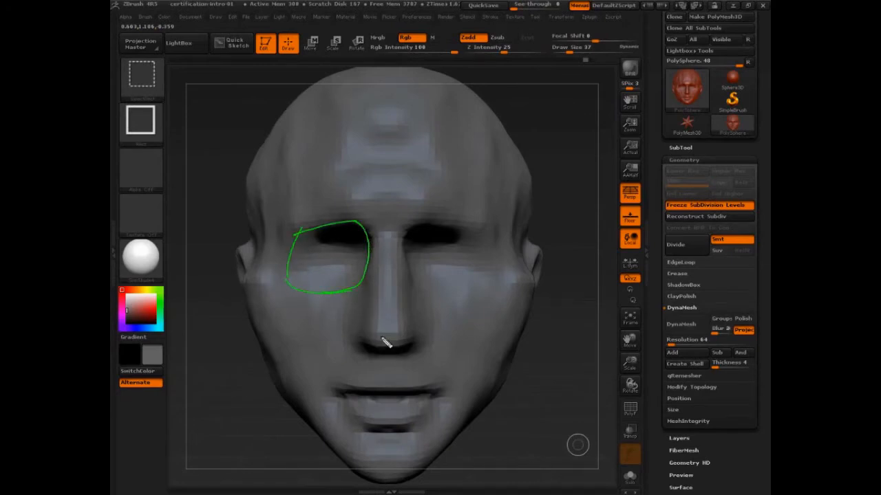
click(331, 335)
- Mark five eye-width segments across the face from ear to ear with vertical ticks and horizontal lines
drag(236, 227, 235, 260)
drag(295, 246, 294, 222)
drag(353, 272, 352, 244)
drag(420, 274, 420, 231)
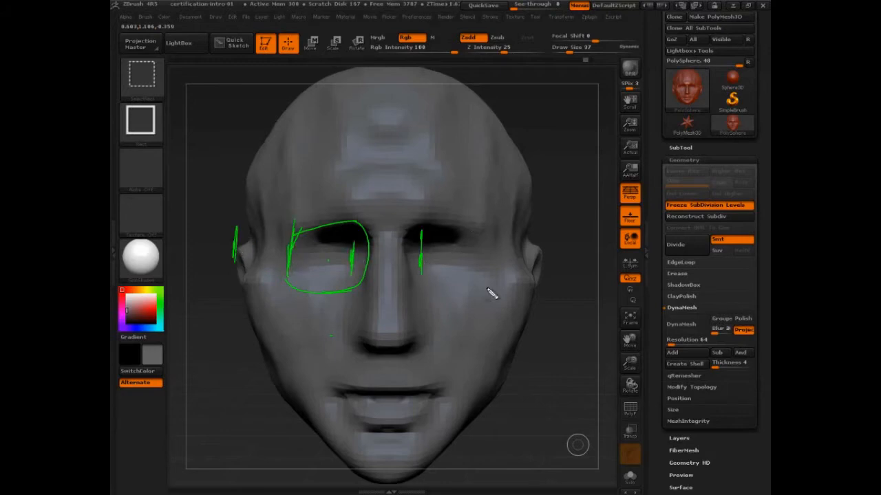
drag(485, 273, 485, 246)
drag(534, 276, 533, 245)
mouse_move(235, 258)
mouse_down()
mouse_move(485, 253)
mouse_move(544, 266)
mouse_up()
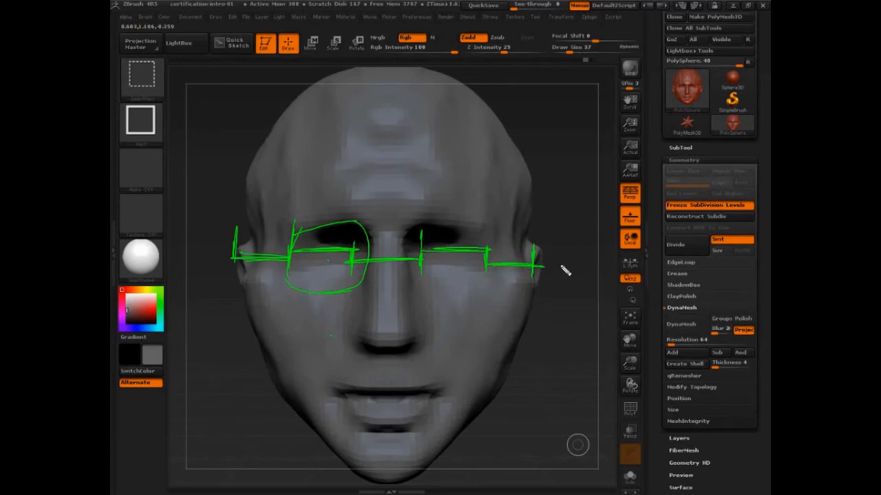
- Write the annotation "5 Eyes" across the forehead
drag(352, 118, 289, 154)
mouse_move(390, 134)
mouse_down()
mouse_move(401, 141)
mouse_move(439, 137)
mouse_up()
mouse_move(438, 130)
mouse_down()
mouse_move(437, 180)
mouse_move(460, 140)
mouse_up()
drag(492, 130, 482, 146)
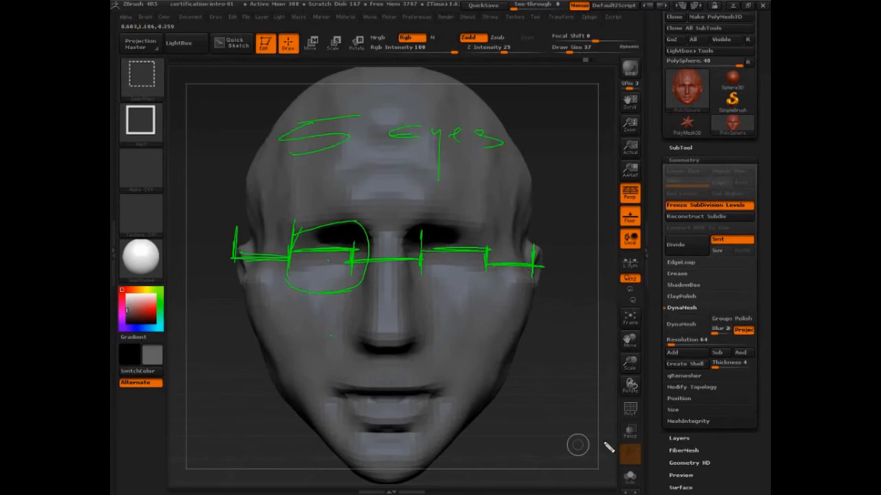
- Draw eyeball circles in both eye segments and re-trace the spacing lines between and beside them
drag(337, 234, 300, 280)
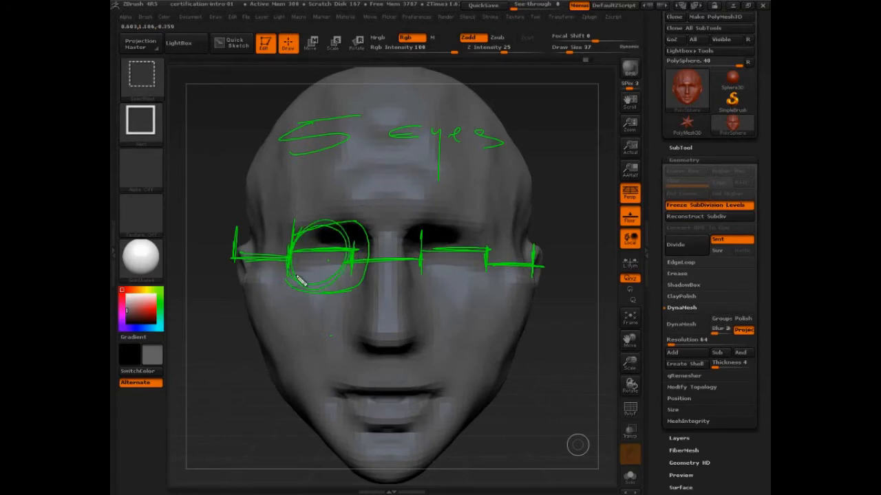
mouse_move(459, 234)
mouse_down()
mouse_move(483, 257)
mouse_move(472, 222)
mouse_move(485, 251)
mouse_up()
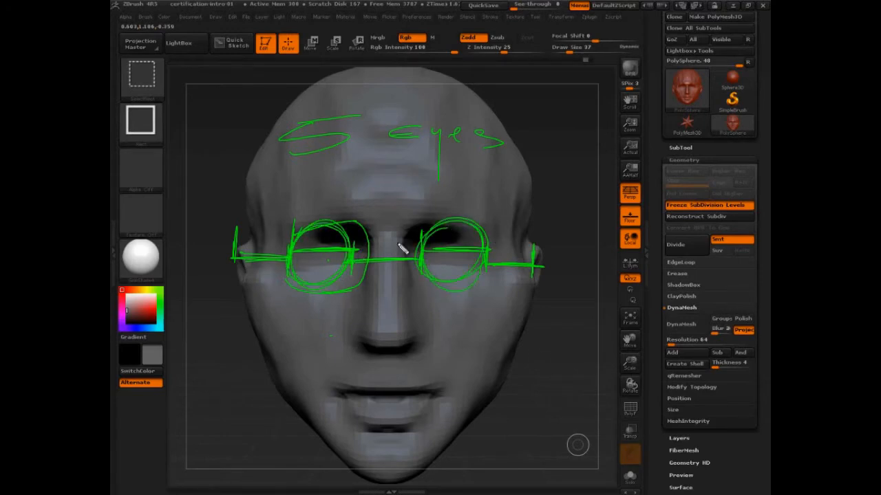
mouse_move(354, 260)
mouse_down()
mouse_move(415, 257)
mouse_move(357, 261)
mouse_up()
mouse_move(494, 267)
mouse_down()
mouse_move(515, 268)
mouse_move(535, 252)
mouse_move(542, 283)
mouse_up()
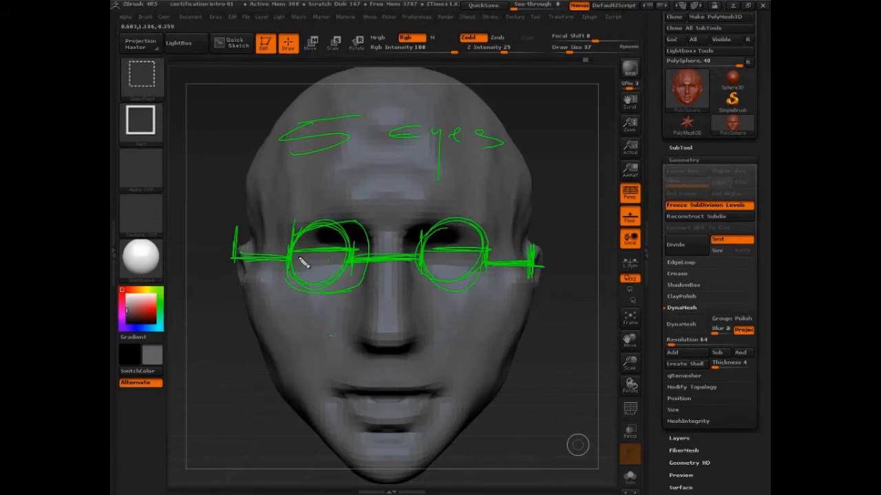
- Draw a vertical line beside the head, re-trace both eyeball circles, and clear the annotations
drag(247, 220, 246, 143)
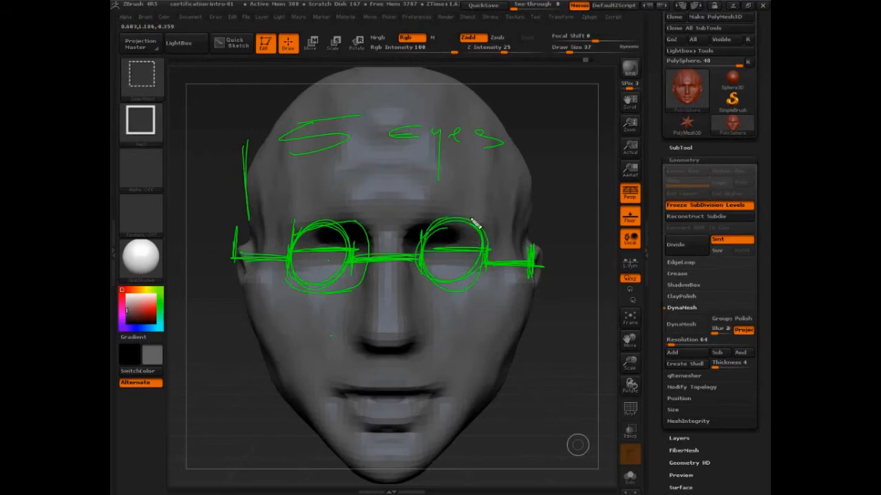
drag(472, 223, 428, 243)
mouse_move(332, 227)
mouse_down()
mouse_move(291, 257)
mouse_move(324, 216)
mouse_up()
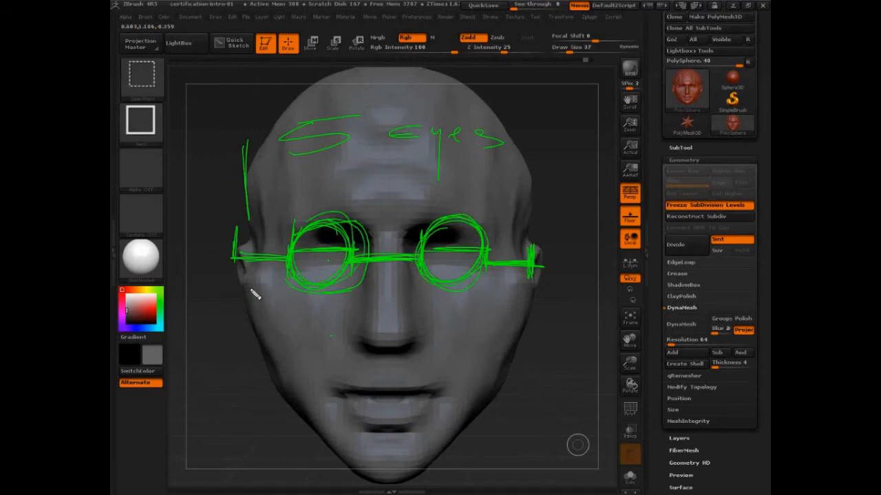
key(Escape)
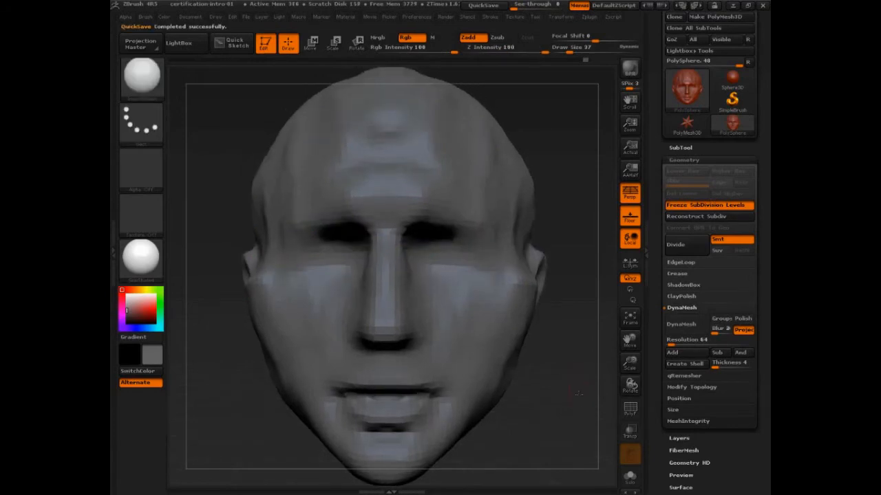
- Mark the outer edges of both eye sockets with vertical lines and outline the cheekbone in green and the upper jaw in red
key(ctrl+shift)
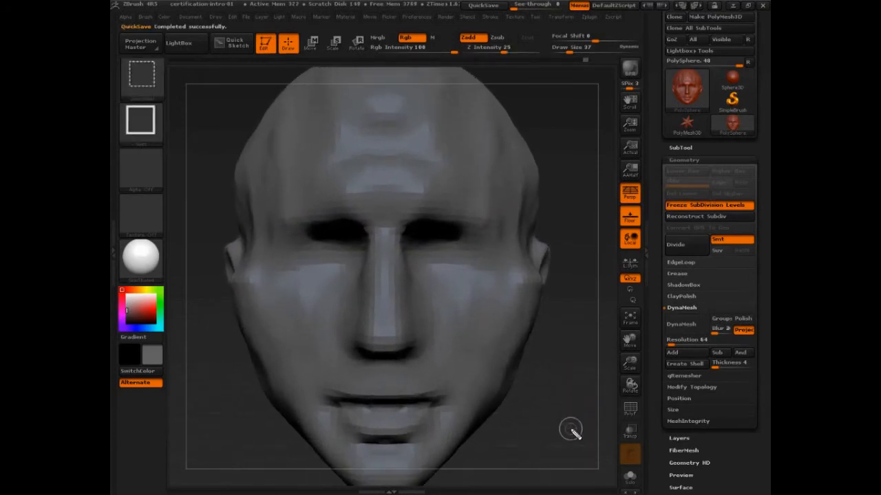
drag(278, 221, 276, 271)
drag(491, 223, 492, 280)
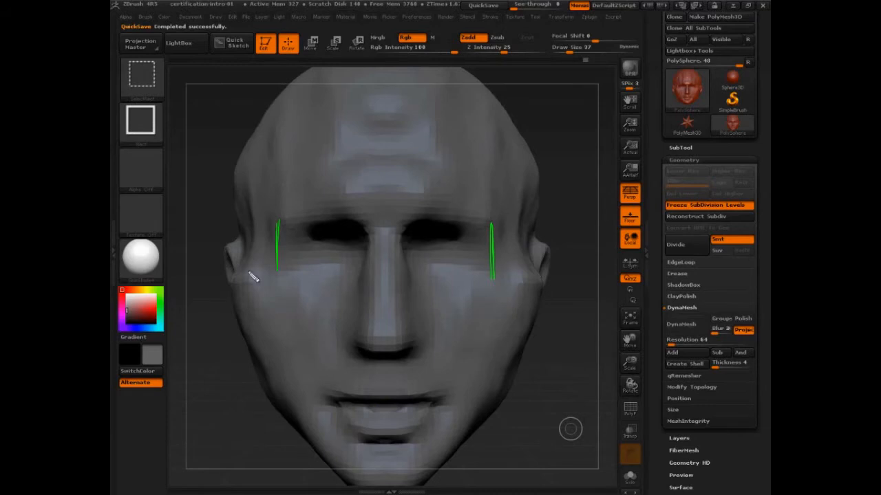
mouse_move(246, 262)
mouse_down()
mouse_move(262, 345)
mouse_move(309, 328)
mouse_move(291, 279)
mouse_move(353, 289)
mouse_move(281, 232)
mouse_move(251, 271)
mouse_move(250, 305)
mouse_up()
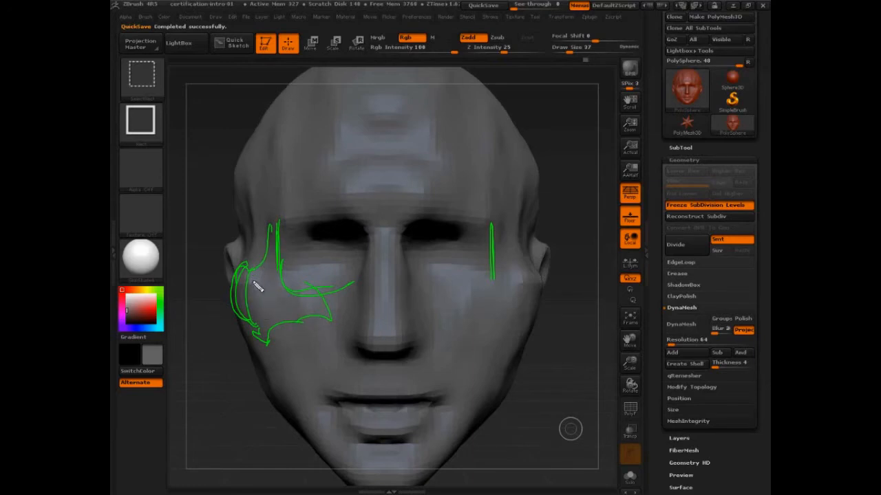
mouse_move(256, 284)
mouse_down()
mouse_move(275, 270)
mouse_move(282, 232)
mouse_up()
mouse_move(267, 287)
mouse_down()
mouse_move(271, 337)
mouse_move(307, 297)
mouse_move(297, 316)
mouse_move(307, 306)
mouse_move(314, 365)
mouse_move(395, 395)
mouse_move(466, 368)
mouse_move(454, 293)
mouse_move(419, 285)
mouse_move(388, 255)
mouse_move(356, 314)
mouse_move(405, 282)
mouse_move(364, 281)
mouse_move(355, 296)
mouse_up()
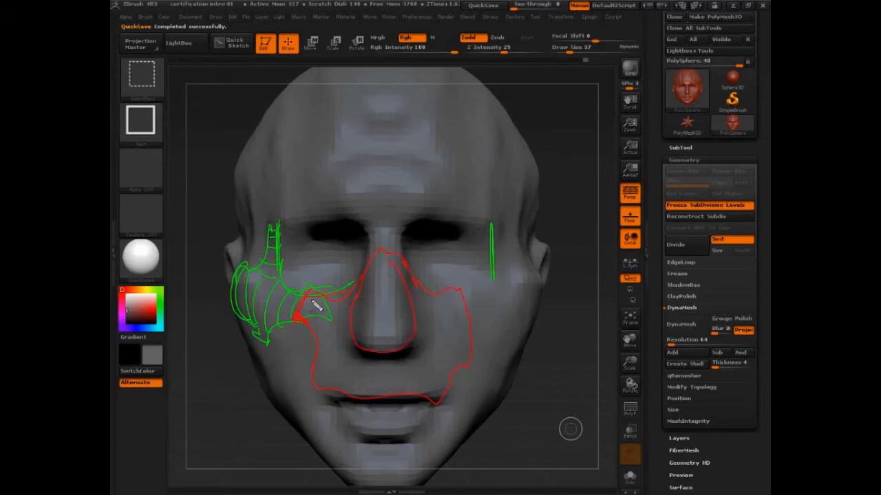
- Outline the forehead bone above the brows in white and trace the temple and side contour in green
mouse_move(281, 126)
mouse_down()
mouse_move(305, 181)
mouse_move(276, 225)
mouse_move(367, 235)
mouse_move(282, 128)
mouse_move(507, 121)
mouse_move(493, 220)
mouse_move(381, 256)
mouse_move(399, 253)
mouse_up()
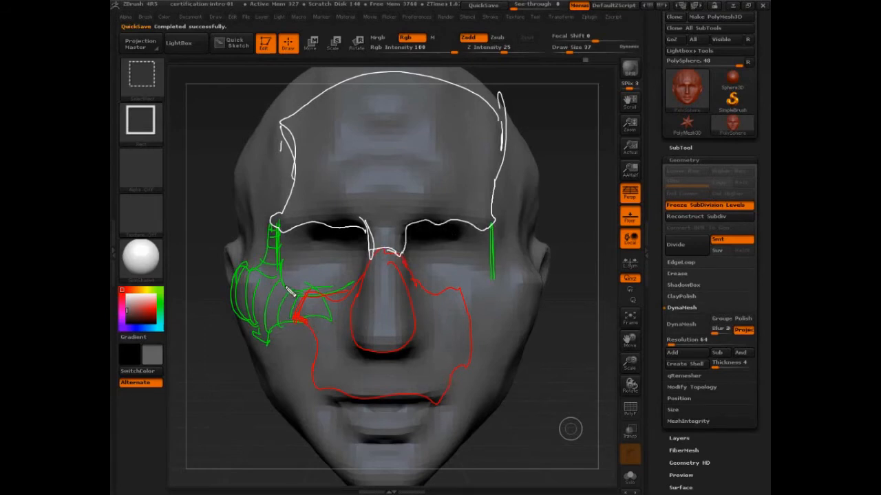
drag(248, 230, 274, 238)
mouse_move(368, 85)
mouse_down()
mouse_move(346, 91)
mouse_move(313, 184)
mouse_move(251, 256)
mouse_move(220, 355)
mouse_up()
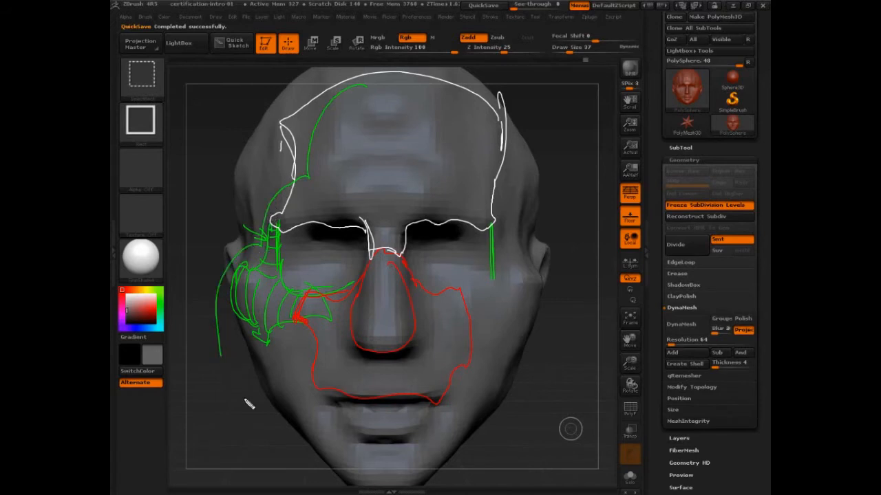
- Emphasize the outer socket edges with short strokes and an arrow, and clear the annotations
drag(276, 227, 277, 246)
mouse_move(540, 246)
mouse_down()
mouse_move(504, 246)
mouse_move(515, 253)
mouse_up()
mouse_move(536, 304)
mouse_down()
mouse_move(542, 282)
mouse_move(536, 304)
mouse_up()
drag(495, 275, 498, 230)
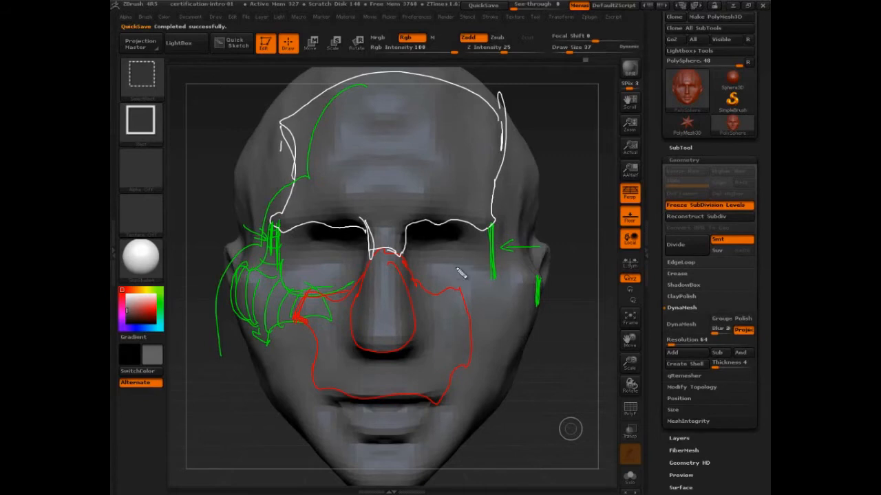
mouse_move(447, 224)
mouse_down()
mouse_move(482, 261)
mouse_move(441, 235)
mouse_up()
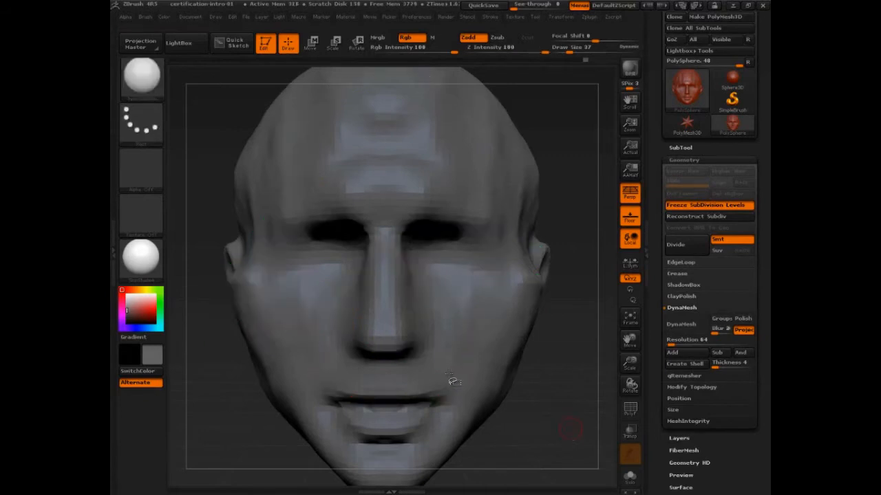
- Sketch a four-sided frame around one eye socket area with a dot at its centre, and clear the annotations
mouse_move(448, 379)
mouse_down()
mouse_move(582, 385)
mouse_move(585, 404)
mouse_move(576, 407)
mouse_move(588, 405)
mouse_up()
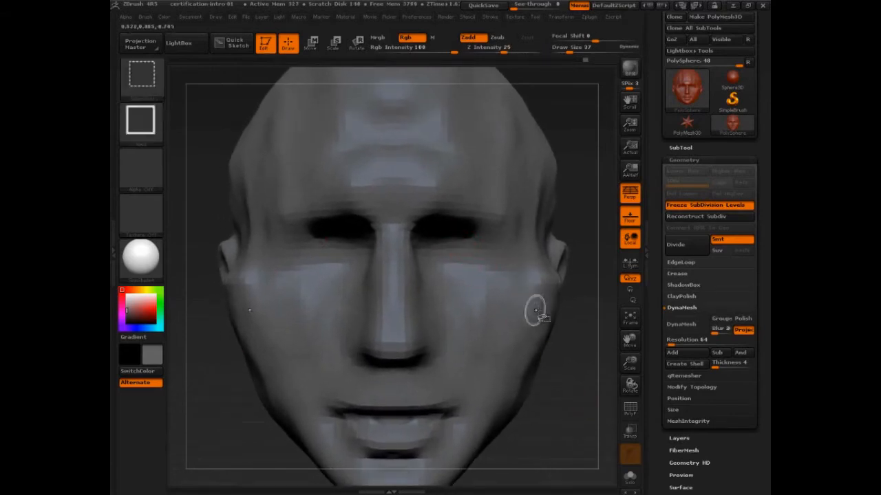
key(ctrl+shift+d)
drag(422, 213, 517, 213)
drag(438, 293, 542, 292)
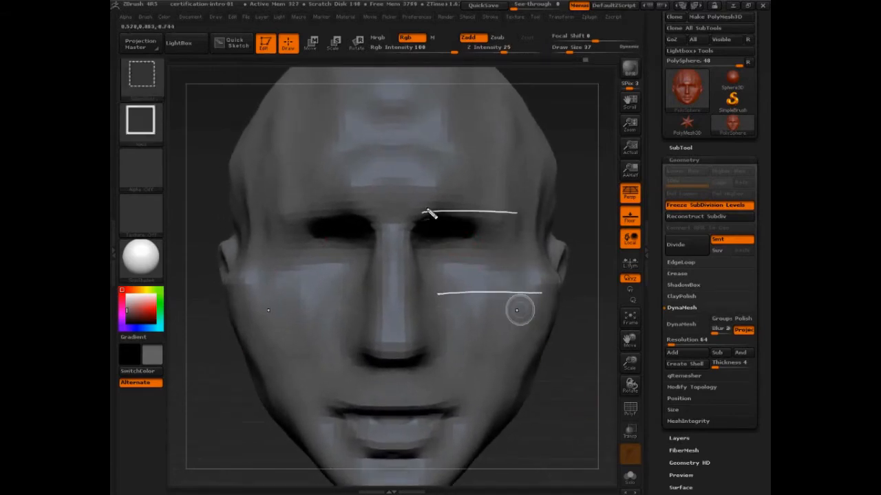
drag(425, 212, 434, 288)
drag(515, 214, 526, 295)
click(470, 253)
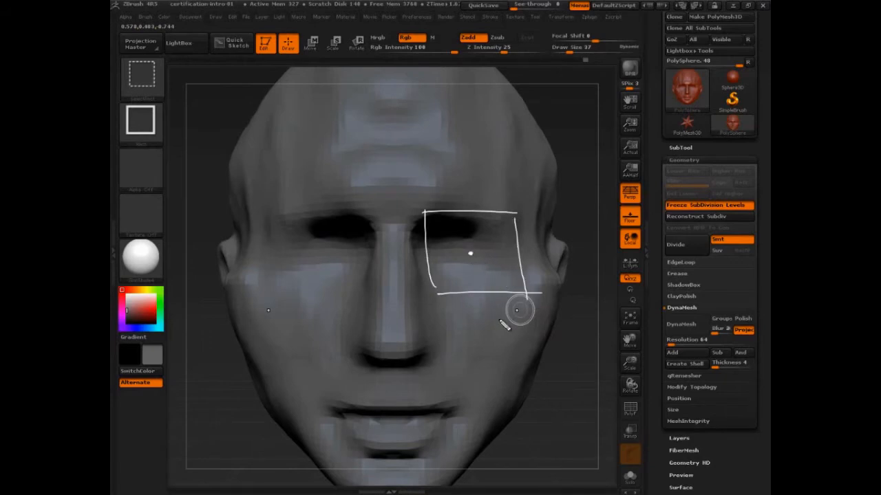
click(467, 238)
key(ctrl+shift+d)
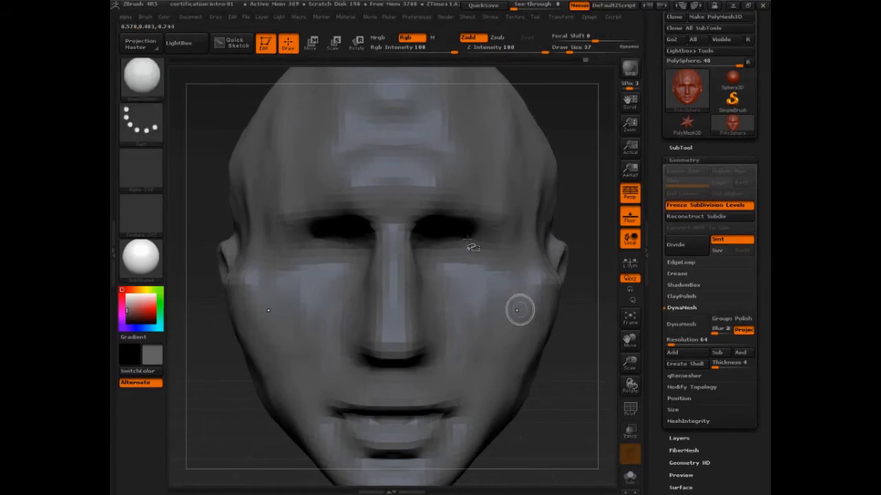
drag(467, 236, 462, 270)
key(ctrl+z)
drag(452, 236, 450, 282)
key(ctrl+z)
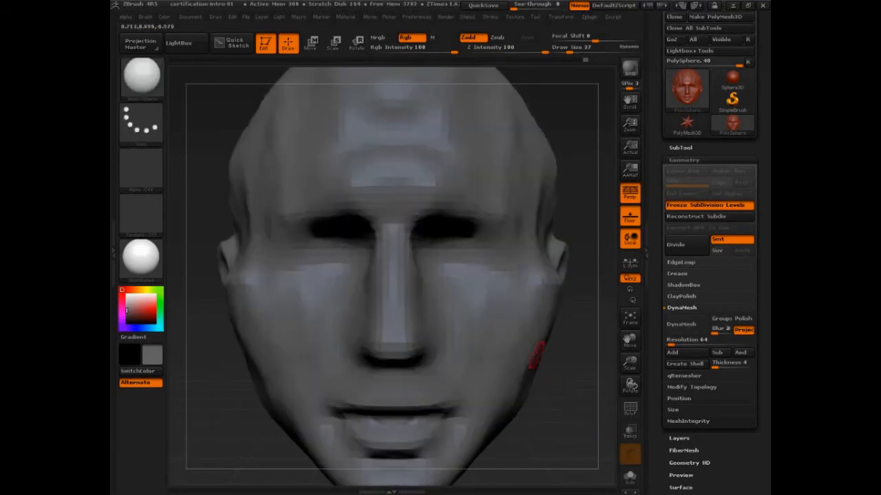
- Insert mirrored eyeball spheres into both eye sockets, centred just below the brows
drag(459, 239, 449, 268)
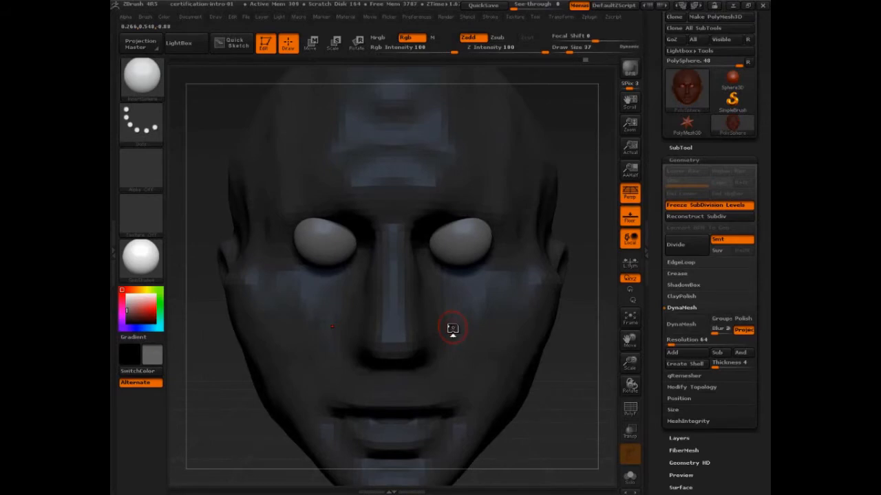
- Annotate the eyeball spacing with ticks, horizontal lines and a matching circle between the two eyes, and clear the annotations
key(ctrl+shift)
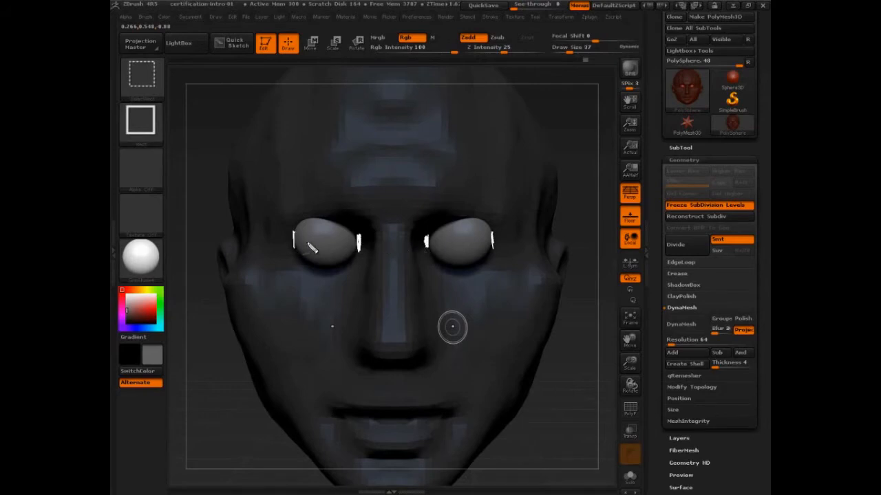
drag(295, 241, 357, 246)
drag(361, 242, 490, 240)
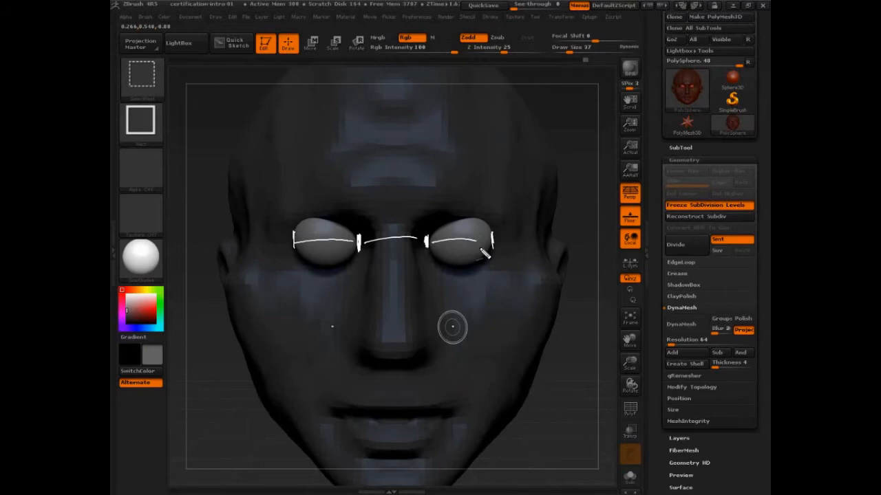
mouse_move(295, 236)
mouse_down()
mouse_move(344, 204)
mouse_move(297, 256)
mouse_move(355, 237)
mouse_up()
mouse_move(493, 245)
mouse_down()
mouse_move(433, 224)
mouse_move(444, 272)
mouse_move(460, 239)
mouse_up()
mouse_move(413, 206)
mouse_down()
mouse_move(374, 227)
mouse_move(403, 275)
mouse_move(352, 220)
mouse_up()
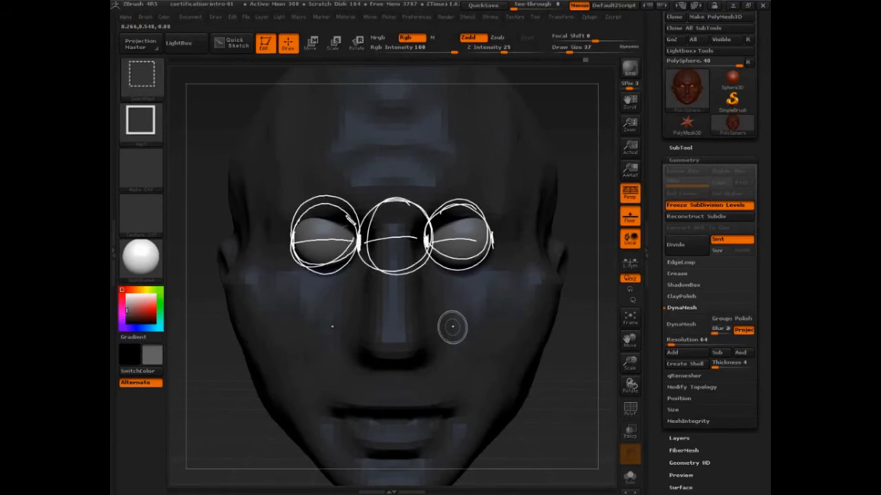
mouse_move(499, 262)
mouse_down()
mouse_move(500, 176)
mouse_move(512, 194)
mouse_up()
mouse_move(417, 231)
mouse_down()
mouse_move(455, 206)
mouse_move(396, 221)
mouse_move(410, 227)
mouse_move(268, 239)
mouse_move(344, 220)
mouse_up()
key(Escape)
- Annotate the upper edge of the tilted eyeball in the side profile view, and clear the annotation
mouse_move(606, 393)
mouse_down()
mouse_move(307, 392)
mouse_move(318, 401)
mouse_move(280, 433)
mouse_up()
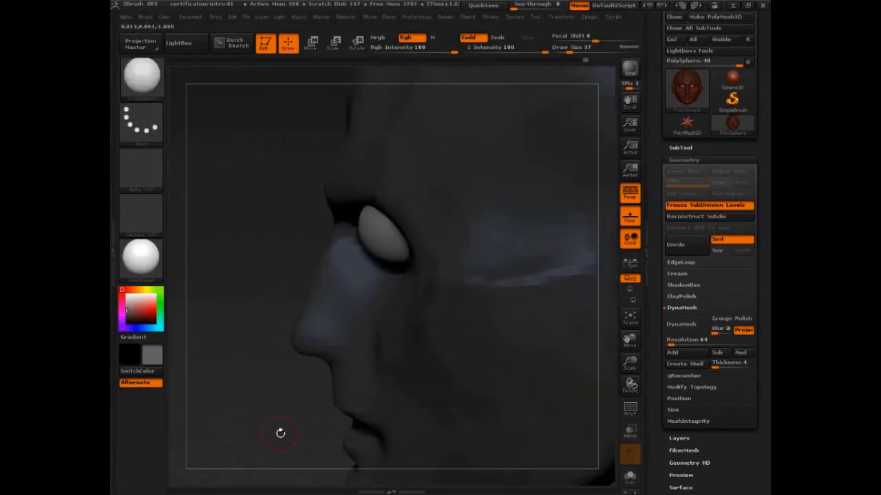
key(ctrl+shift+d)
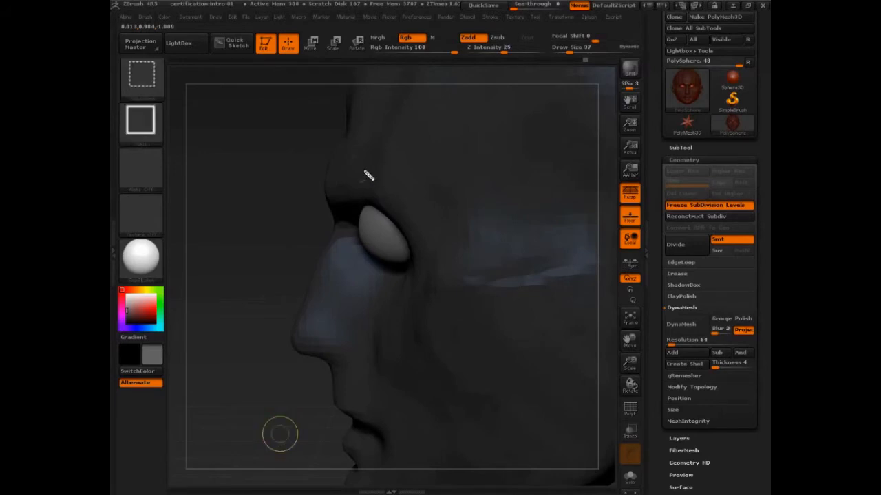
drag(362, 168, 401, 214)
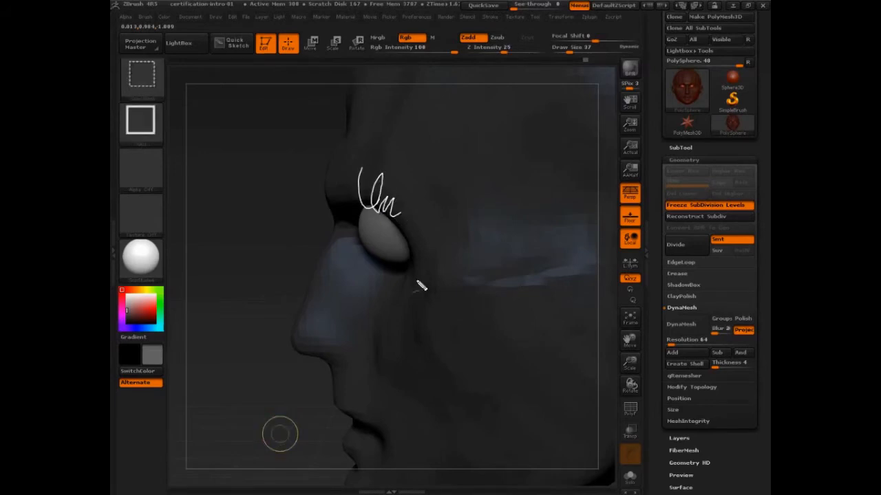
key(ctrl+shift+d)
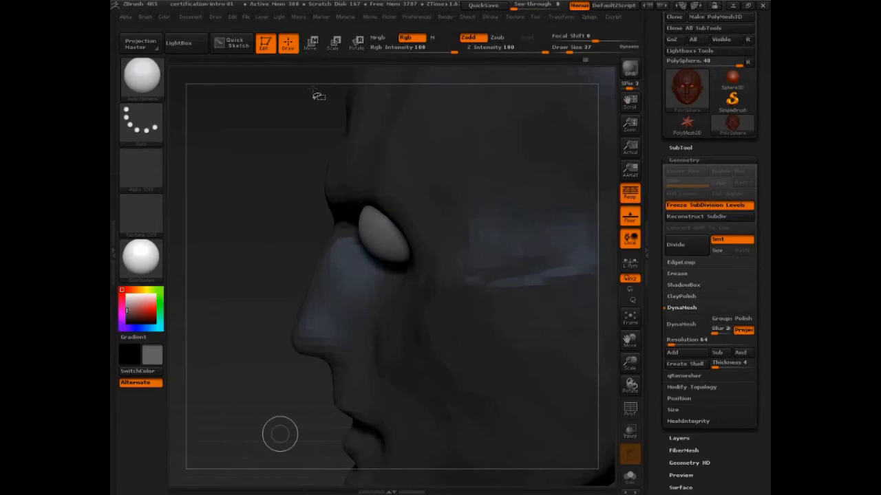
- Box the Move, Scale and Rotate tools, write "Transpose" and "XYZ" with an arrow from the eyeball, and clear the annotations
mouse_move(307, 55)
mouse_down()
mouse_move(379, 55)
mouse_move(378, 35)
mouse_move(311, 36)
mouse_move(300, 55)
mouse_move(375, 55)
mouse_move(376, 33)
mouse_move(302, 36)
mouse_up()
mouse_move(197, 128)
mouse_down()
mouse_move(230, 123)
mouse_move(275, 144)
mouse_move(354, 119)
mouse_move(372, 128)
mouse_up()
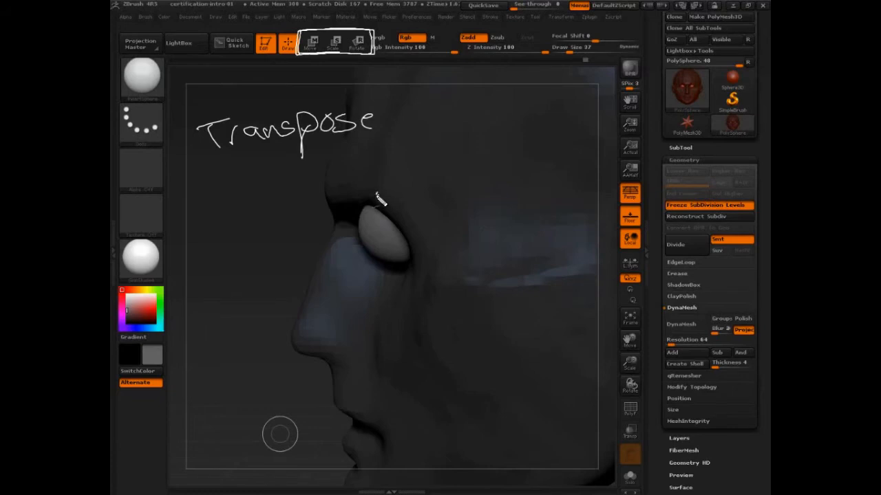
mouse_move(389, 182)
mouse_down()
mouse_move(400, 195)
mouse_move(417, 180)
mouse_move(444, 181)
mouse_up()
mouse_move(400, 198)
mouse_down()
mouse_move(215, 234)
mouse_move(193, 227)
mouse_move(215, 222)
mouse_up()
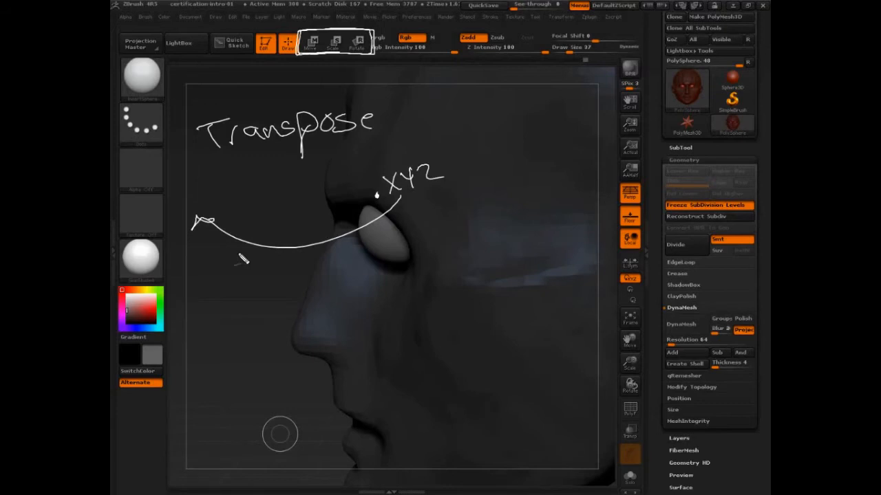
key(Escape)
- Activate the Move transpose line on the eyeball and turn off perspective
mouse_move(243, 260)
mouse_down()
mouse_move(265, 282)
mouse_move(254, 251)
mouse_up()
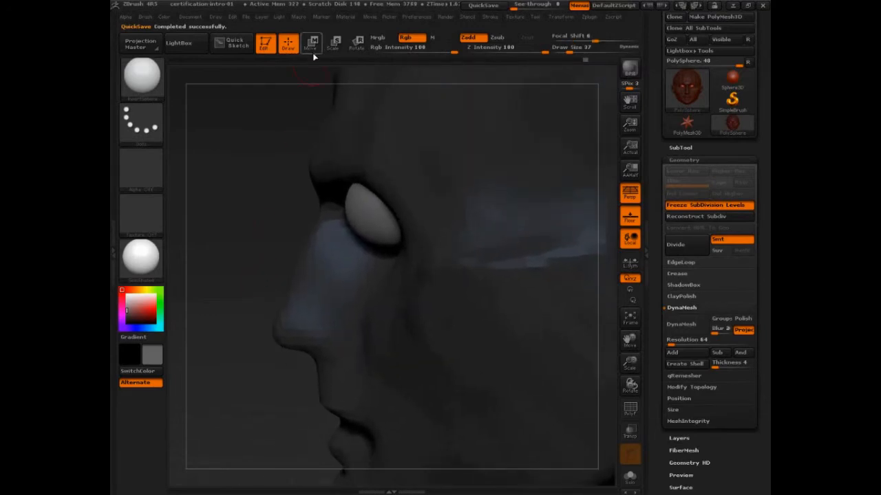
click(311, 43)
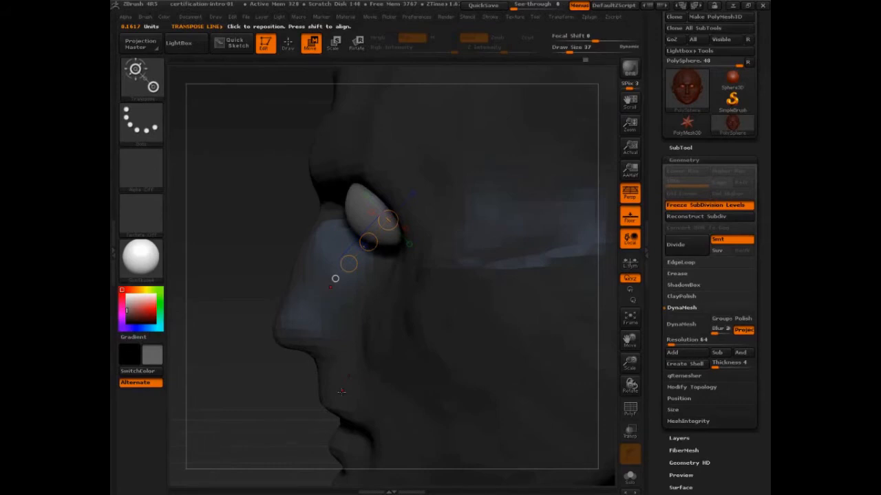
key(p)
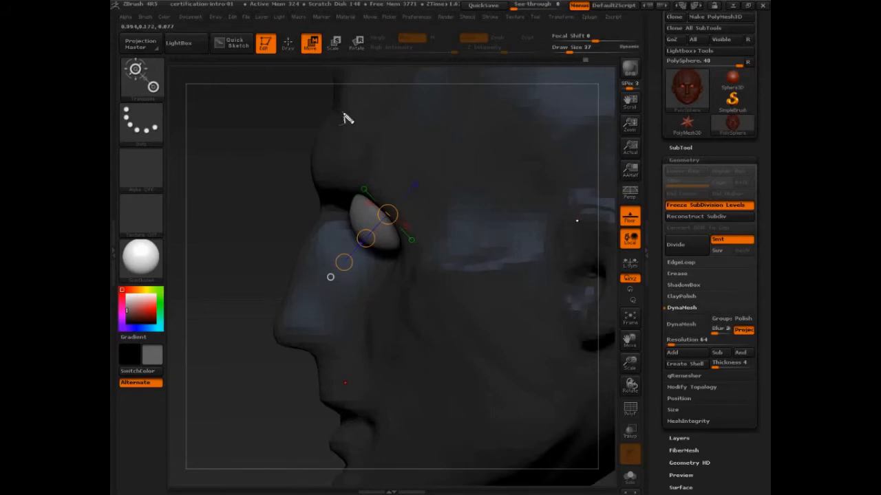
- Sketch a transpose line diagram above the eye with three circles, a connecting line and two perpendicular arrows
drag(343, 112, 341, 113)
drag(432, 111, 432, 112)
mouse_move(509, 103)
mouse_down()
mouse_move(516, 153)
mouse_move(511, 102)
mouse_up()
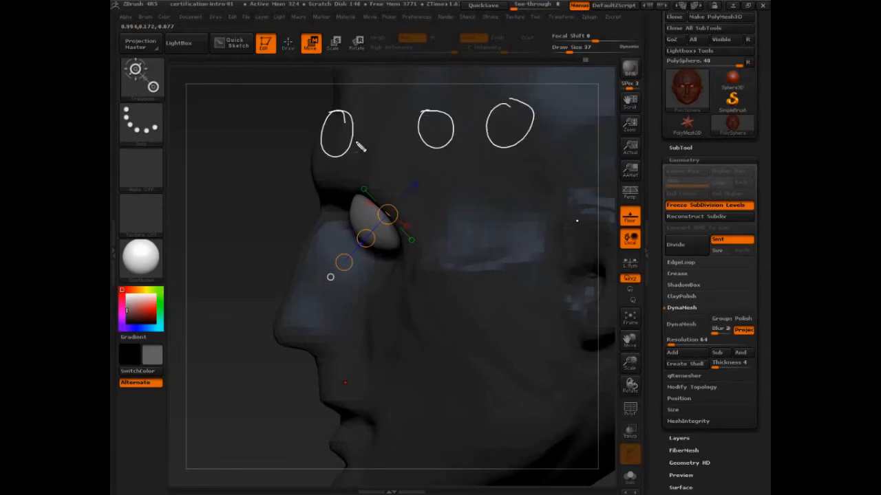
drag(340, 136, 502, 125)
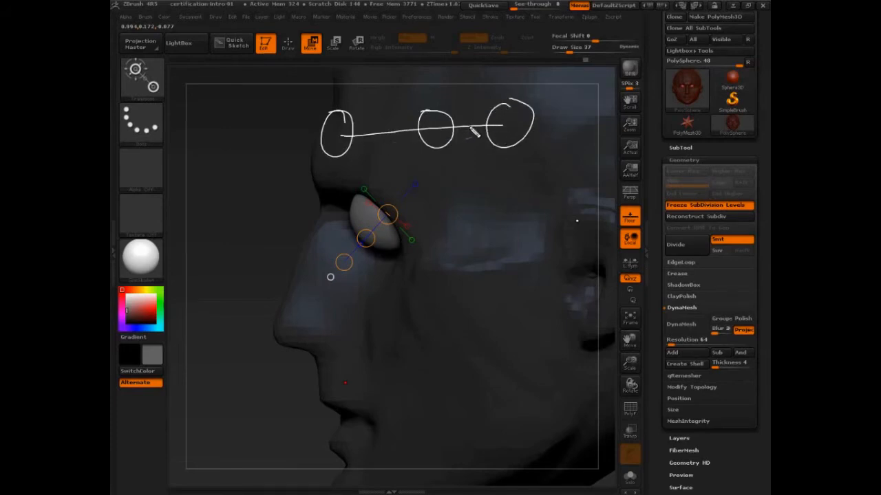
mouse_move(469, 125)
mouse_down()
mouse_move(469, 101)
mouse_move(477, 104)
mouse_up()
mouse_move(386, 133)
mouse_down()
mouse_move(387, 163)
mouse_move(393, 156)
mouse_up()
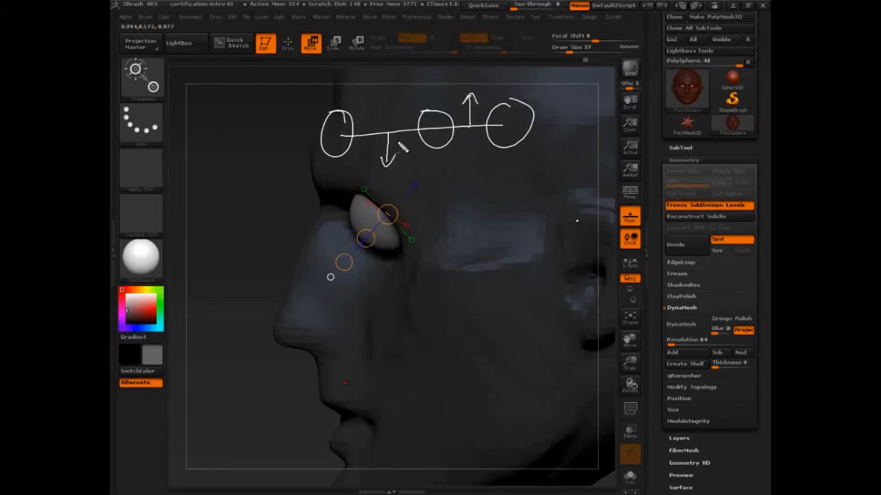
drag(346, 136, 490, 125)
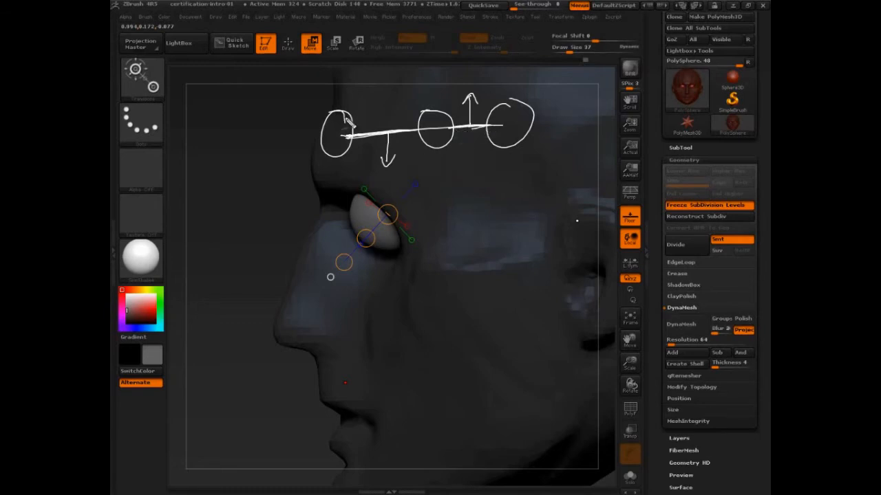
- Re-trace the diagram's three circles and sketch a second, rotated line with two circles from its first end
mouse_move(348, 121)
mouse_down()
mouse_move(330, 152)
mouse_move(344, 117)
mouse_up()
mouse_move(441, 112)
mouse_down()
mouse_move(459, 128)
mouse_move(435, 118)
mouse_up()
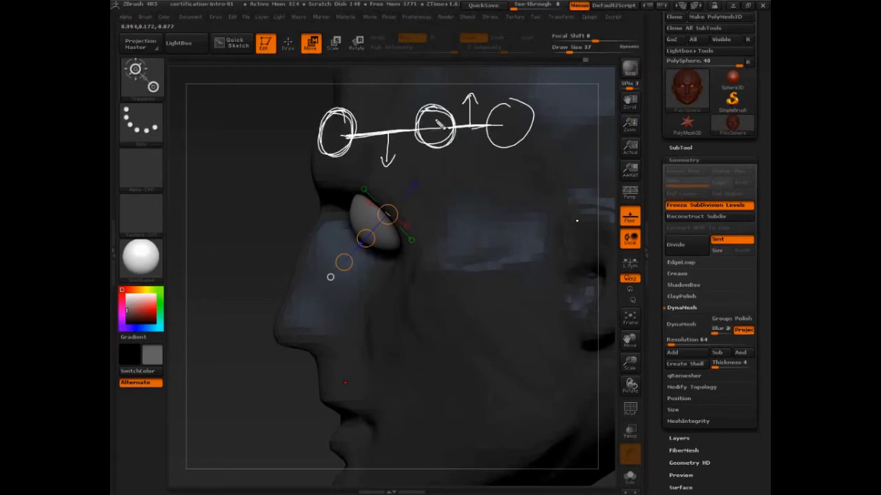
mouse_move(525, 110)
mouse_down()
mouse_move(498, 140)
mouse_move(508, 105)
mouse_move(491, 110)
mouse_move(508, 122)
mouse_up()
mouse_move(350, 136)
mouse_down()
mouse_move(475, 238)
mouse_move(510, 232)
mouse_up()
mouse_move(433, 194)
mouse_down()
mouse_move(438, 201)
mouse_move(421, 180)
mouse_up()
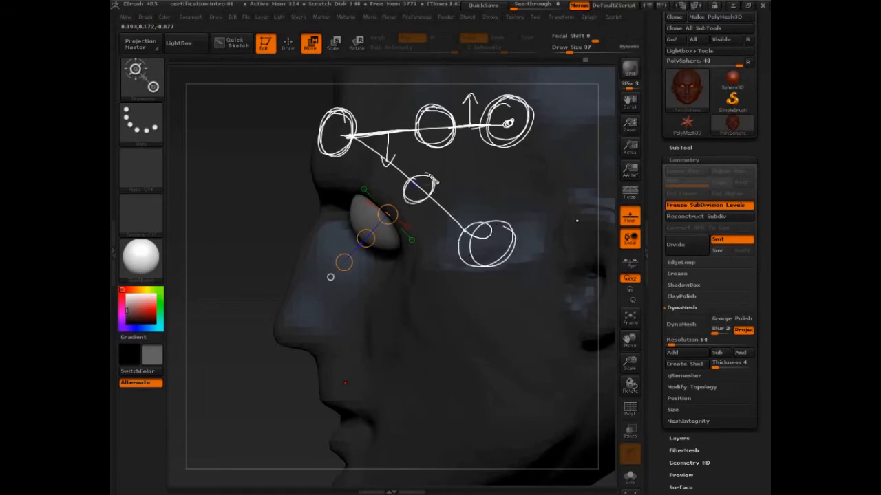
- Mark the rotated line's end circle, draw a downward arrow linking the two end circles, mark the shared first circle, and clear the annotations
mouse_move(490, 242)
mouse_down()
mouse_move(494, 255)
mouse_move(490, 244)
mouse_up()
mouse_move(524, 135)
mouse_down()
mouse_move(516, 217)
mouse_move(529, 214)
mouse_up()
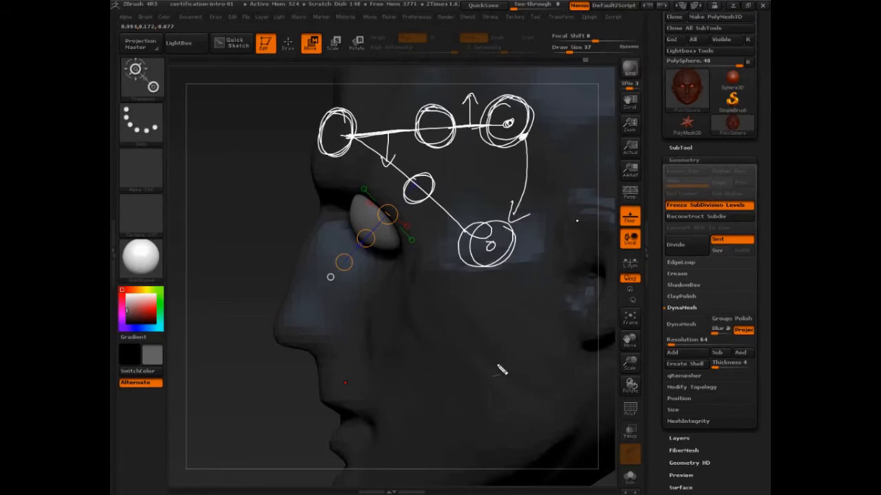
mouse_move(351, 118)
mouse_down()
mouse_move(318, 141)
mouse_move(358, 135)
mouse_move(343, 146)
mouse_move(337, 136)
mouse_up()
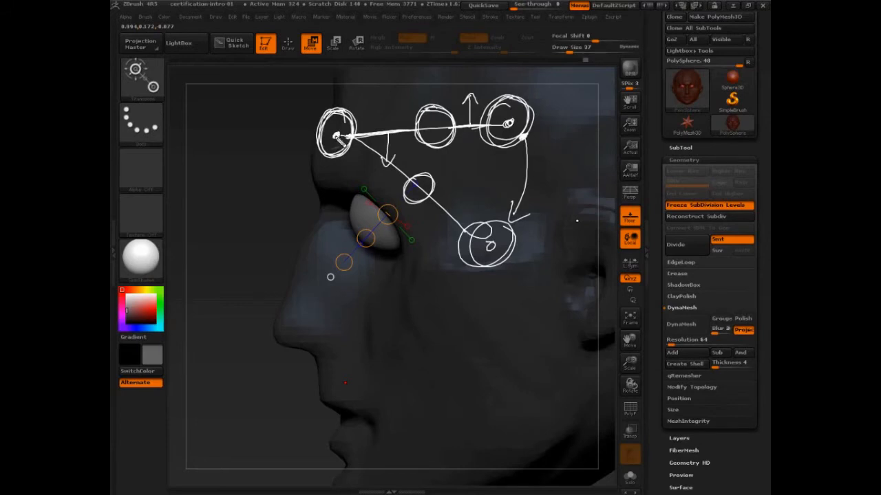
drag(337, 137, 245, 144)
key(Escape)
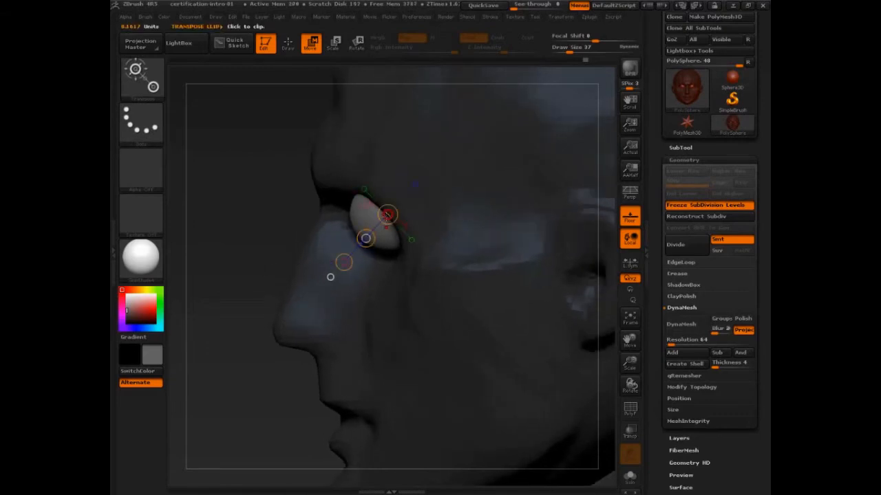
- Lengthen the transpose line's upper end and move the eyeballs slightly back into the sockets using the middle circle
mouse_move(401, 197)
mouse_down()
mouse_move(418, 239)
mouse_move(436, 153)
mouse_move(549, 204)
mouse_move(409, 184)
mouse_up()
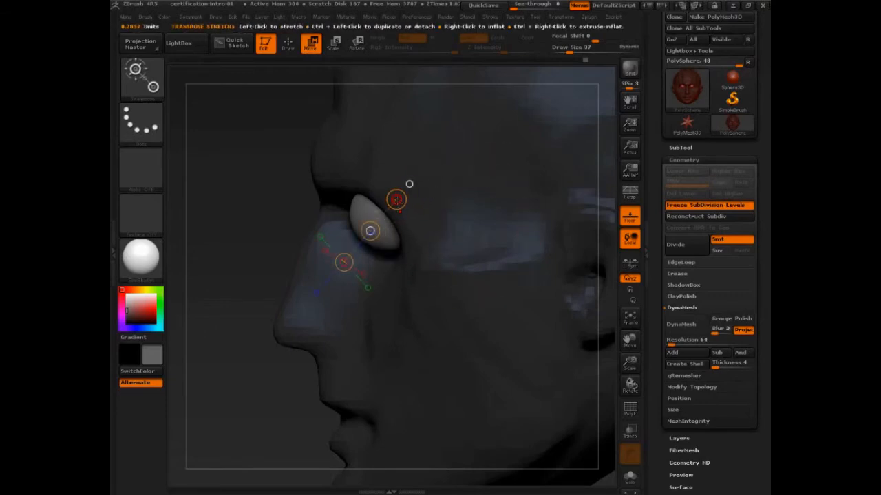
drag(409, 184, 326, 253)
drag(200, 209, 409, 183)
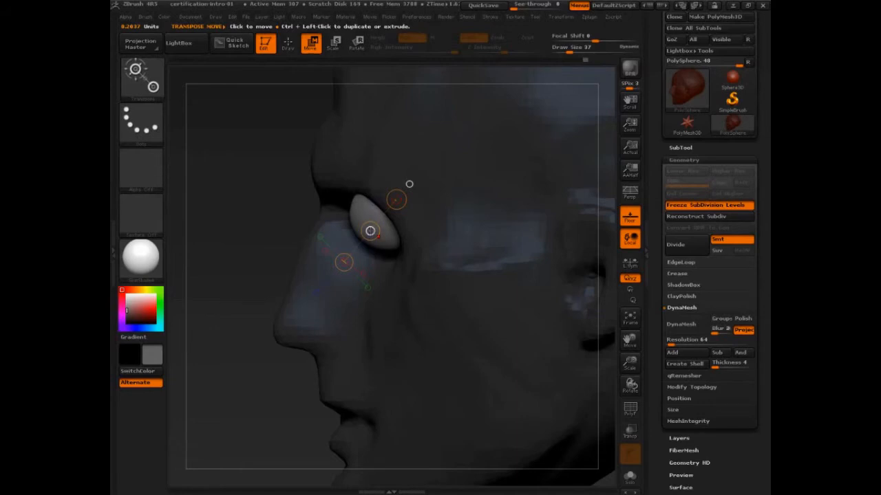
mouse_move(370, 231)
mouse_down()
mouse_move(268, 267)
mouse_move(219, 204)
mouse_move(371, 269)
mouse_move(344, 220)
mouse_move(239, 190)
mouse_move(246, 269)
mouse_move(258, 272)
mouse_move(382, 239)
mouse_up()
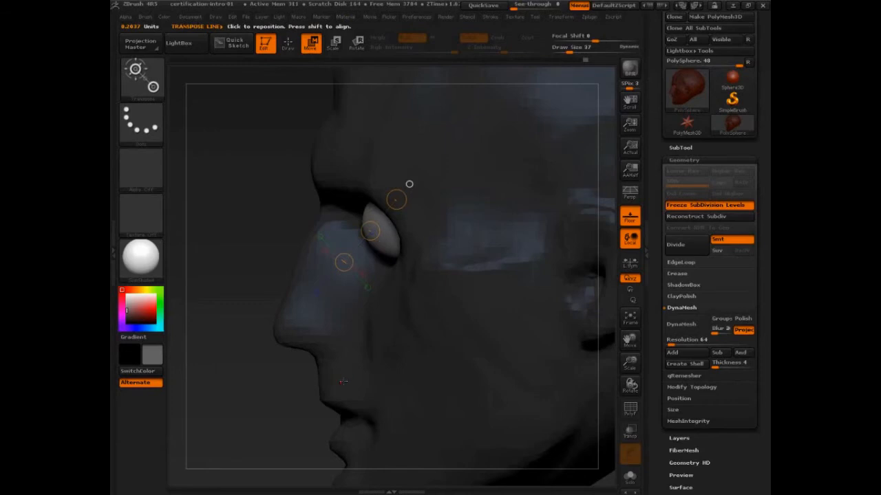
drag(368, 227, 372, 235)
drag(370, 231, 372, 232)
drag(233, 377, 530, 362)
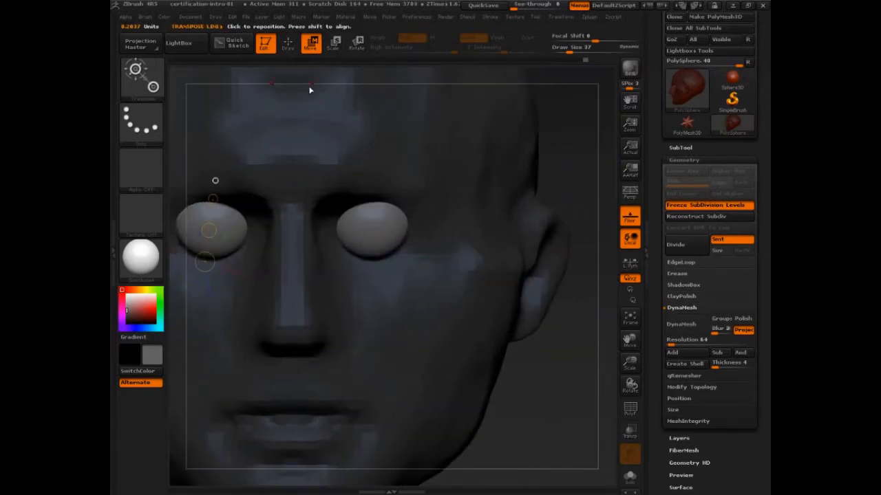
- Return to Draw mode and turn on perspective for a front view of the whole face
key(q)
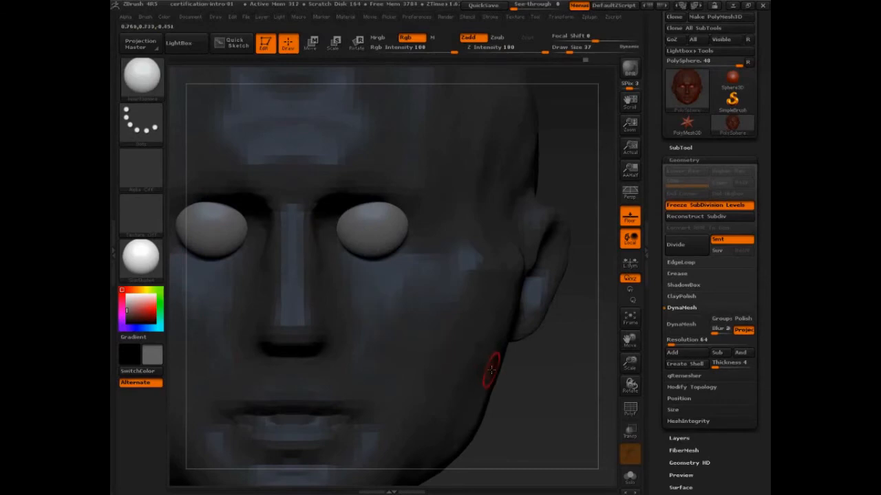
click(632, 195)
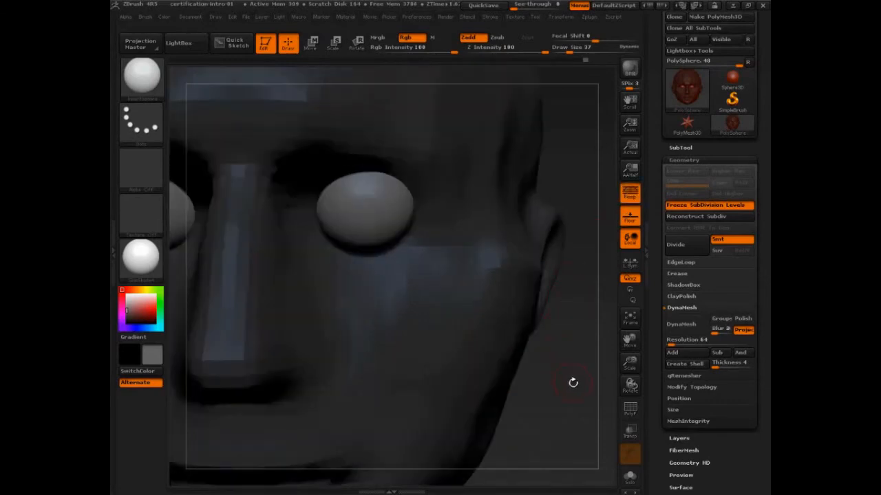
mouse_move(572, 382)
alt+mouse_down()
mouse_move(557, 351)
mouse_move(578, 392)
alt+mouse_up()
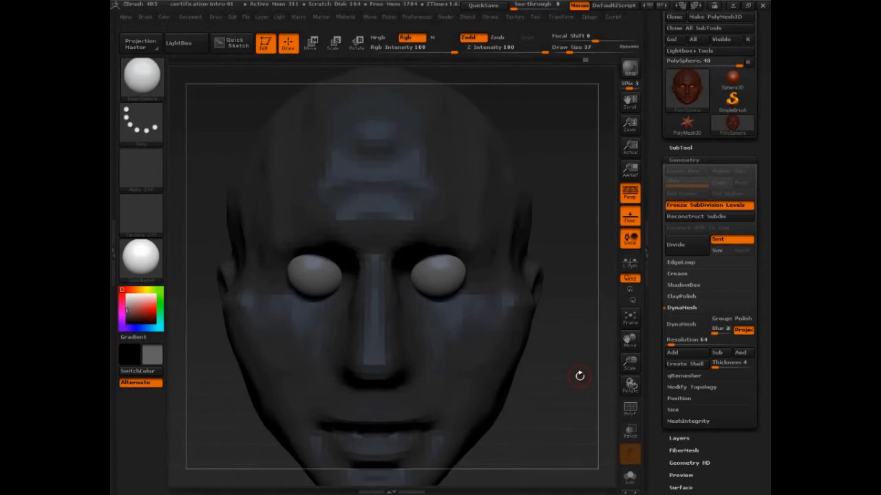
- Try camera angles of view of 50 and 35 on the front view of the head
click(215, 17)
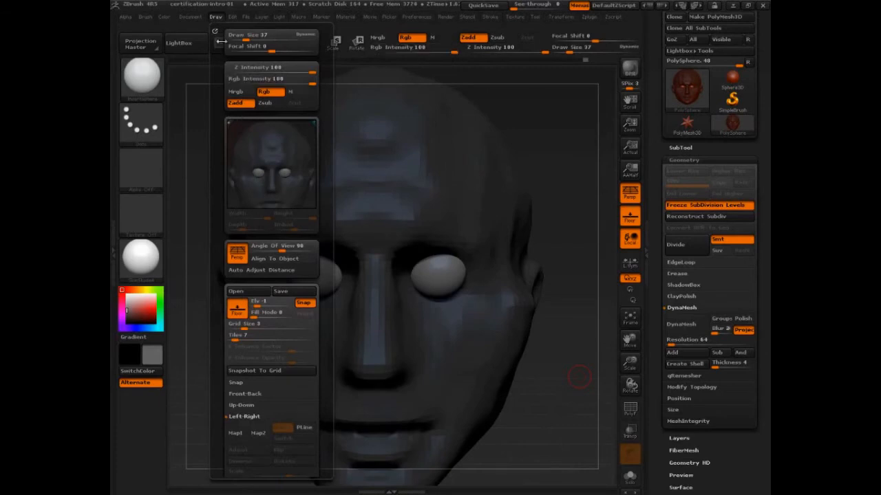
drag(279, 249, 289, 249)
text(50)
key(Return)
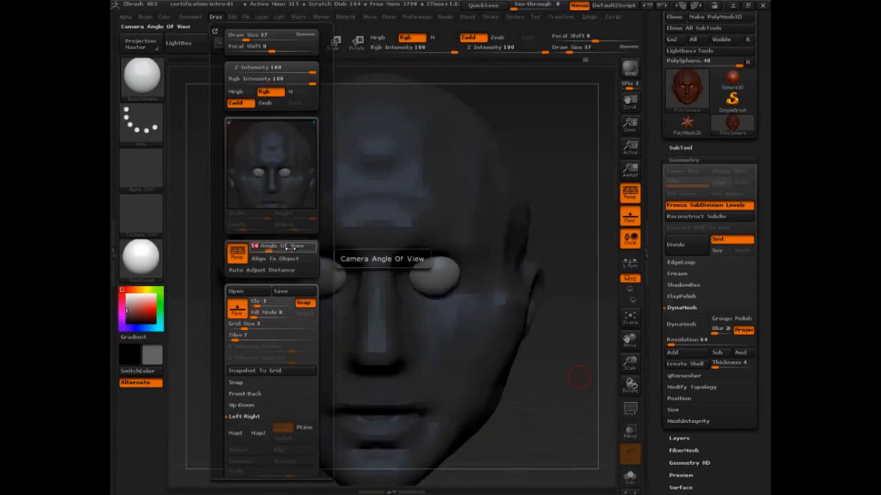
text(35)
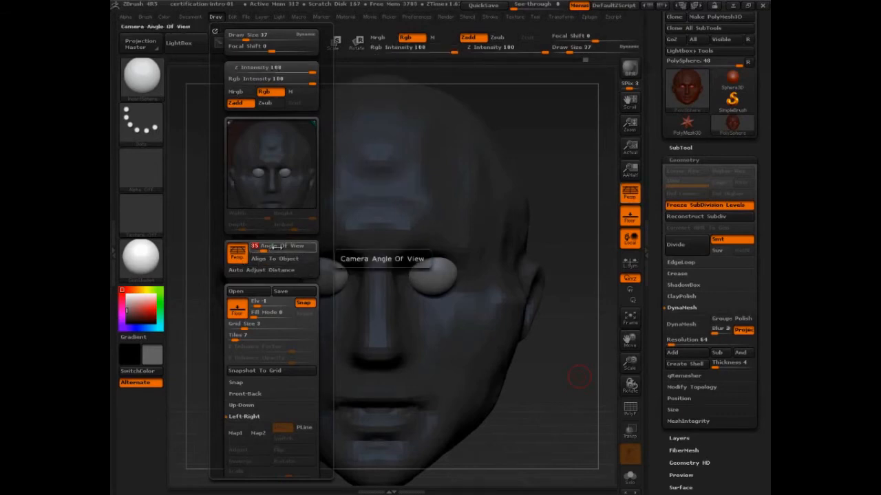
drag(570, 429, 568, 412)
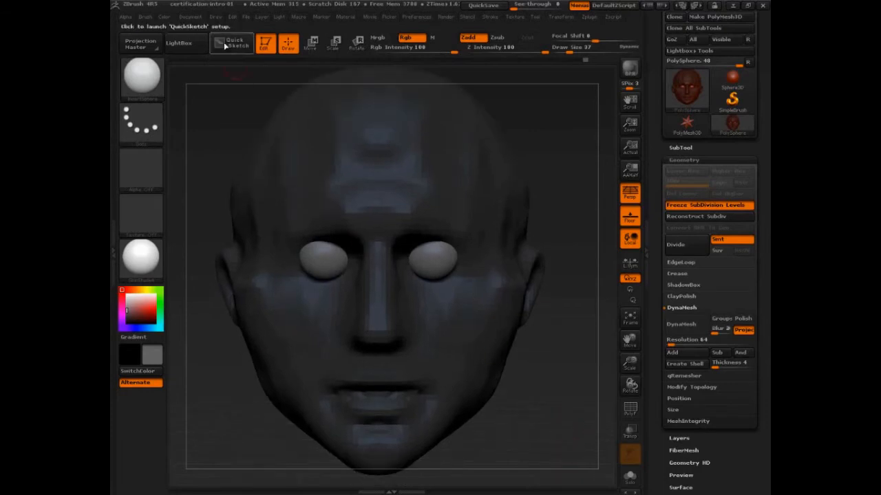
- Try a wide camera angle of view of about 125, and set it to 50
click(216, 17)
drag(296, 246, 303, 251)
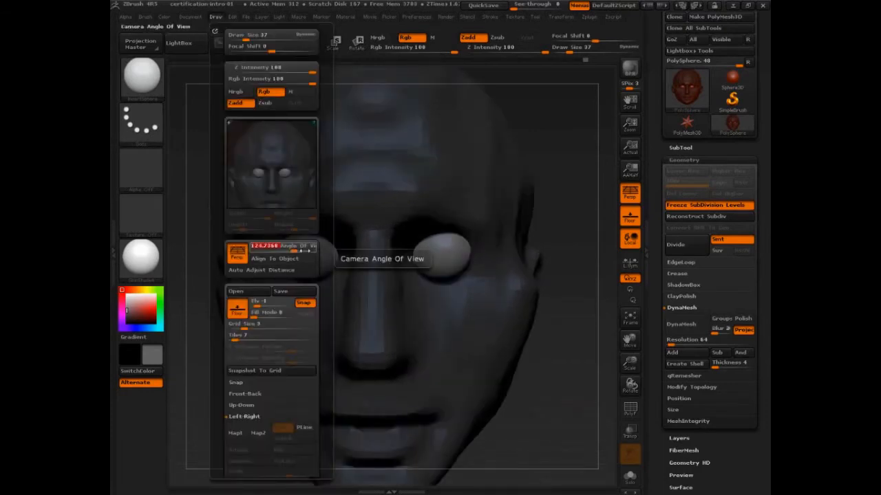
text(50)
key(Return)
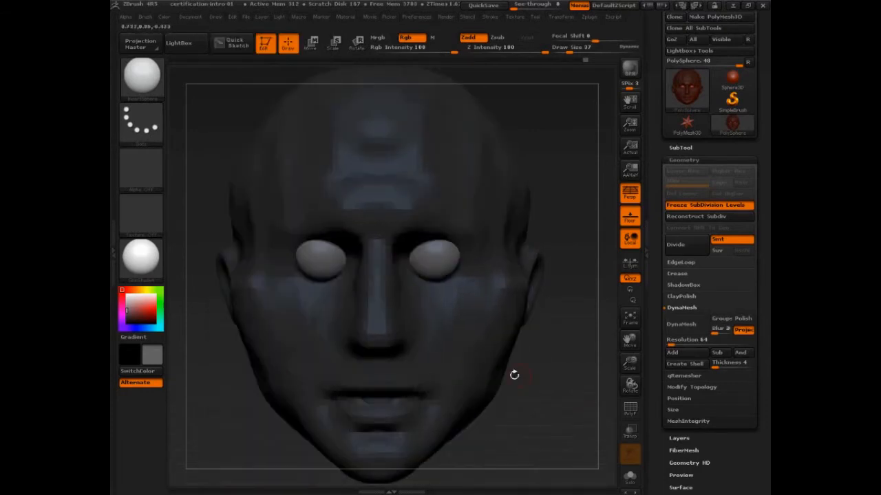
mouse_move(567, 390)
mouse_down()
mouse_move(569, 403)
mouse_move(559, 397)
mouse_move(542, 417)
mouse_move(564, 416)
mouse_up()
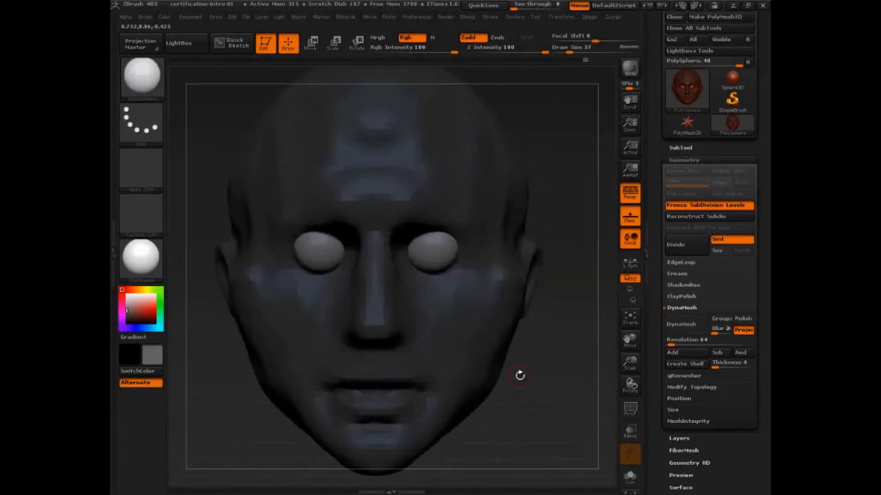
- Set the camera's angle of view to 90
click(215, 17)
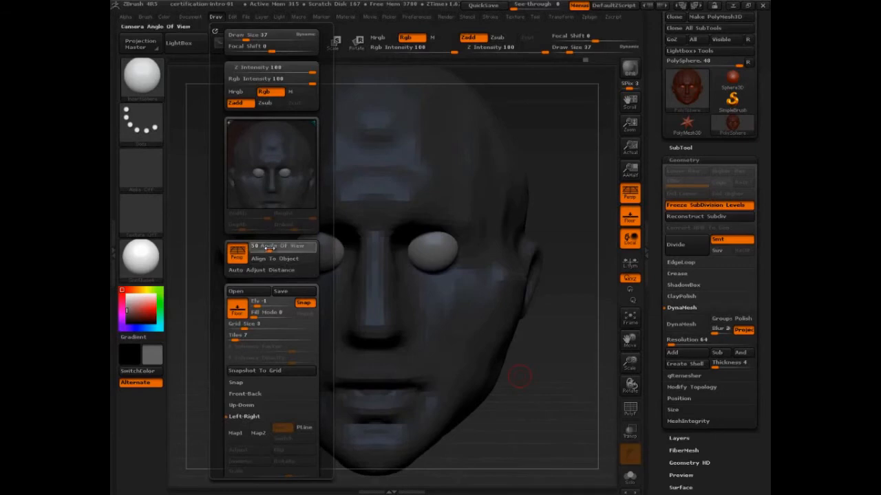
drag(269, 249, 275, 249)
text(90)
key(Return)
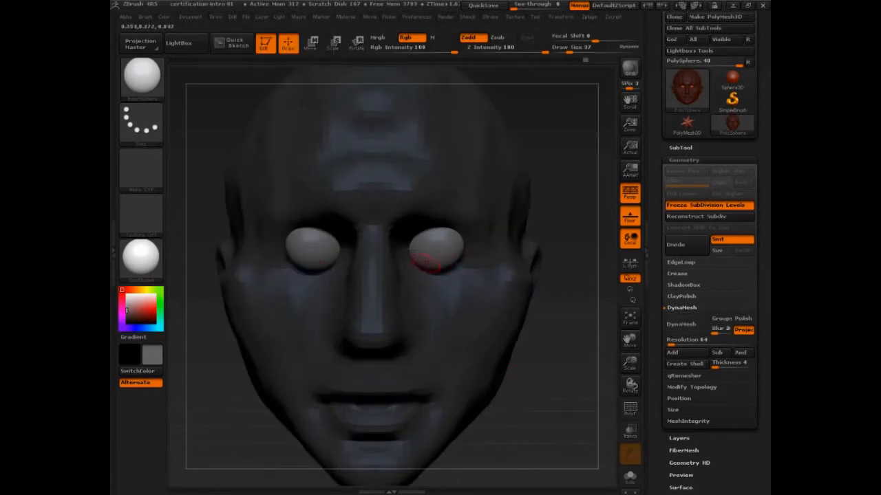
- Try a camera angle of view of about 120, and set it back to 50
click(216, 17)
click(293, 249)
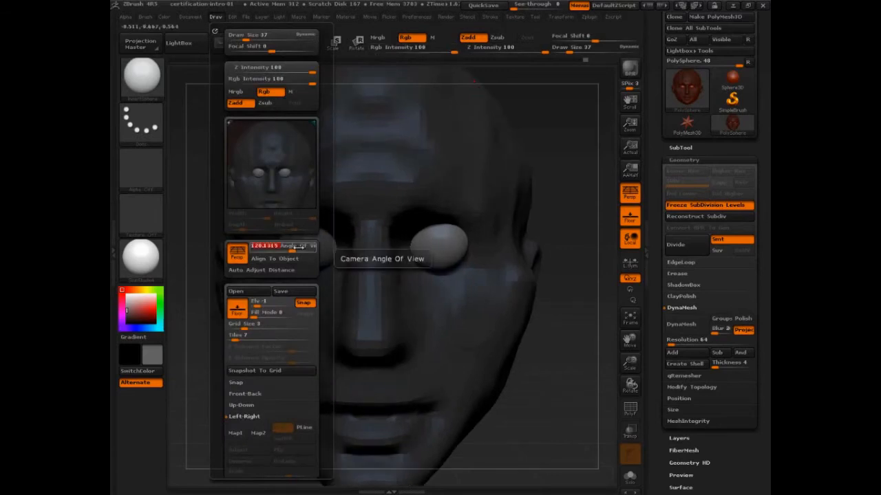
text(50)
key(Return)
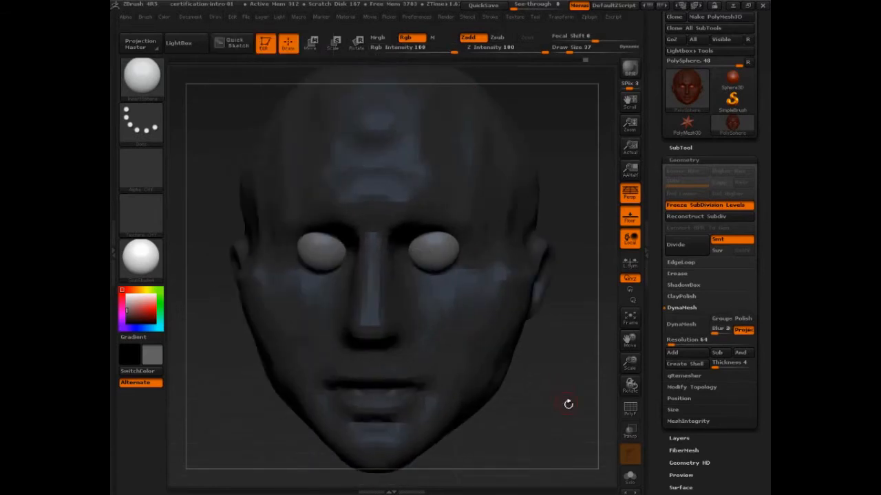
drag(568, 404, 584, 413)
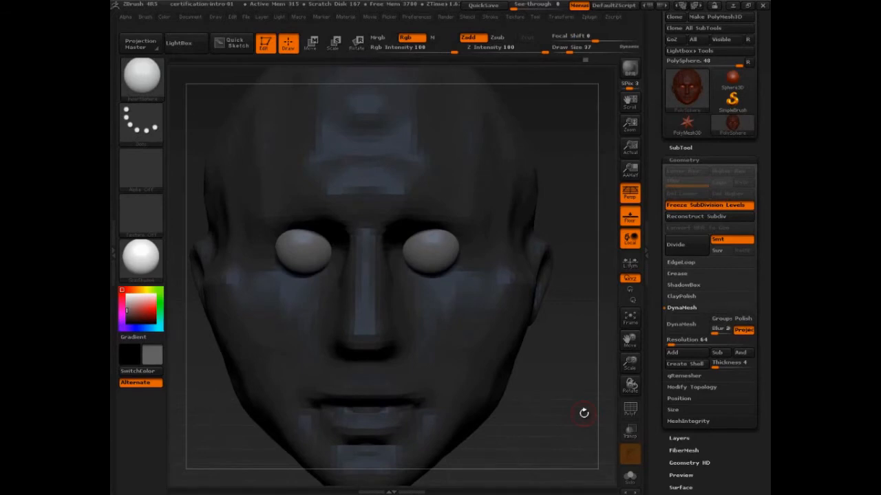
- Make the head the active subtool, set the Draw Size to 82 and choose the Move brush
drag(583, 413, 576, 295)
key(ctrl)
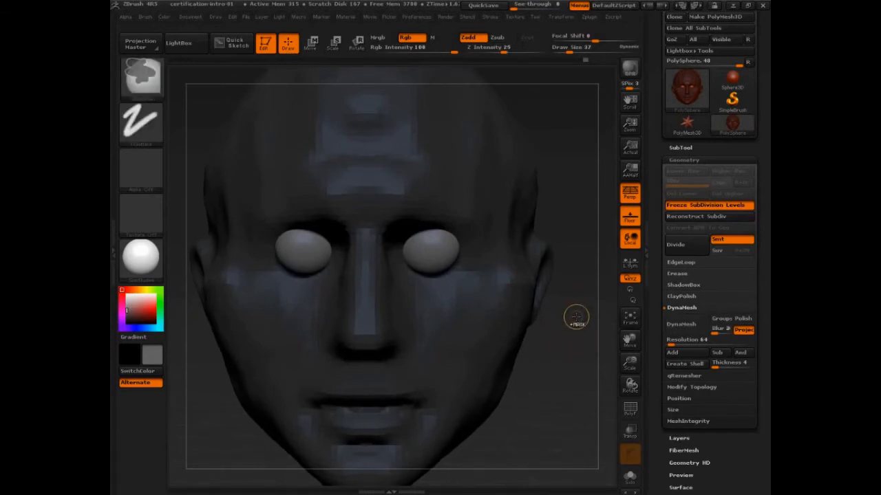
ctrl+click(568, 187)
alt+drag(590, 305, 493, 306)
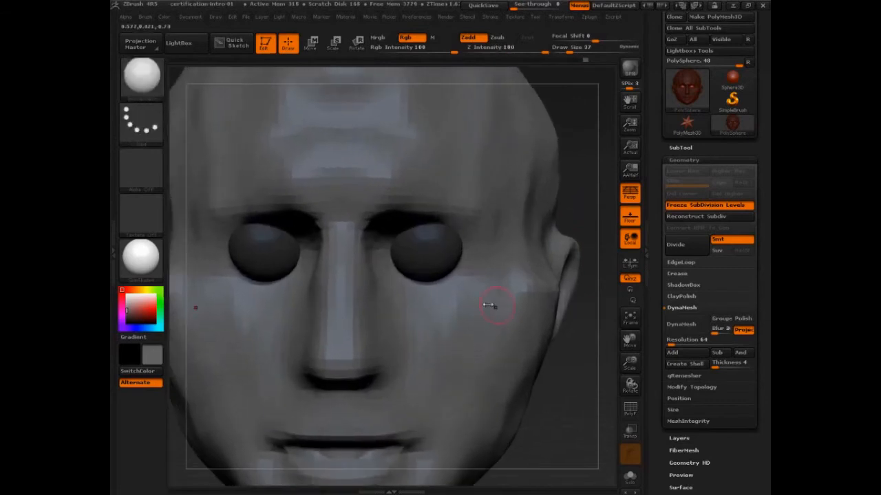
key(s)
click(142, 77)
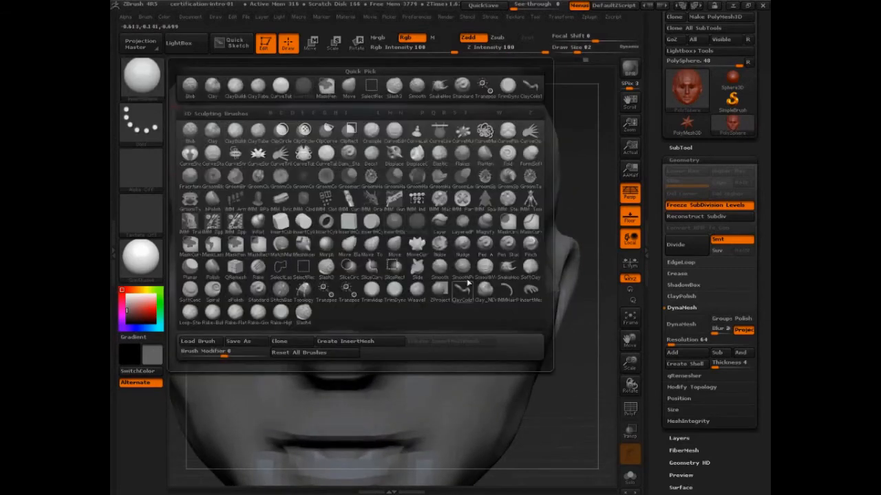
click(468, 296)
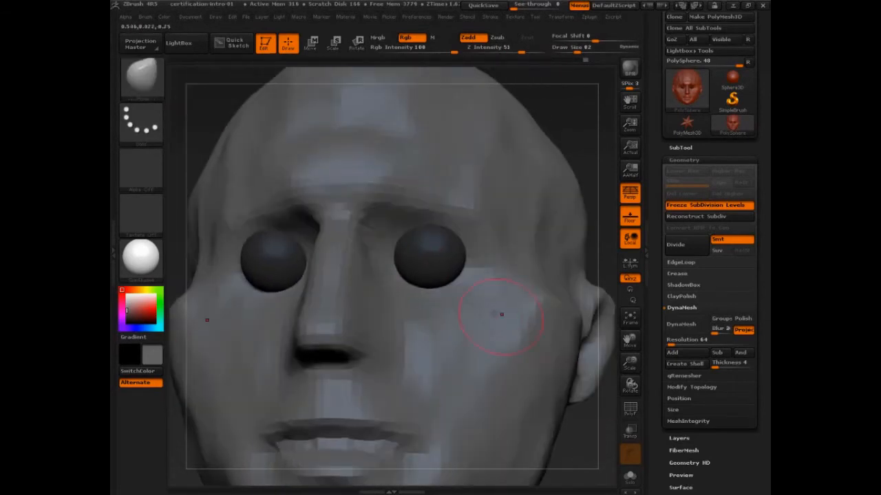
- Push the inner eye socket area beside the nose bridge up and back around the eyeball with the Move brush
drag(389, 252, 388, 242)
drag(577, 172, 515, 169)
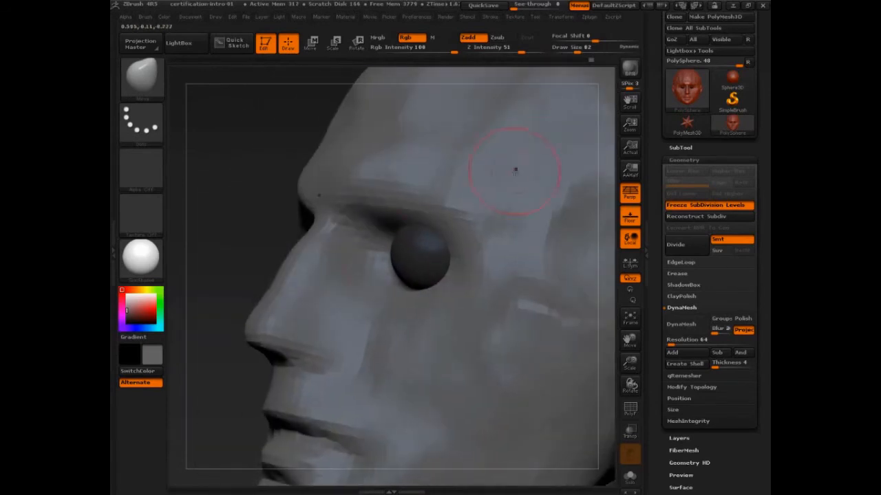
drag(383, 257, 393, 247)
drag(240, 236, 323, 236)
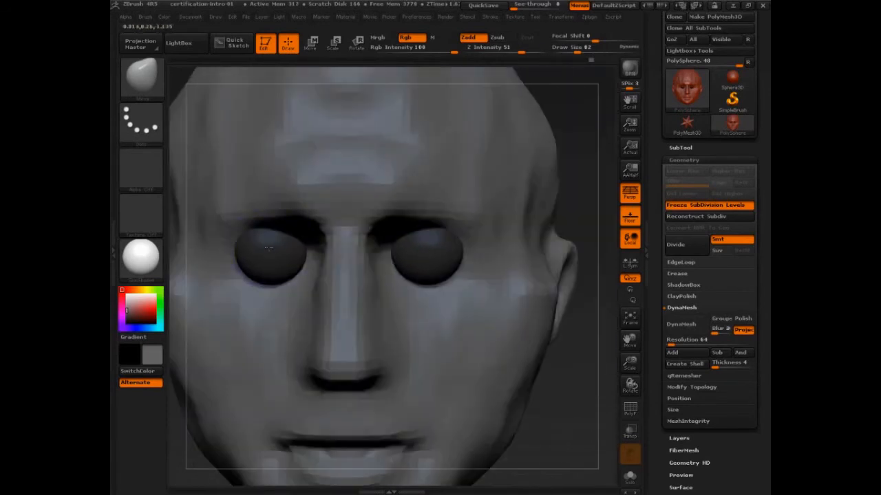
- Reshape the brow ridge and nose bridge in profile with a larger Move brush, pushing them back
drag(588, 170, 450, 183)
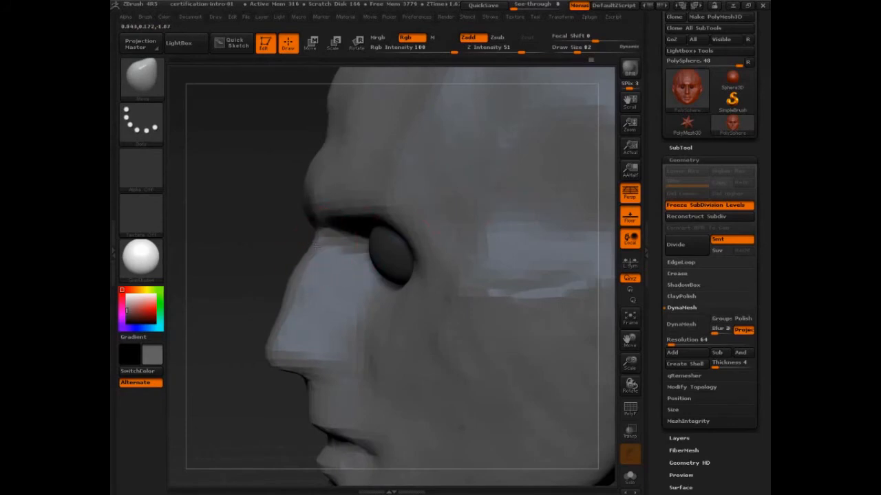
drag(314, 211, 319, 195)
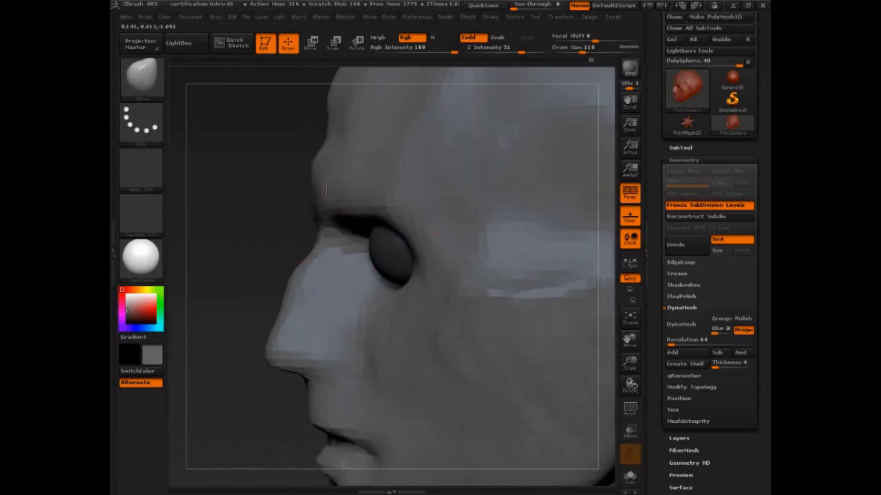
drag(315, 163, 321, 166)
mouse_move(303, 271)
mouse_down()
mouse_move(318, 274)
mouse_move(326, 259)
mouse_up()
- Set the Draw Size to 75 and narrow the sides and tip of the nose from the front
mouse_move(265, 262)
mouse_down()
mouse_move(303, 267)
mouse_move(291, 258)
mouse_move(304, 258)
mouse_up()
key(s)
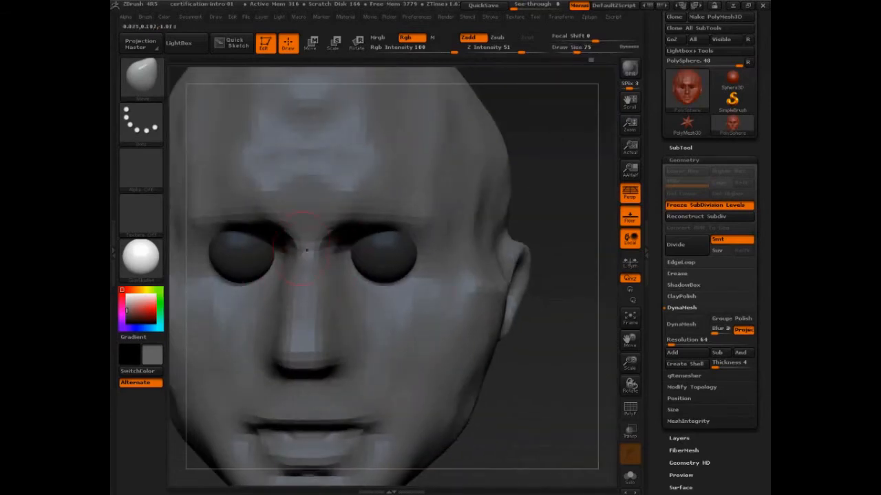
drag(292, 311, 299, 314)
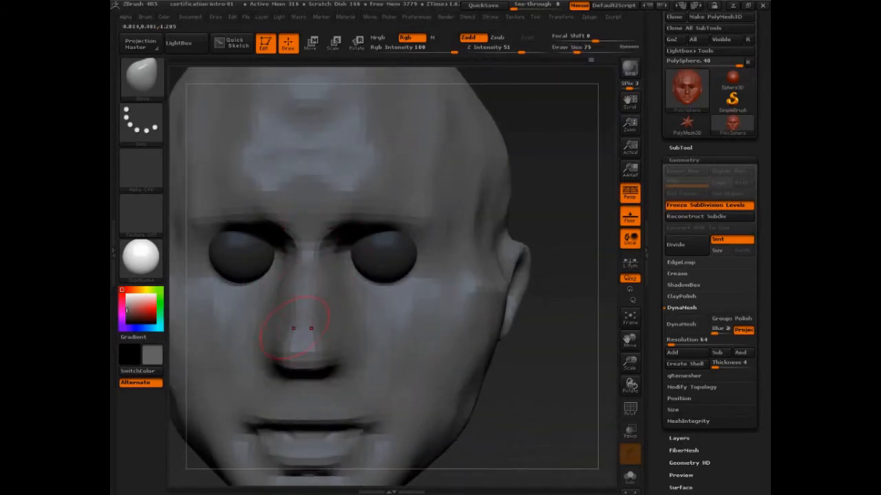
mouse_move(317, 371)
mouse_down()
mouse_move(311, 378)
mouse_move(300, 364)
mouse_up()
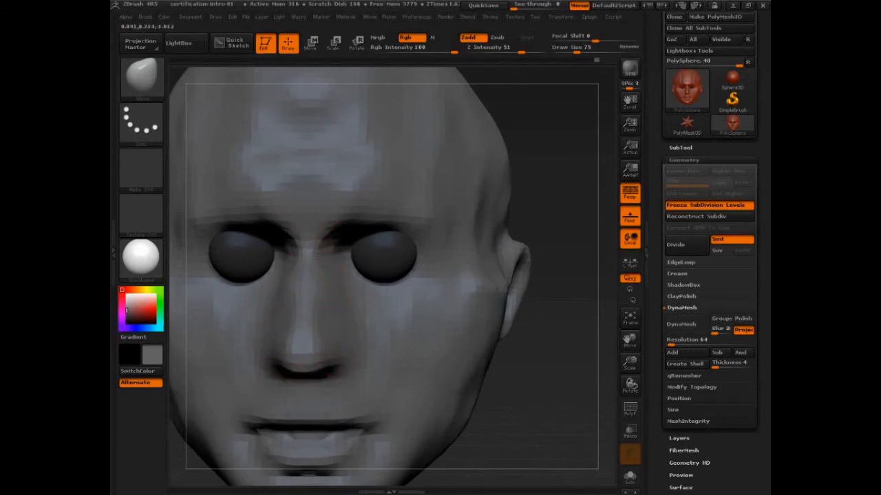
- Make the eyeballs the active subtool and lay out a Scale Transpose line from the eye's centre out past the ear
right_drag(403, 321, 337, 303)
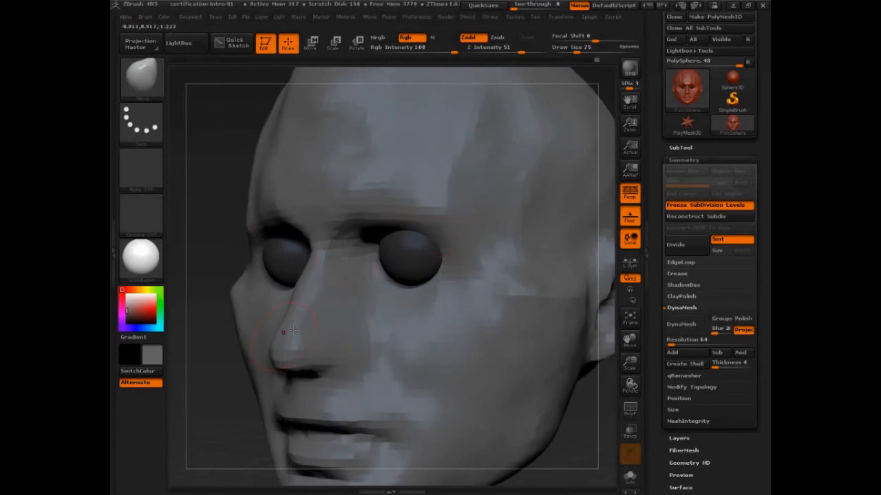
shift+drag(189, 395, 222, 393)
alt+click(412, 253)
key(e)
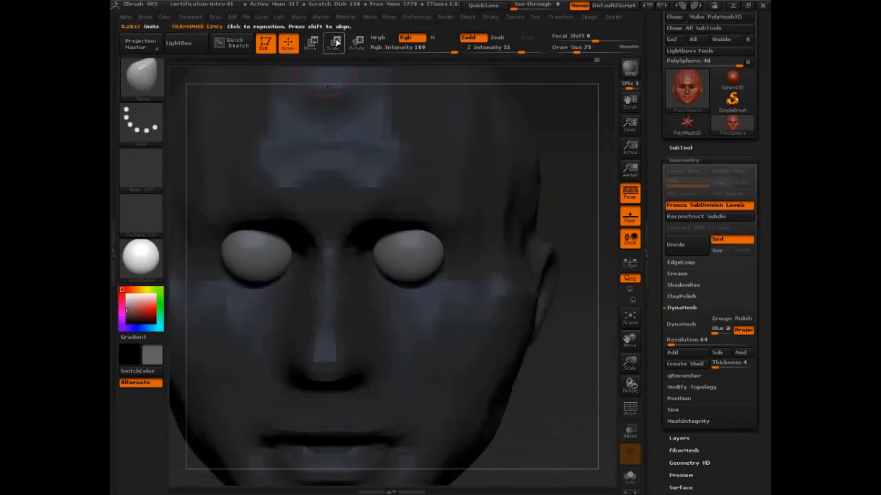
mouse_move(397, 251)
mouse_down()
mouse_move(597, 257)
mouse_move(594, 264)
mouse_up()
drag(414, 163, 609, 204)
- Undo the trial widening of the eyeballs, turn on Local Symmetry and scale the eyeballs up slightly
mouse_move(403, 257)
mouse_down()
mouse_move(530, 260)
mouse_move(639, 282)
mouse_up()
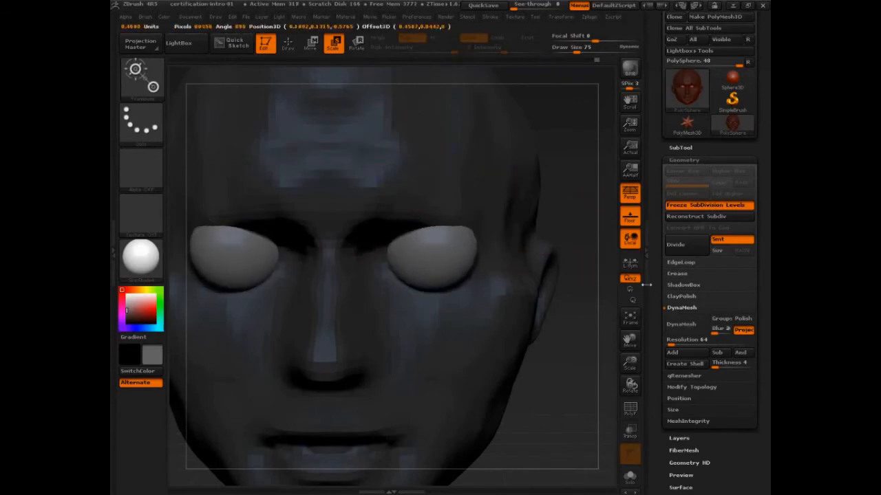
key(ctrl+z)
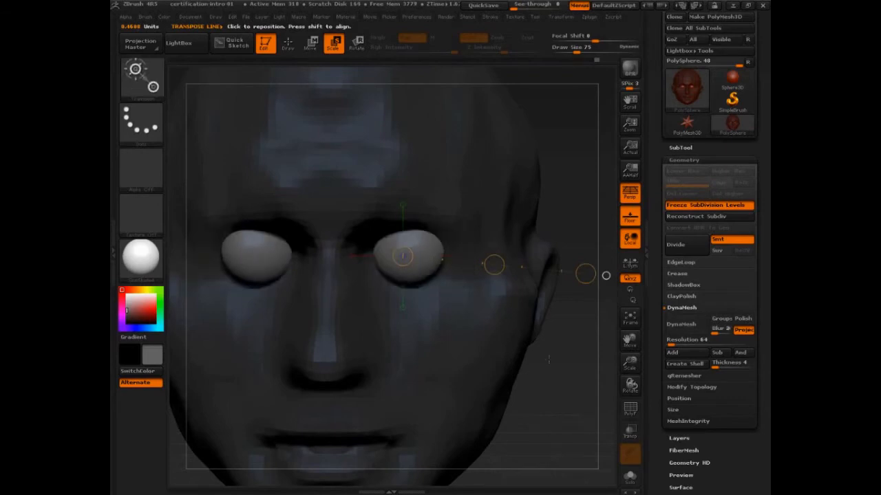
click(629, 269)
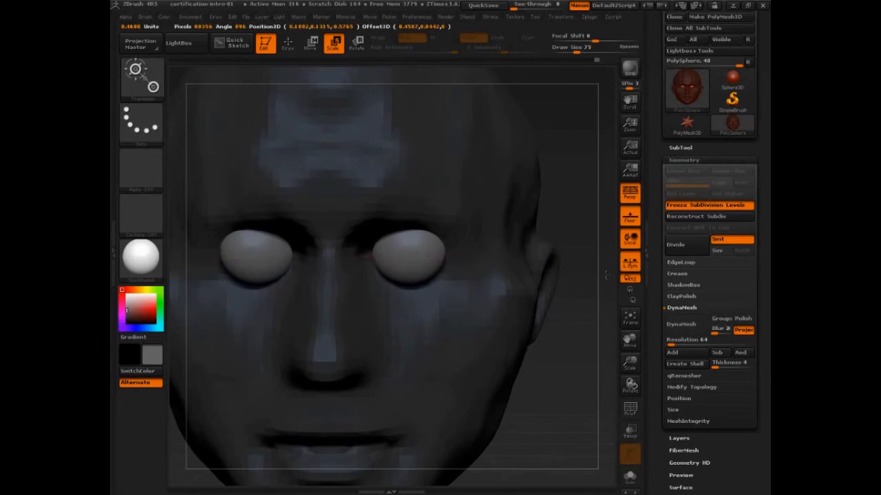
drag(605, 275, 587, 275)
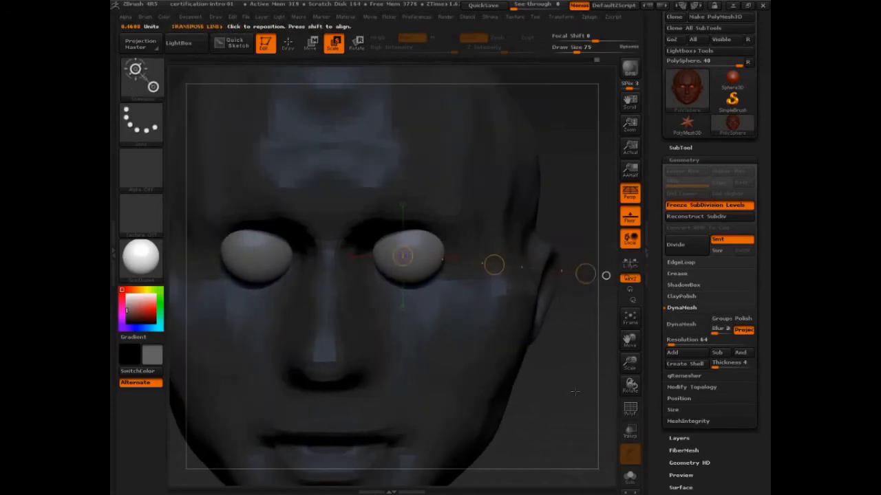
- Return to Draw mode, make the head the active subtool and set the Move brush's Draw Size to 62
key(q)
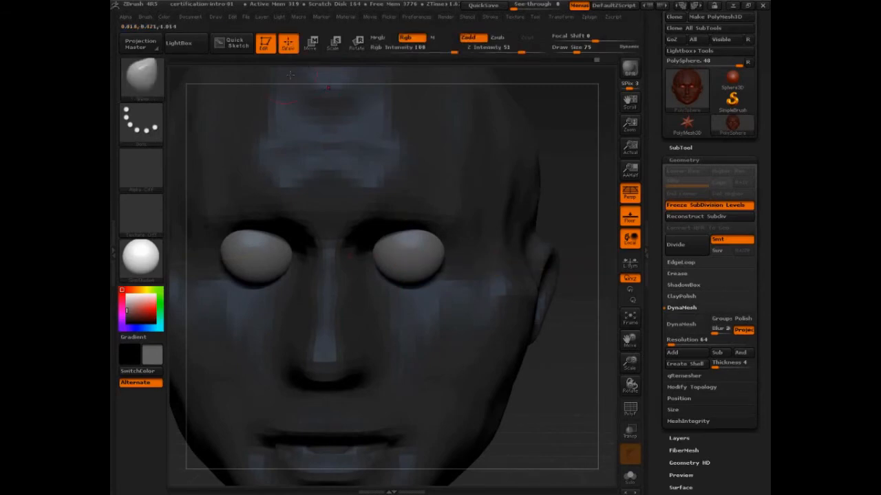
alt+click(569, 323)
mouse_move(577, 377)
mouse_down()
mouse_move(576, 342)
mouse_move(450, 273)
mouse_up()
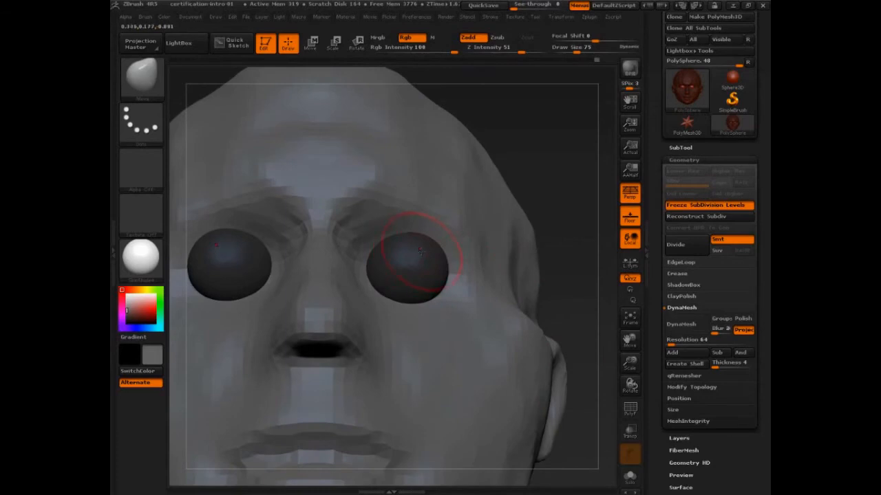
key(s)
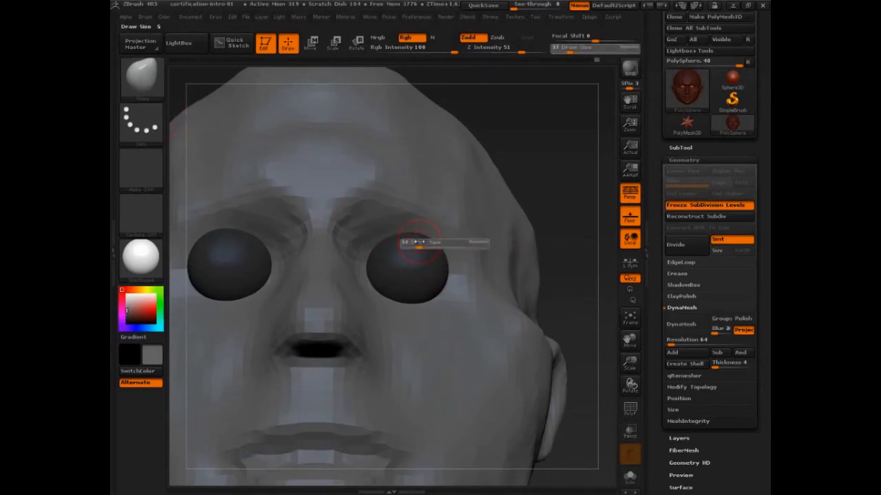
right_drag(432, 235, 447, 269)
key(s)
drag(440, 265, 427, 265)
drag(593, 242, 588, 231)
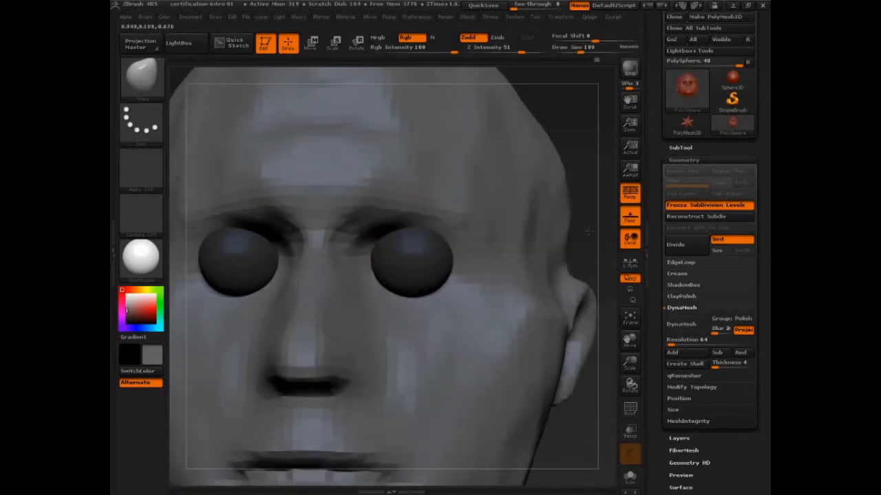
key(s)
drag(413, 267, 406, 267)
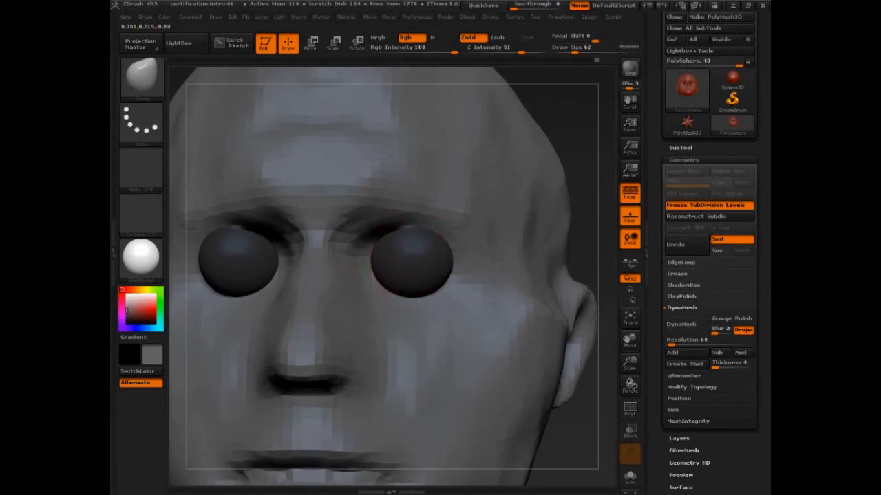
- Set the Draw Size to 89 and try to pull the upper socket skin down over the eyeballs
drag(590, 269, 571, 269)
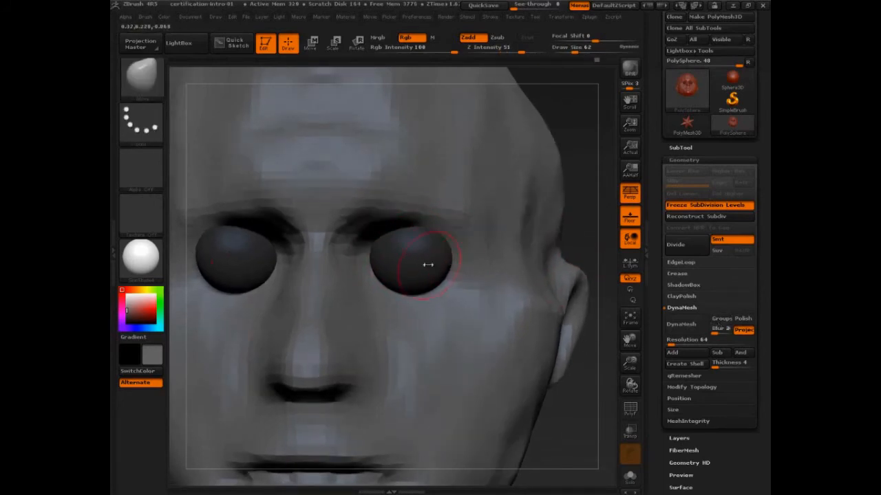
key(s)
drag(428, 264, 434, 265)
mouse_move(420, 223)
mouse_down()
mouse_move(375, 227)
mouse_move(429, 220)
mouse_up()
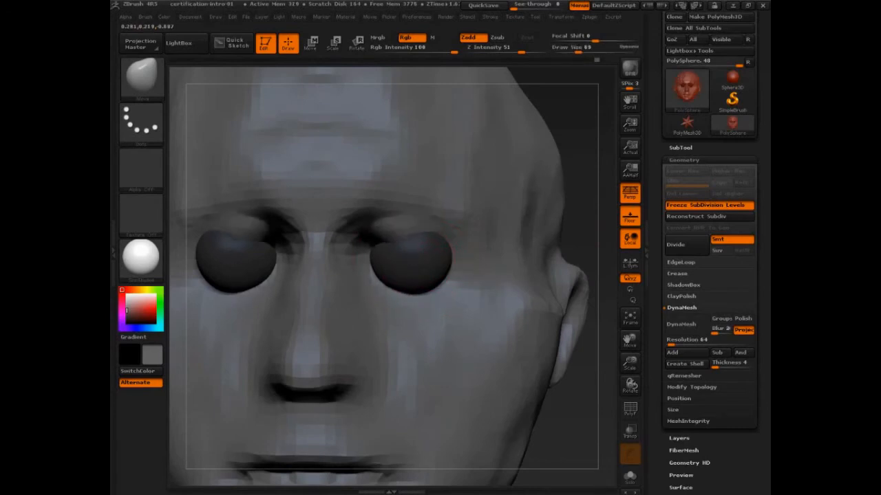
drag(406, 248, 396, 237)
drag(418, 265, 421, 249)
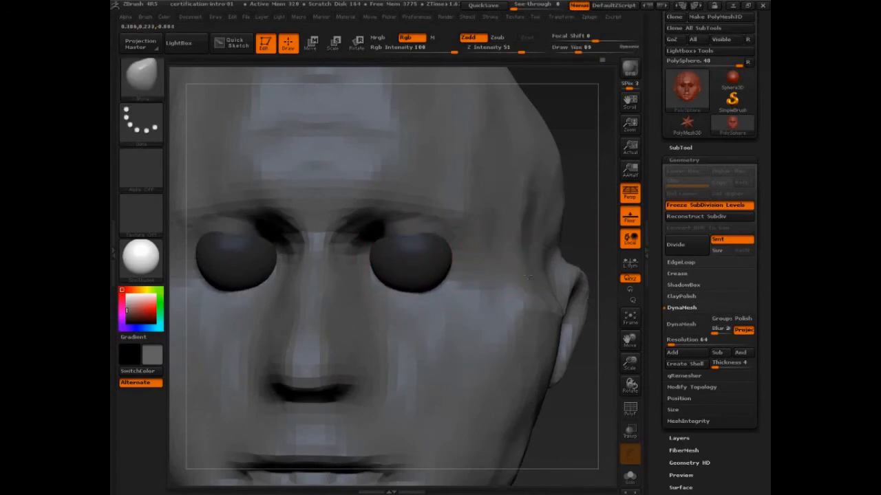
- Undo the eyelid strokes made over the eyeballs
key(ctrl+z)
key(ctrl+z)
key(ctrl+z)
key(ctrl+z)
key(ctrl+z)
key(ctrl+z)
key(ctrl+z)
key(ctrl+z)
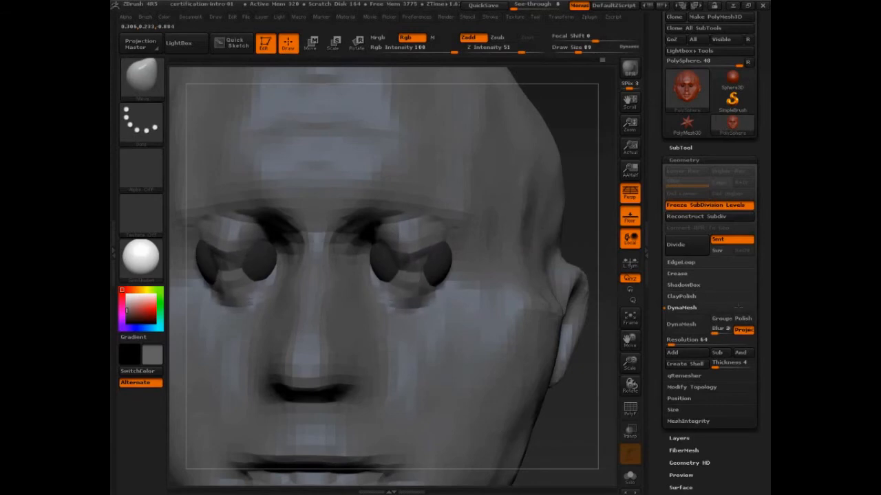
drag(590, 401, 381, 293)
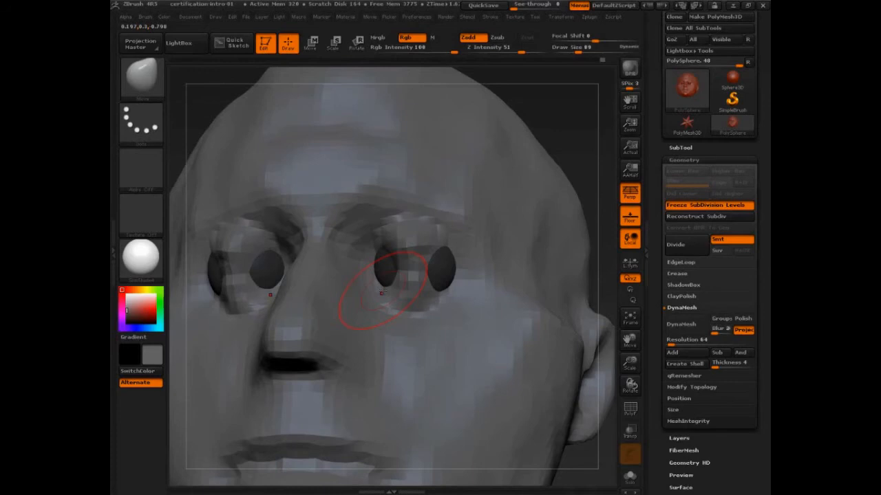
key(ctrl)
key(ctrl+z)
drag(555, 131, 573, 150)
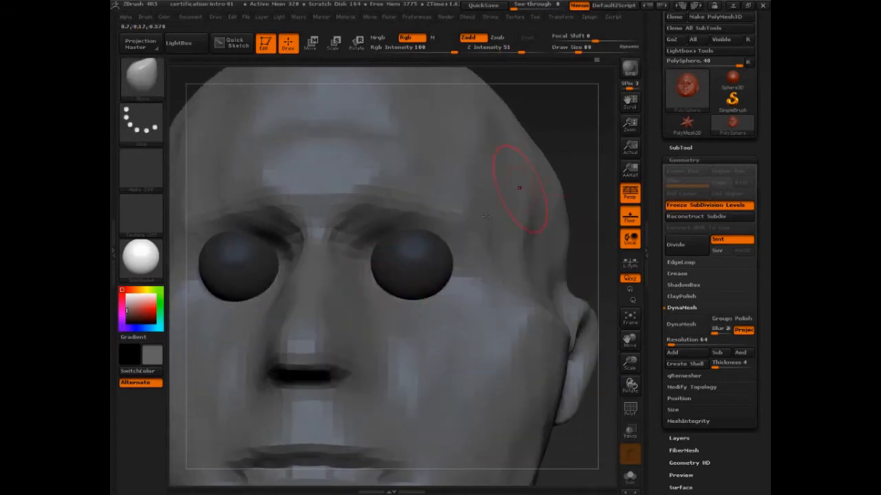
- Pull the upper eyelids down over the tops of the eyeballs with the Move brush, reducing the Draw Size to 65 and 37
drag(408, 269, 507, 271)
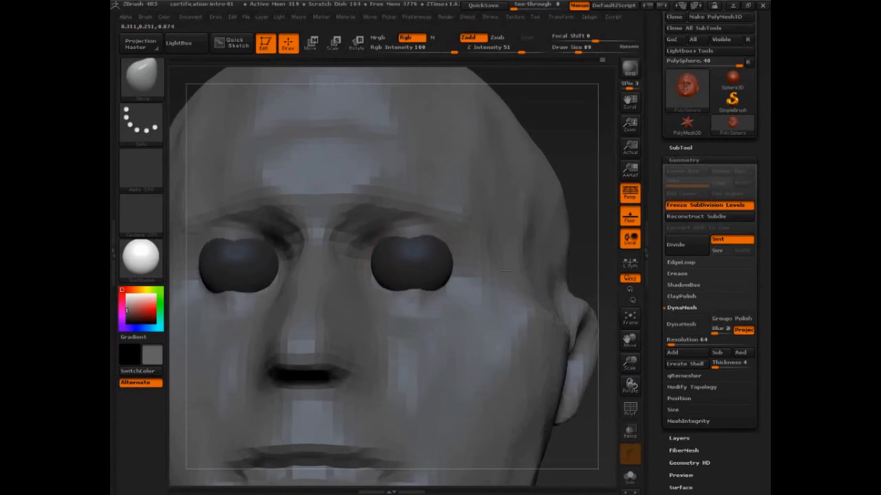
key(ctrl+z)
key(ctrl)
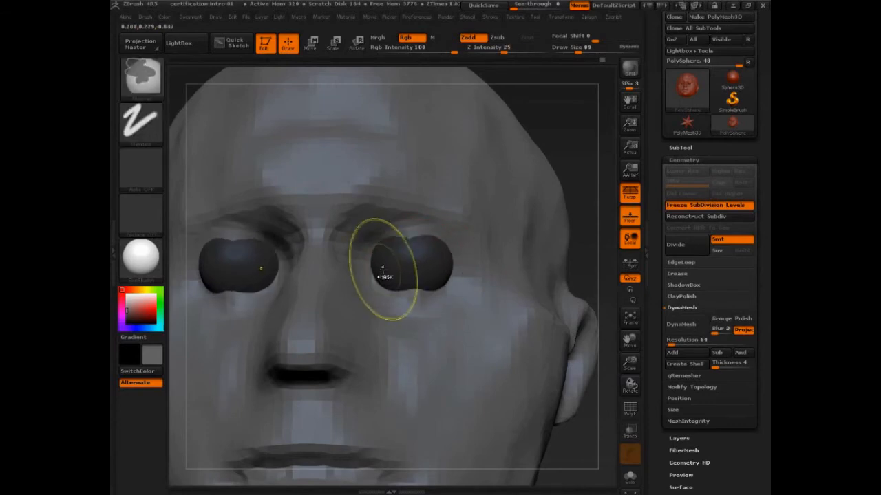
key(s)
drag(376, 266, 382, 266)
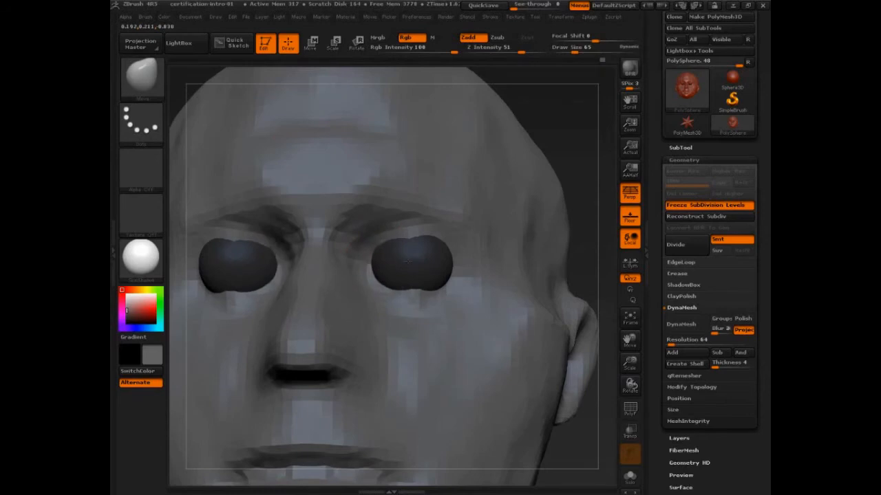
mouse_move(418, 240)
mouse_down()
mouse_move(417, 249)
mouse_move(438, 247)
mouse_move(411, 256)
mouse_up()
drag(589, 218, 516, 224)
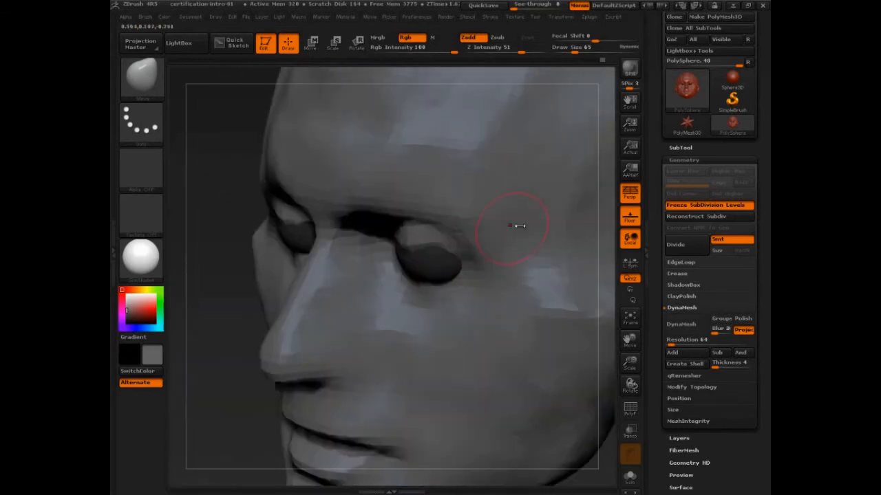
key(s)
drag(438, 250, 432, 249)
mouse_move(240, 353)
mouse_down()
mouse_move(216, 385)
mouse_move(227, 343)
mouse_up()
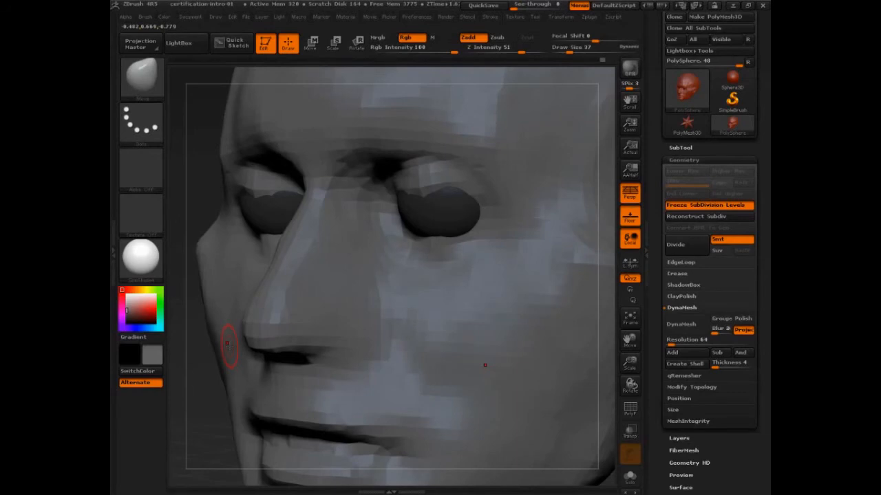
- Display the polygon wireframe and refresh the head's DynaMesh around the stretched eyelids
click(631, 408)
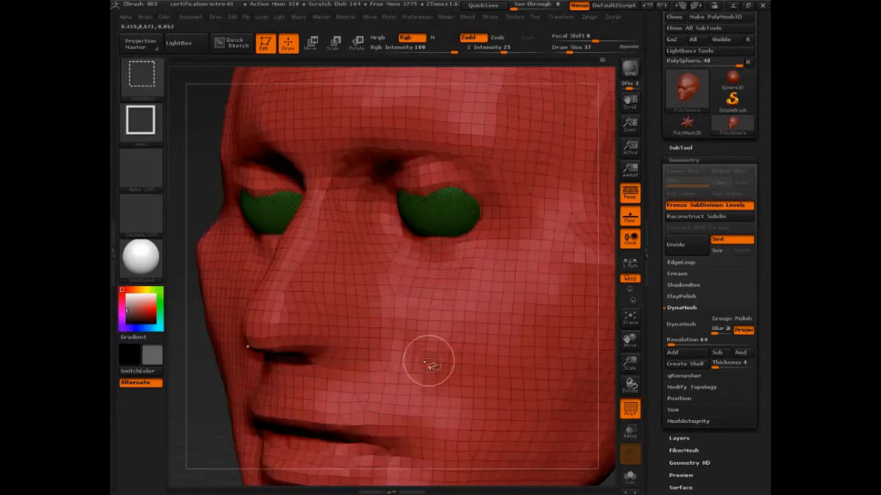
key(ctrl+shift)
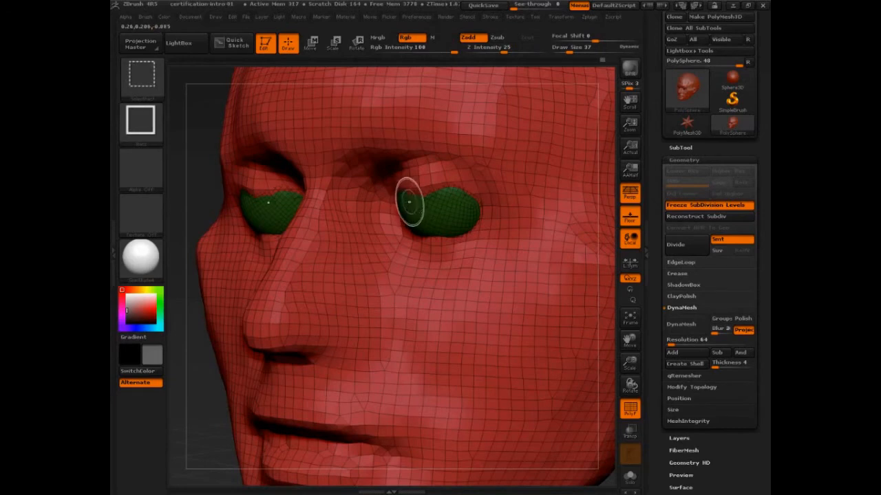
ctrl+shift+drag(393, 194, 484, 213)
key(Escape)
mouse_move(209, 204)
mouse_down()
mouse_move(205, 198)
mouse_move(264, 217)
mouse_move(228, 212)
mouse_up()
- Set the Draw Size to 32 and hide the polygon wireframe
key(s)
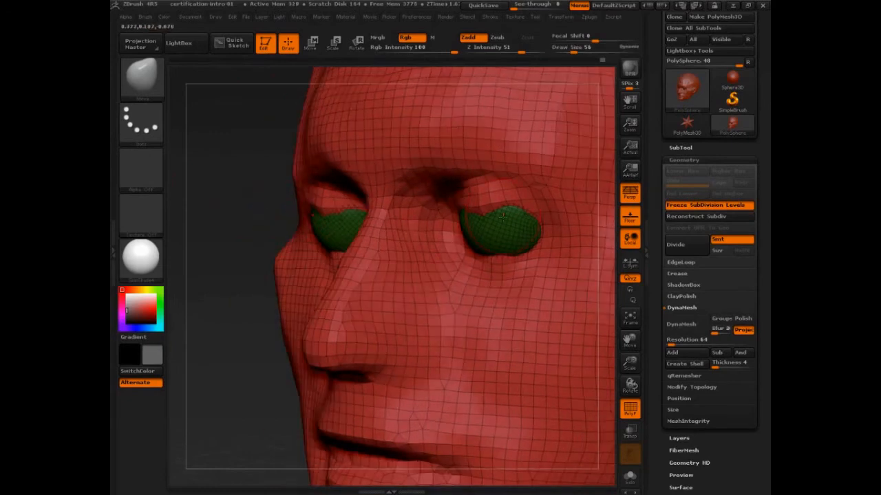
key(s)
drag(501, 210, 496, 210)
drag(250, 207, 233, 222)
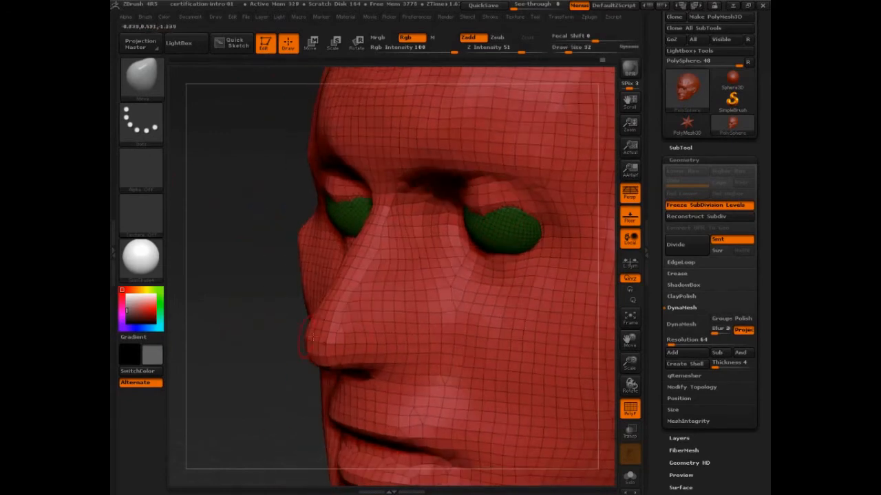
click(630, 407)
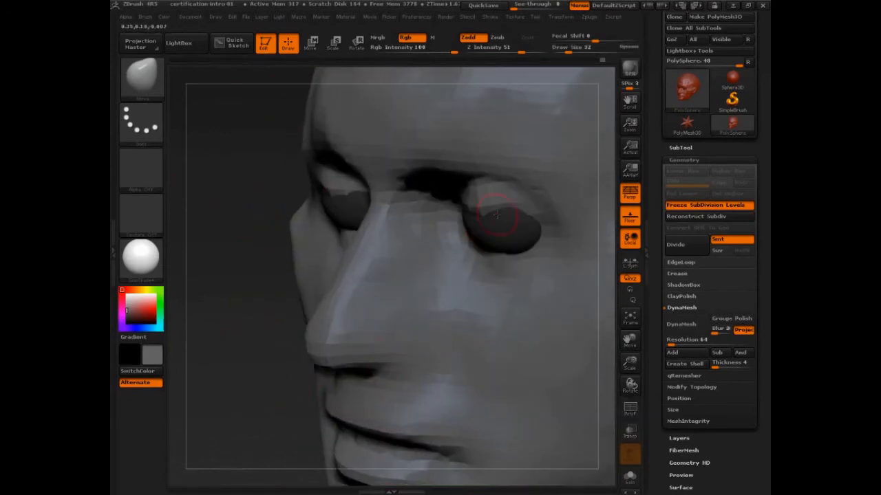
- Pull the upper eyelid further over the eyeball and form the outer eye corner, using a Draw Size of 53
mouse_move(511, 209)
mouse_down()
mouse_move(525, 225)
mouse_move(540, 219)
mouse_up()
key(s)
drag(261, 358, 224, 377)
drag(545, 222, 556, 235)
drag(561, 230, 559, 241)
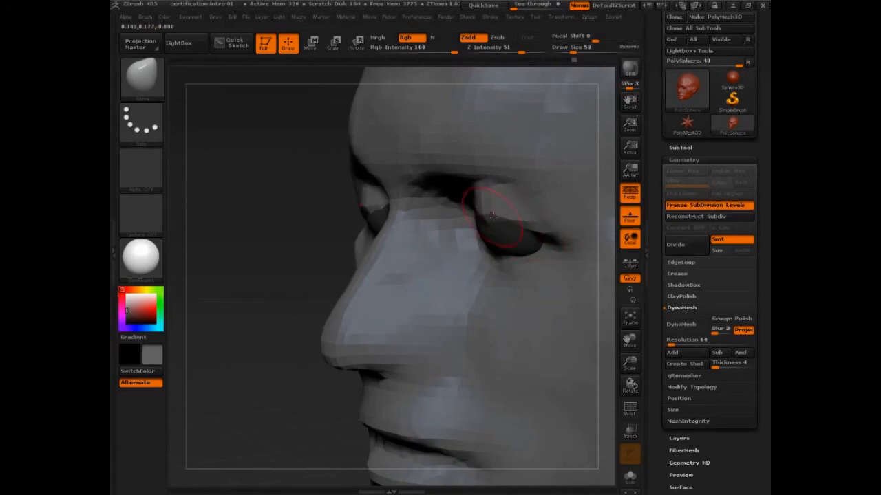
- Refine the upper lid edge at Draw Size 35 and adjust the outer eye corner in profile at Draw Size 75
key(s)
mouse_move(508, 218)
mouse_down()
mouse_move(493, 223)
mouse_move(528, 235)
mouse_up()
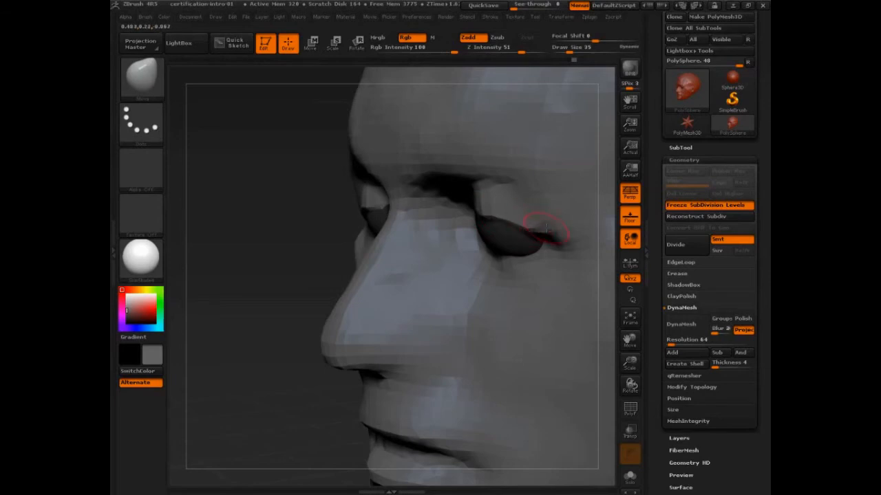
drag(304, 350, 288, 383)
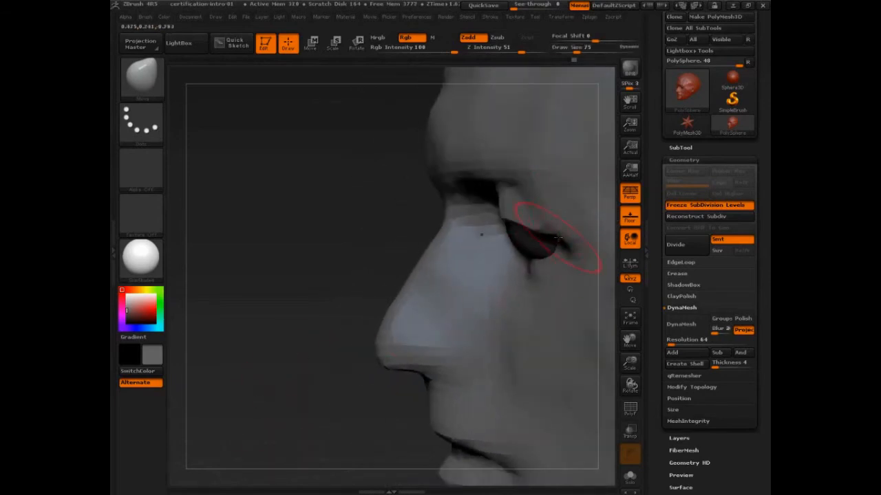
drag(559, 239, 560, 250)
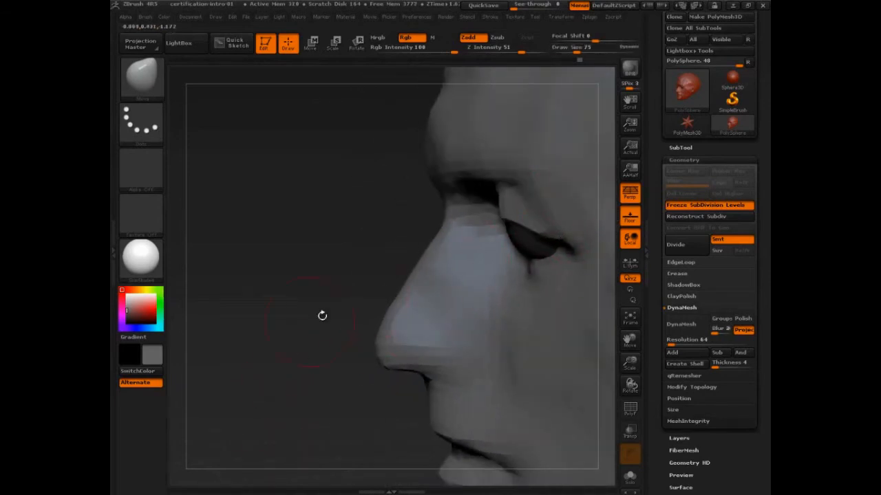
- Lower the inner part of the upper eyelids from the front with the Move brush at Draw Size 62
drag(321, 314, 473, 231)
mouse_move(178, 455)
alt+mouse_down()
mouse_move(410, 346)
mouse_move(573, 296)
mouse_move(561, 344)
mouse_move(544, 342)
mouse_move(576, 381)
mouse_move(505, 356)
alt+mouse_up()
key(s)
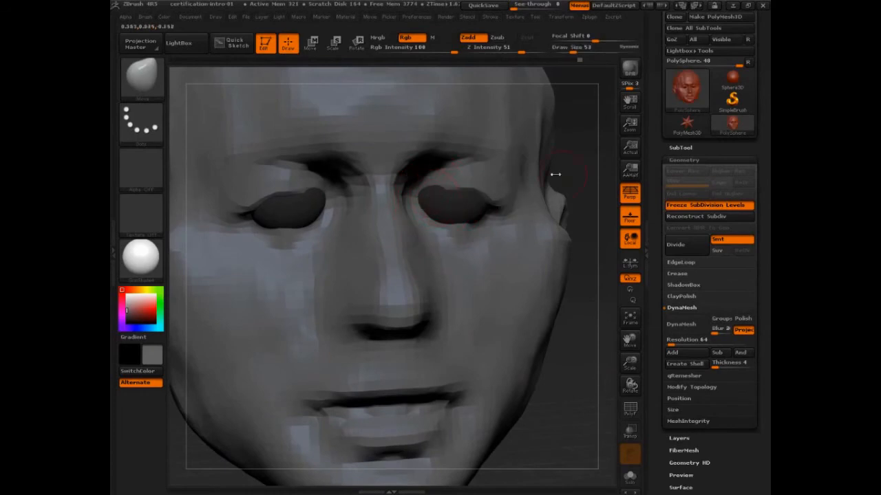
key(s)
drag(576, 169, 573, 180)
key(s)
drag(436, 188, 438, 201)
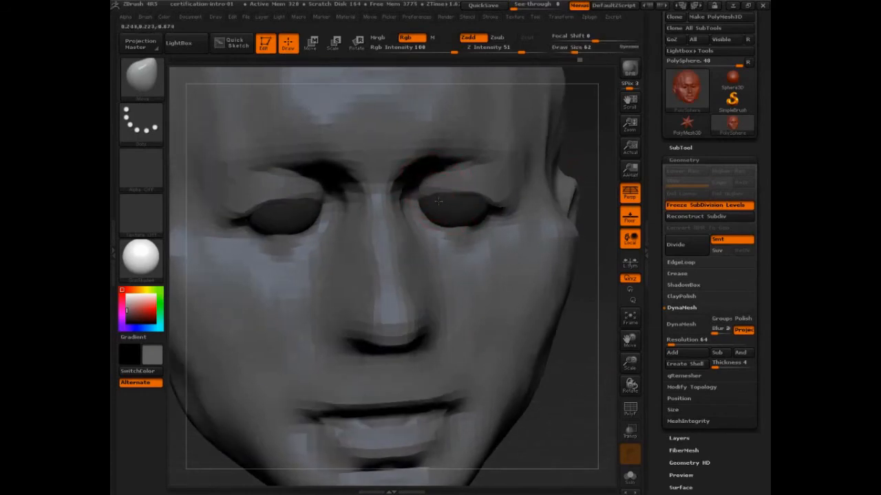
- Display the polygon wireframe and shape the inner eye corners beside the nose bridge with a smaller Move brush
click(630, 408)
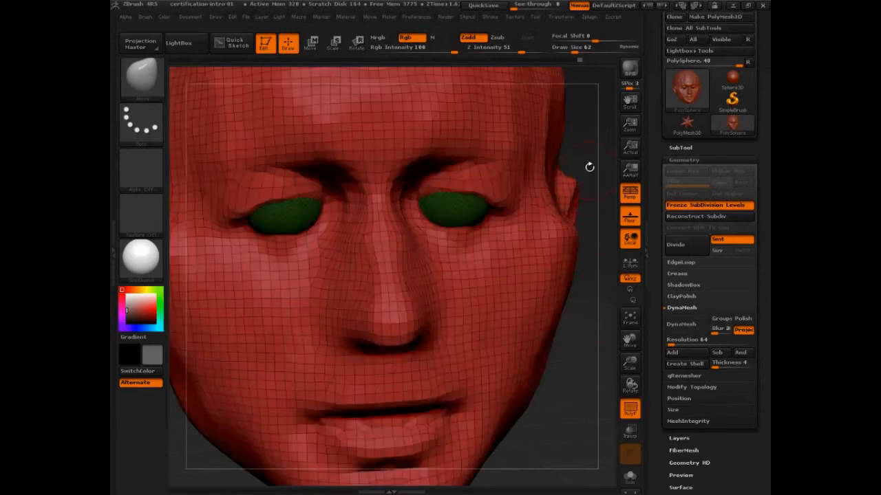
mouse_move(590, 167)
mouse_down()
mouse_move(487, 194)
mouse_move(420, 186)
mouse_move(434, 202)
mouse_move(458, 204)
mouse_up()
key(s)
key(s)
drag(594, 417, 578, 340)
drag(415, 204, 412, 224)
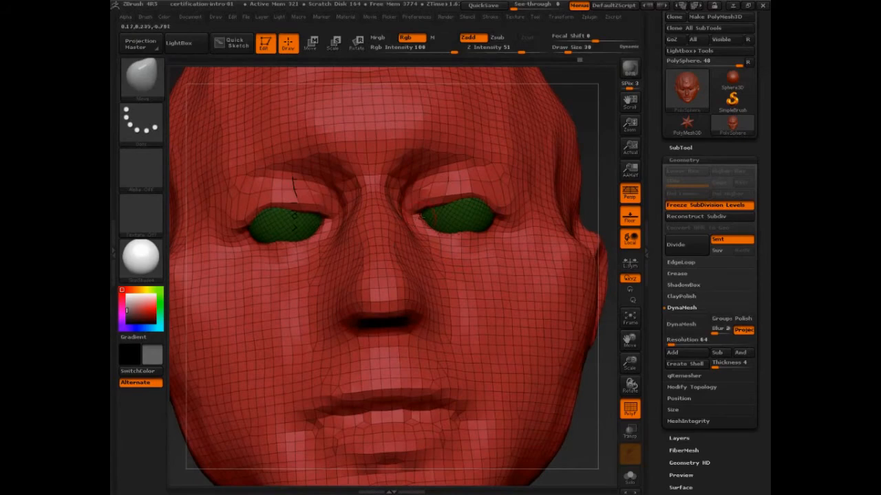
- Adjust the inner eye corner beside the nose bridge from a three-quarter view with the Move brush at Draw Size 17
drag(582, 151, 498, 155)
key(bracketright)
mouse_move(418, 213)
mouse_down()
mouse_move(417, 222)
mouse_move(417, 210)
mouse_up()
key(s)
key(shift)
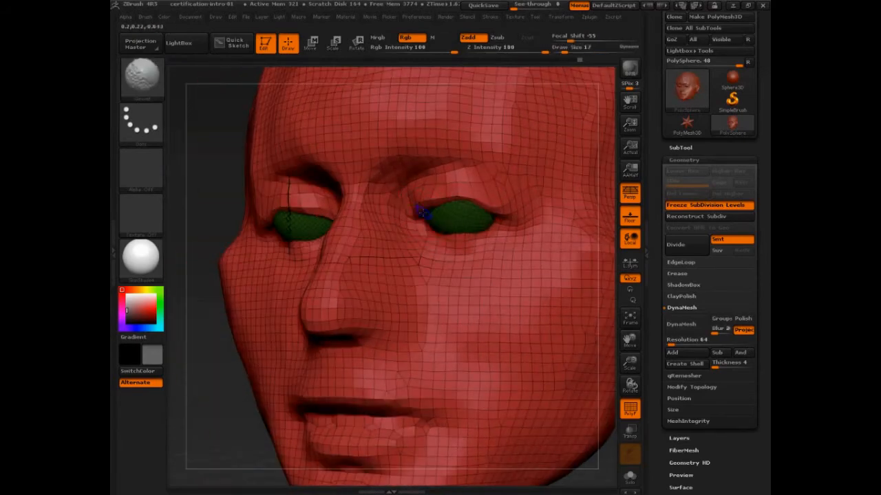
right_drag(350, 215, 420, 211)
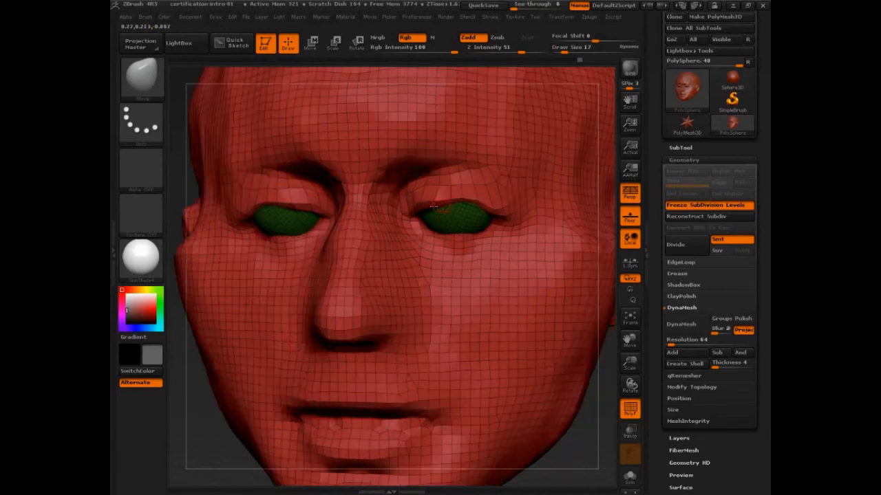
- Pull the inner half of the upper eyelid edge into a cleaner curve over the eyeball at Draw Size 18
key(s)
drag(435, 200, 432, 201)
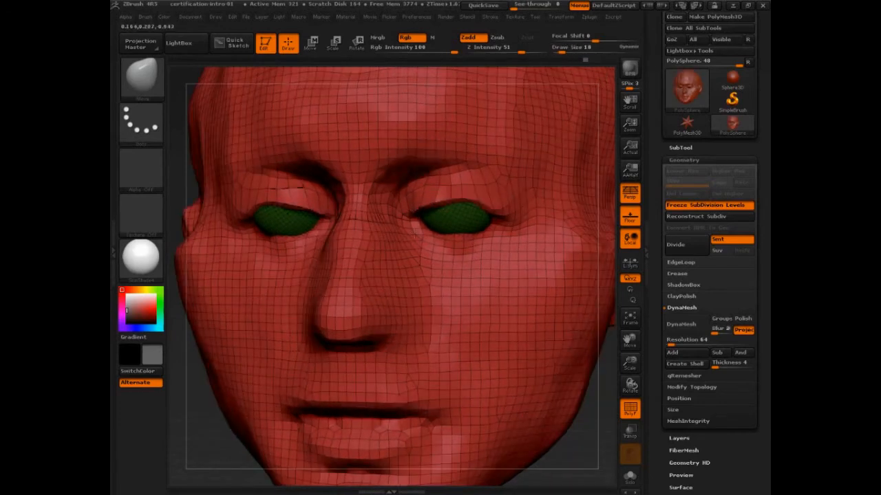
drag(450, 200, 445, 205)
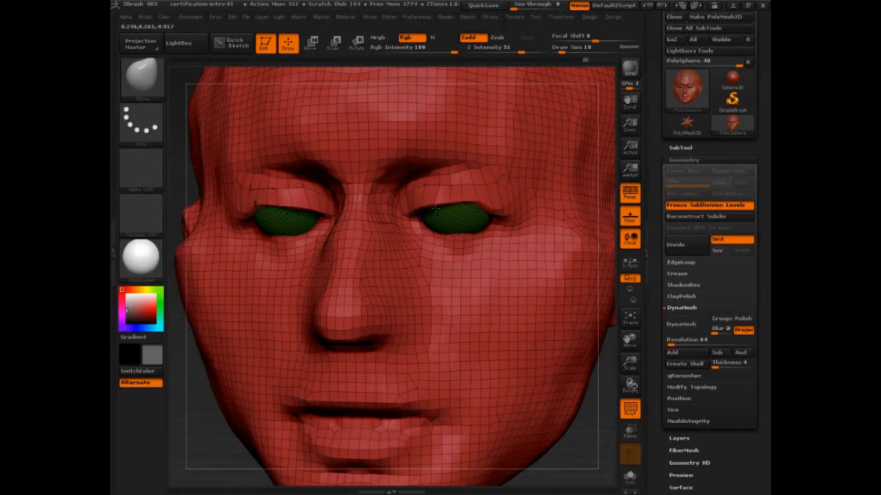
mouse_move(477, 204)
mouse_down()
mouse_move(489, 212)
mouse_move(450, 200)
mouse_up()
key(s)
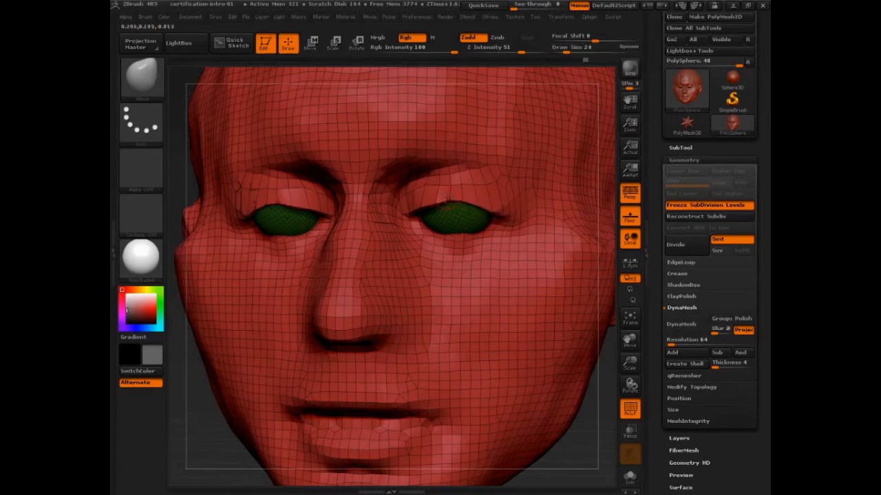
- Reshape the arch of the upper eyelids and the surrounding eye area from the front, raising the Draw Size to 105
key(f)
mouse_move(485, 340)
mouse_down()
mouse_move(519, 340)
mouse_move(578, 372)
mouse_move(573, 379)
mouse_up()
key(s)
mouse_move(440, 227)
mouse_down()
mouse_move(451, 226)
mouse_move(428, 208)
mouse_move(445, 205)
mouse_move(468, 225)
mouse_move(478, 214)
mouse_move(460, 200)
mouse_up()
key(s)
key(s)
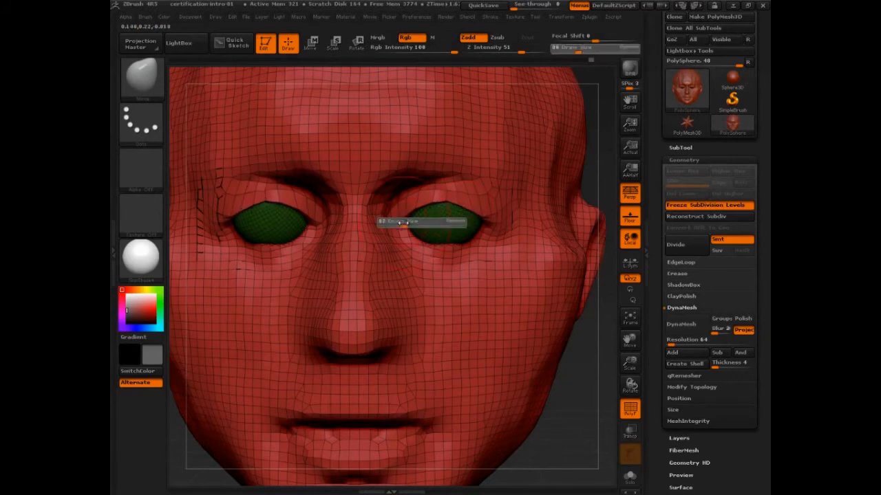
drag(397, 220, 401, 213)
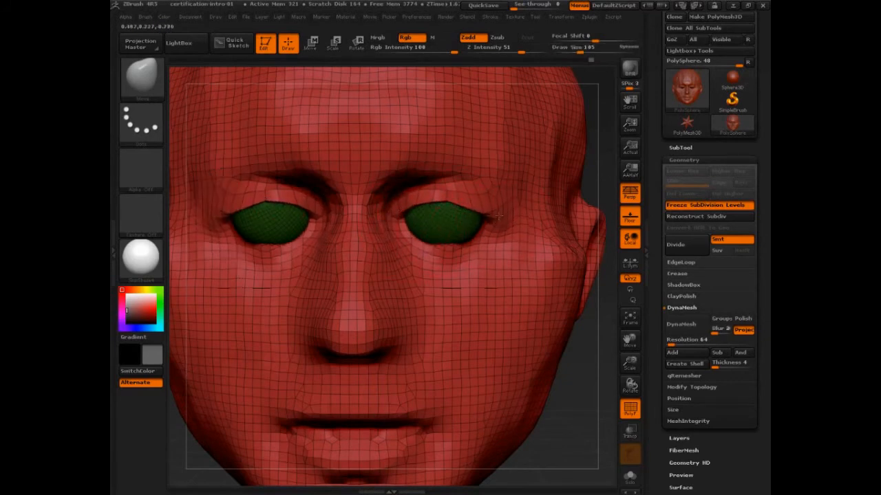
- Shape the outer part of the upper eyelid at Draw Size 37 from the front and 62 from below
key(s)
drag(461, 209, 454, 209)
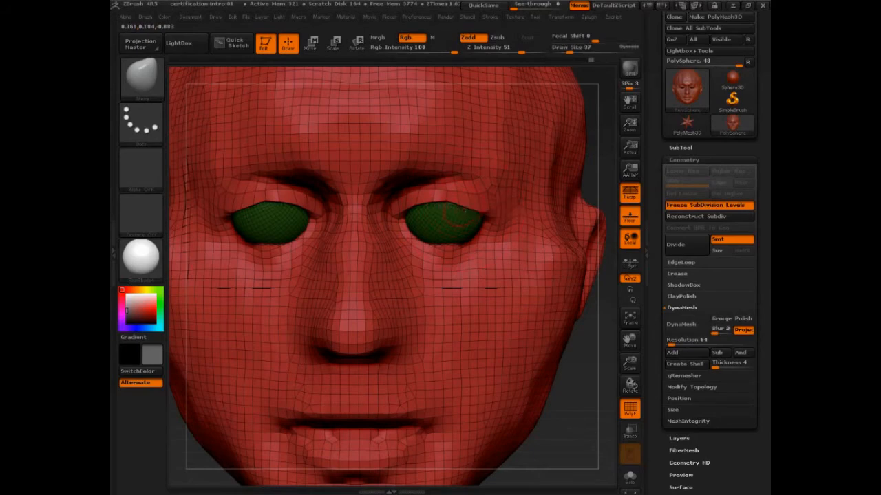
mouse_move(597, 170)
mouse_down()
mouse_move(581, 196)
mouse_move(523, 206)
mouse_up()
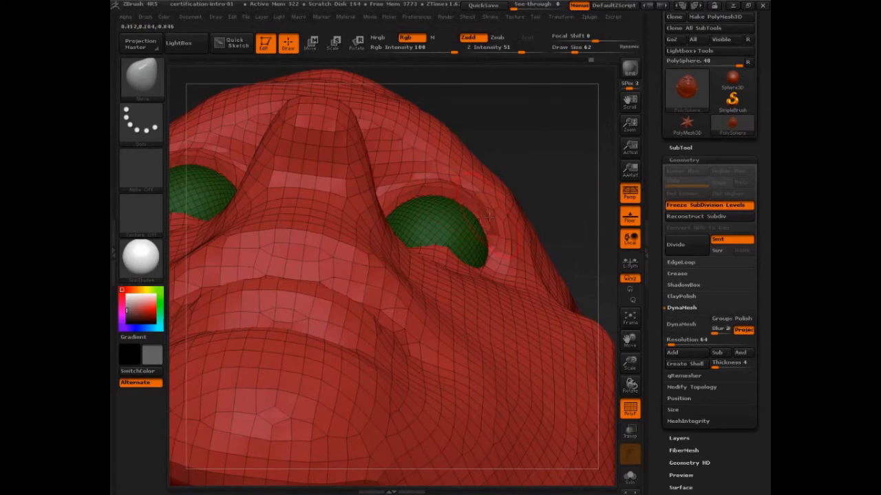
mouse_move(496, 178)
mouse_down()
mouse_move(468, 181)
mouse_move(476, 187)
mouse_up()
key(s)
drag(384, 195, 376, 195)
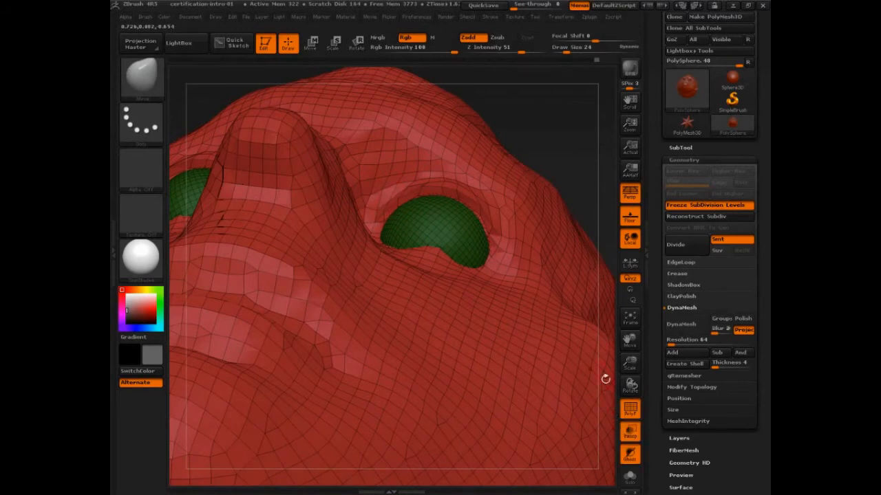
- Hide the polygon wireframe and fit the inner part of the upper eyelid to the eyeball from below at Draw Size 24
click(631, 409)
mouse_move(559, 152)
mouse_down()
mouse_move(555, 181)
mouse_move(553, 168)
mouse_up()
drag(555, 121, 382, 210)
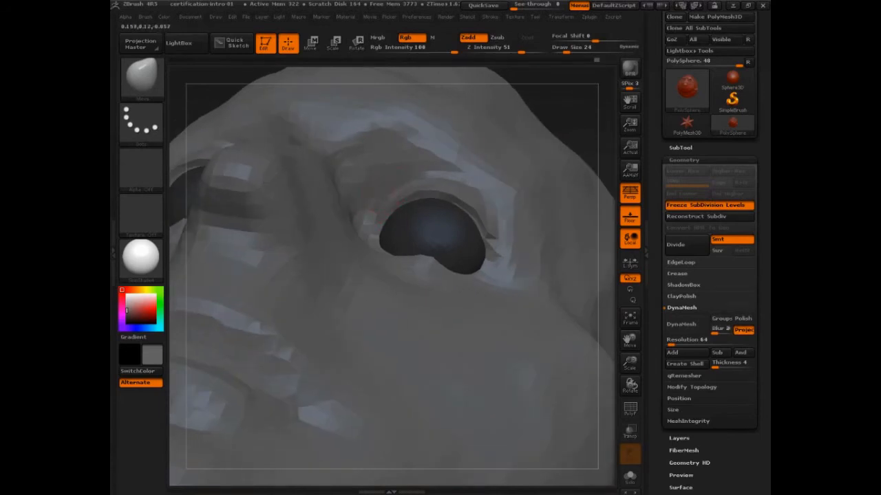
mouse_move(536, 109)
mouse_down()
mouse_move(593, 227)
mouse_move(584, 192)
mouse_move(607, 156)
mouse_move(458, 191)
mouse_up()
key(s)
drag(405, 208, 414, 208)
- Refine the inner eye corner from the front and three-quarter views with the Move brush at Draw Size 39
drag(583, 209, 522, 215)
key(s)
mouse_move(386, 231)
mouse_down()
mouse_move(364, 231)
mouse_move(382, 235)
mouse_up()
key(s)
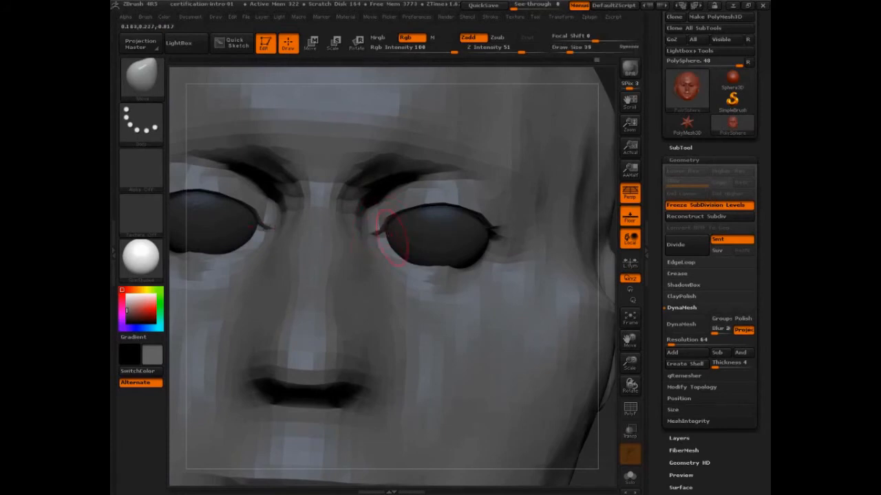
mouse_move(596, 447)
alt+mouse_down()
mouse_move(578, 405)
mouse_move(541, 405)
alt+mouse_up()
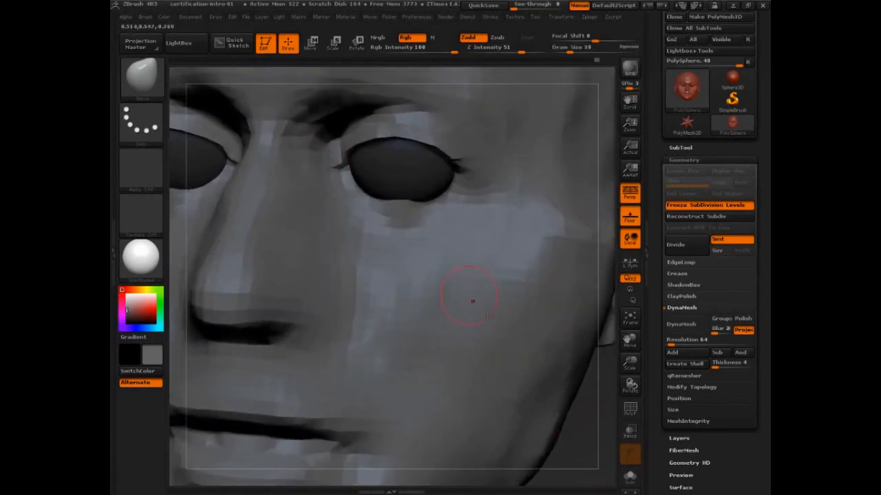
drag(344, 153, 350, 159)
- Adjust the eyelid edge around the eyeball in a close view and reduce the Draw Size to 8
drag(569, 397, 593, 400)
key(s)
mouse_move(404, 263)
mouse_down()
mouse_move(420, 263)
mouse_move(424, 237)
mouse_up()
key(s)
mouse_move(586, 375)
alt+mouse_down()
mouse_move(592, 421)
mouse_move(570, 151)
mouse_move(485, 187)
alt+mouse_up()
key(s)
drag(408, 212, 395, 210)
- Display the polygon wireframe and refine the upper eyelid's rim and outer corner from below and from the front
key(shift+f)
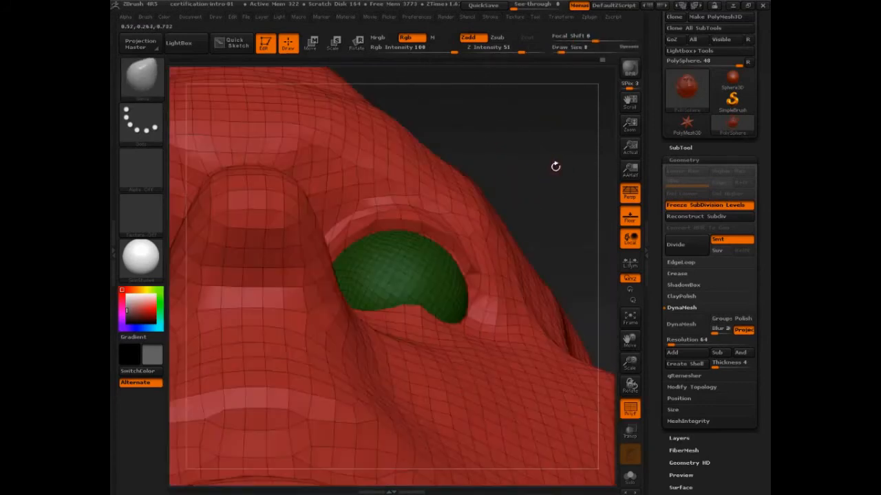
mouse_move(555, 166)
mouse_down()
mouse_move(560, 235)
mouse_move(375, 218)
mouse_up()
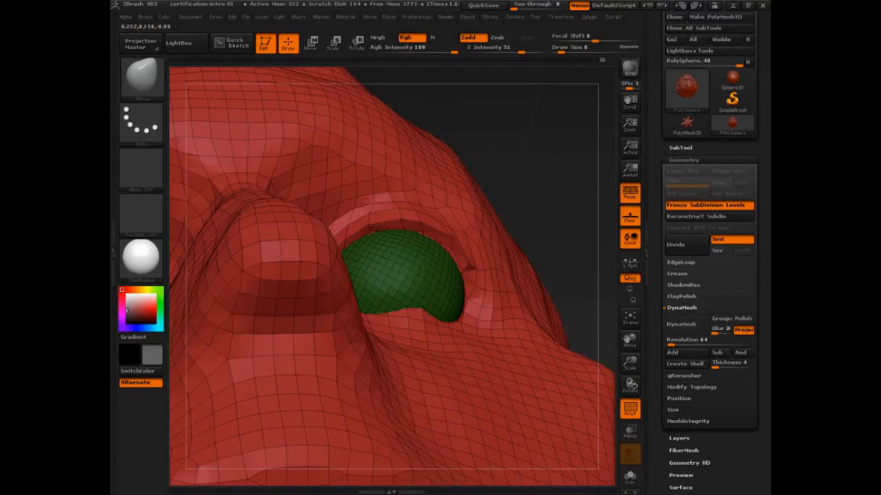
drag(540, 190, 543, 153)
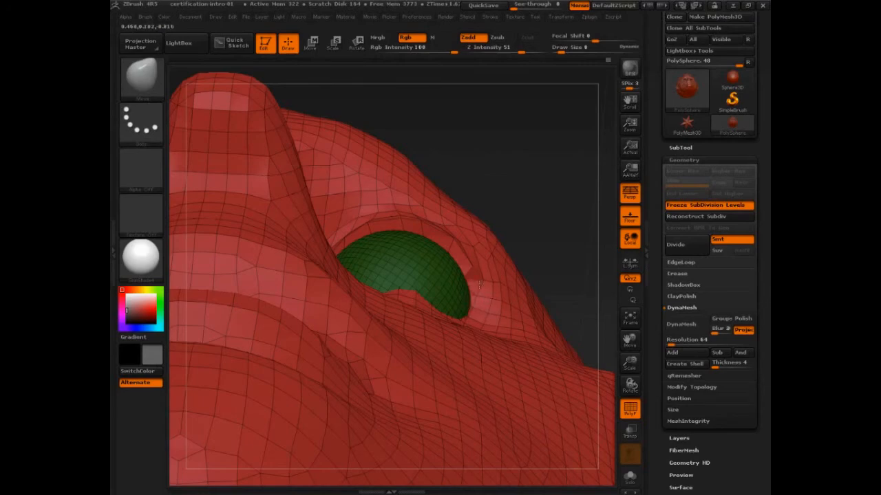
drag(529, 226, 537, 303)
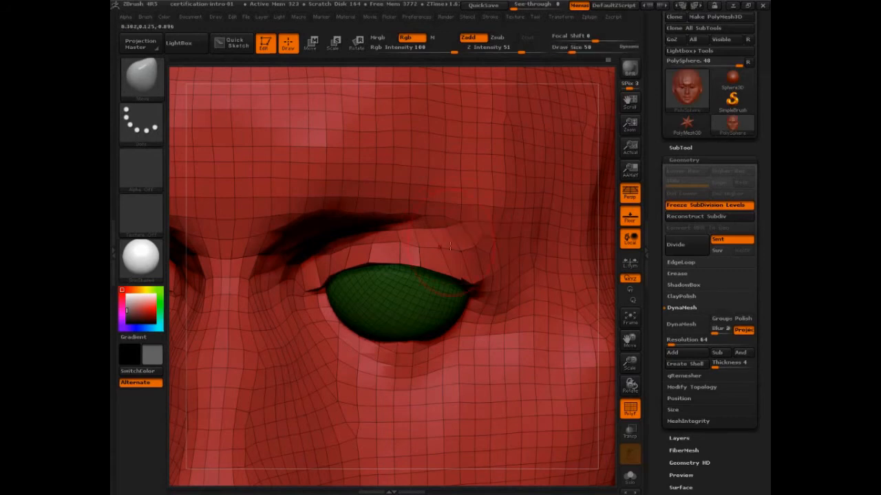
click(419, 249)
drag(611, 231, 396, 108)
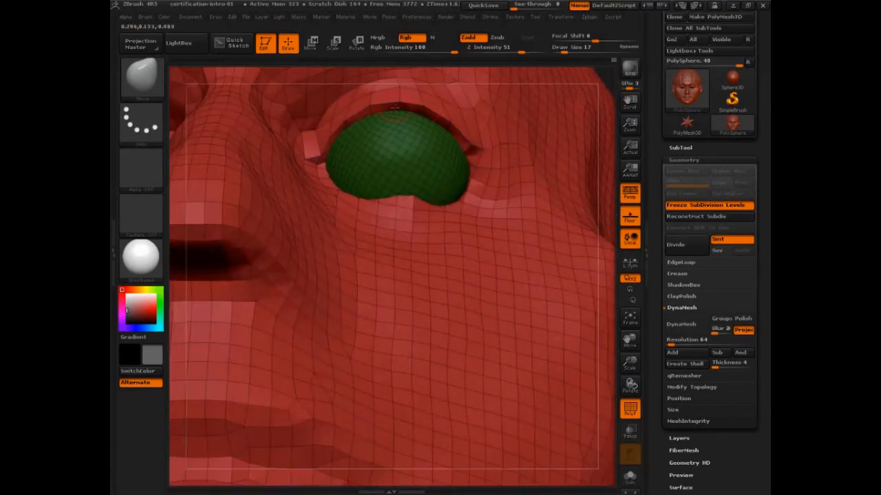
- Pull the outer eye corner back around the eyeball in profile with the Move brush at Draw Size 62, toggling the wireframe
key(f)
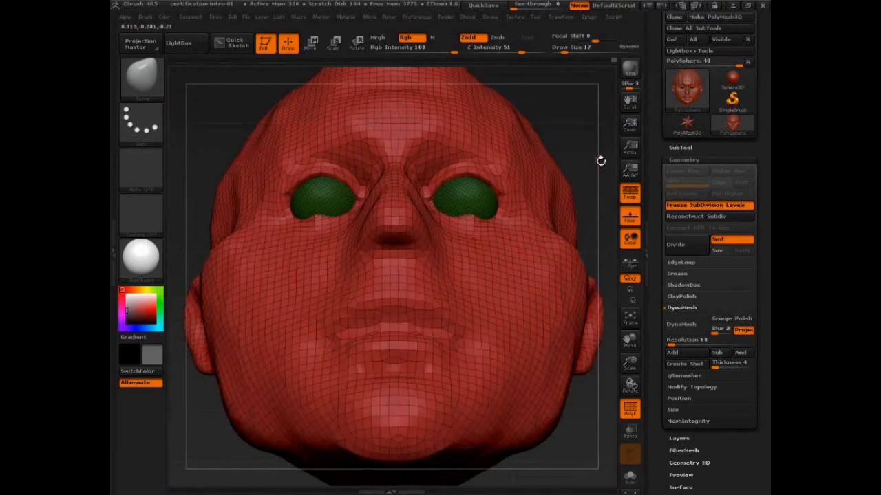
drag(599, 159, 570, 391)
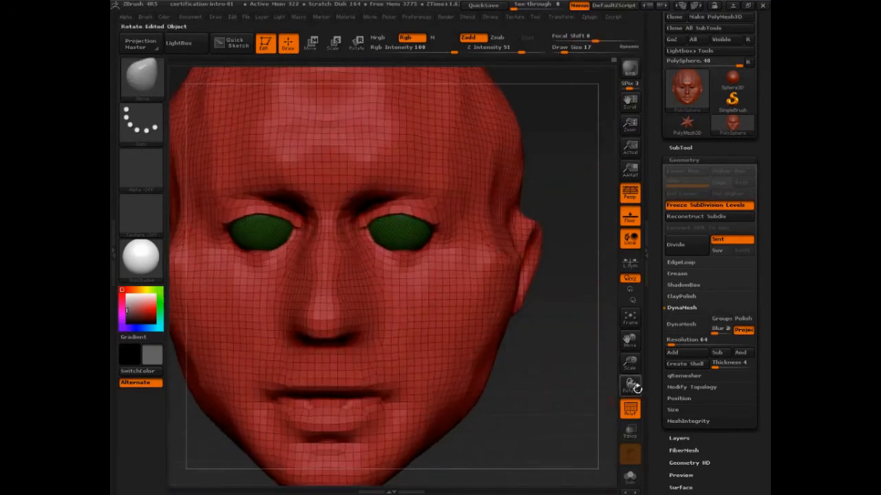
mouse_move(631, 362)
mouse_down()
mouse_move(630, 380)
mouse_move(630, 363)
mouse_move(550, 383)
mouse_move(580, 401)
mouse_move(454, 392)
mouse_up()
key(shift+f)
key(s)
drag(451, 246, 462, 246)
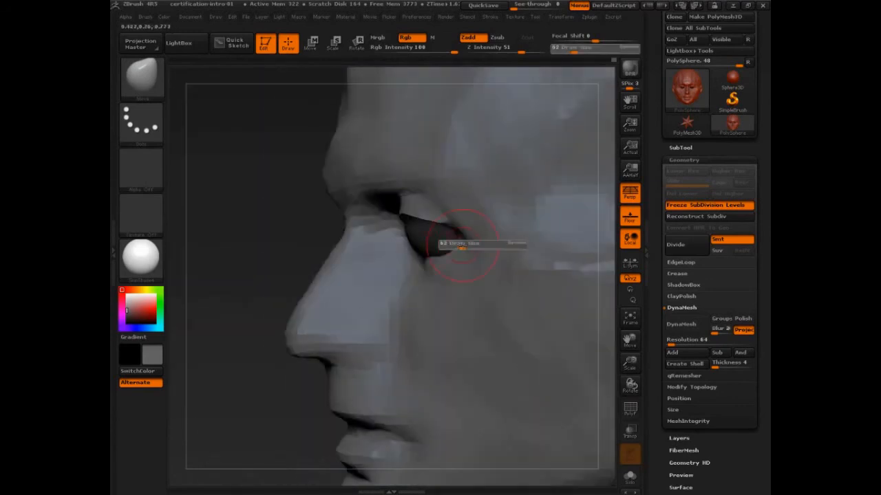
alt+drag(269, 241, 257, 259)
key(s)
mouse_move(473, 219)
mouse_down()
mouse_move(454, 219)
mouse_move(487, 220)
mouse_up()
key(shift+f)
key(s)
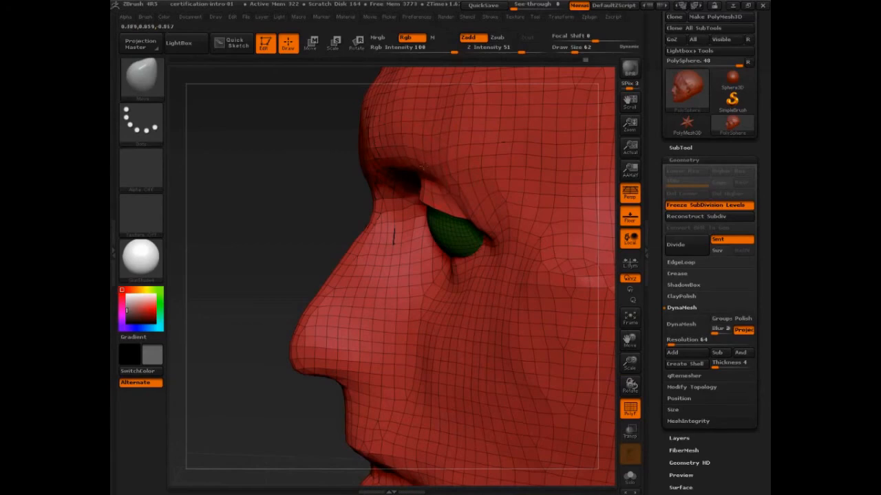
drag(240, 271, 438, 230)
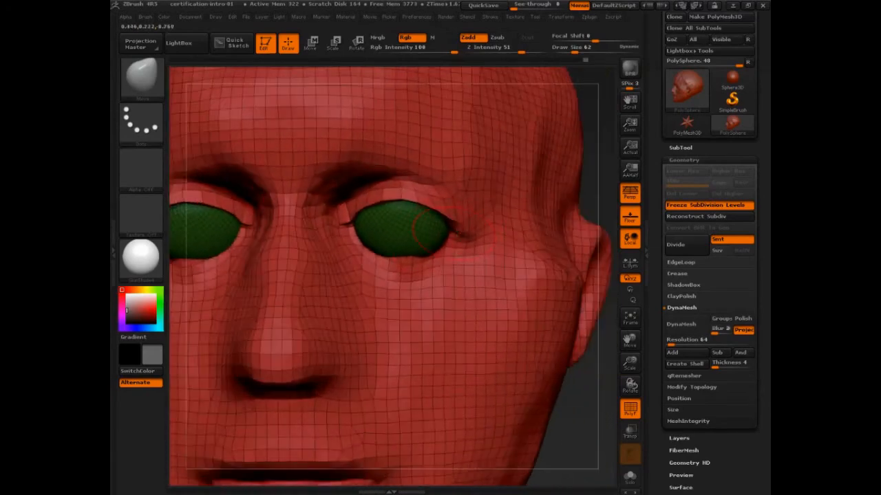
- Hide the wireframe and adjust the outer eye corners and upper lids from the front, reducing the Draw Size to 47
mouse_move(586, 409)
mouse_down()
mouse_move(582, 389)
mouse_move(560, 398)
mouse_move(550, 377)
mouse_move(558, 374)
mouse_move(552, 406)
mouse_up()
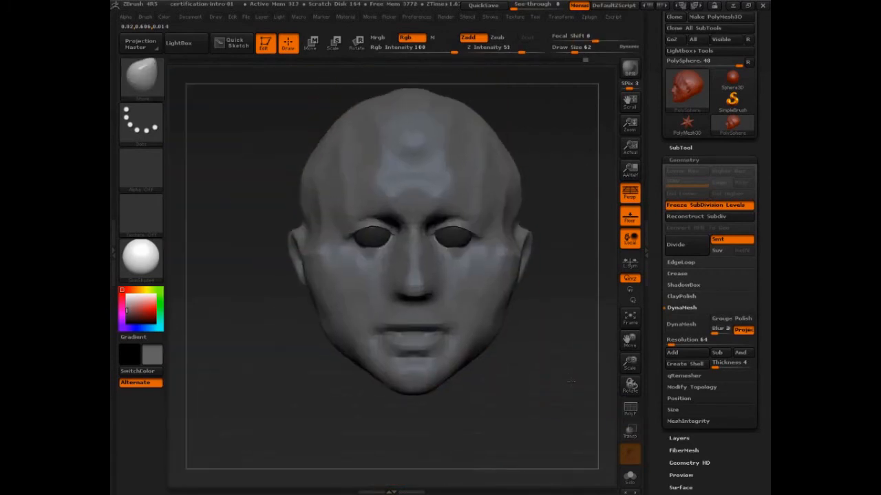
alt+drag(570, 413, 571, 358)
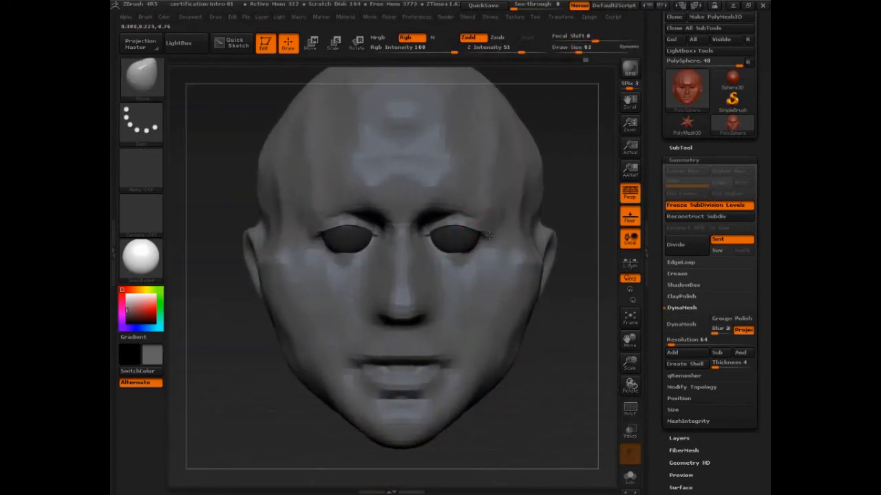
drag(430, 234, 471, 229)
key(bracketleft)
key(bracketleft)
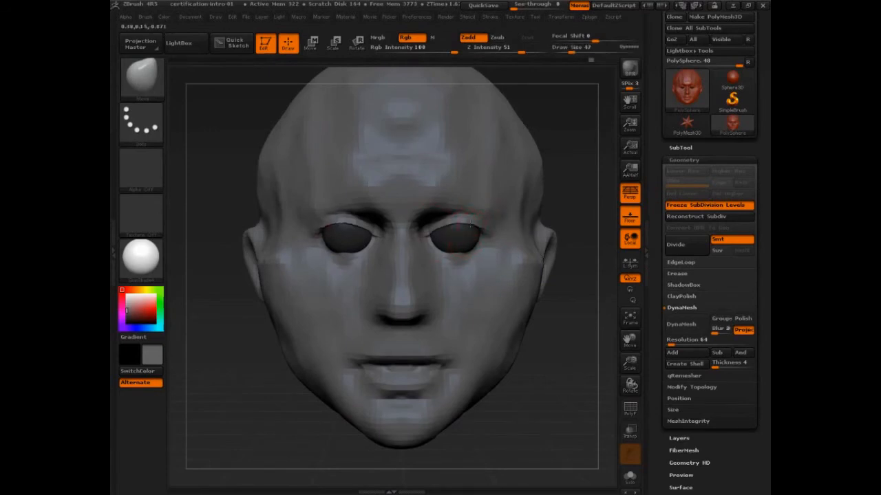
- Display the wireframe and lift the outer part of the lower eyelid over the eyeball at Draw Size 32
mouse_move(568, 337)
alt+mouse_down()
mouse_move(566, 394)
mouse_move(498, 310)
alt+mouse_up()
key(s)
drag(470, 223, 463, 223)
mouse_move(215, 419)
alt+mouse_down()
mouse_move(254, 401)
mouse_move(258, 424)
alt+mouse_up()
key(s)
mouse_move(497, 198)
mouse_down()
mouse_move(513, 200)
mouse_move(491, 204)
mouse_move(505, 208)
mouse_move(507, 222)
mouse_move(493, 217)
mouse_move(501, 203)
mouse_up()
key(s)
key(shift+f)
key(s)
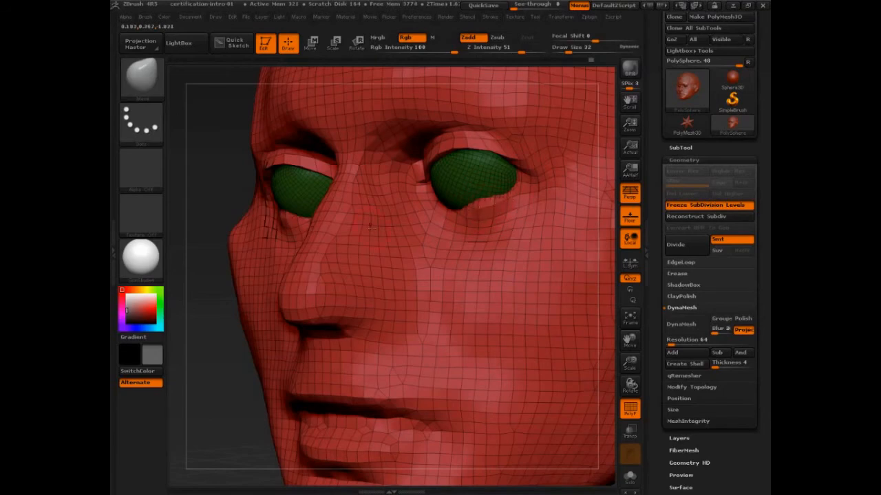
right_drag(369, 225, 552, 195)
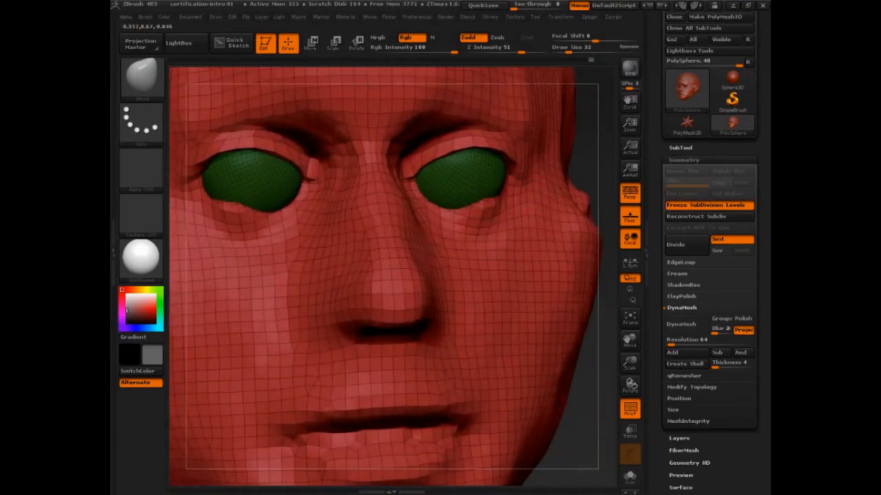
- Raise the inner part of the lower eyelid to even out its edge at Draw Size 37
mouse_move(458, 205)
mouse_down()
mouse_move(479, 205)
mouse_move(420, 194)
mouse_move(434, 195)
mouse_up()
key(s)
key(s)
click(430, 198)
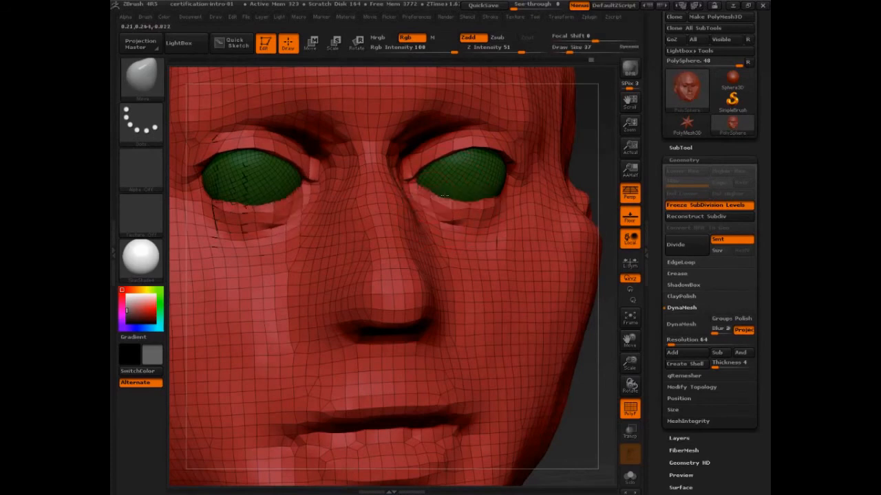
drag(599, 180, 582, 181)
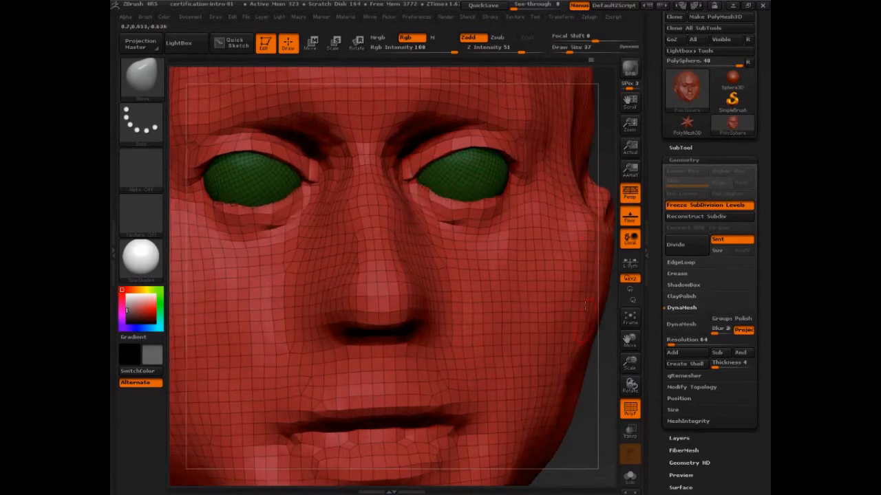
- Raise the lower eyelid evenly over the bottom of the eyeball with the Move brush at Draw Size 20
alt+drag(606, 441, 566, 417)
key(s)
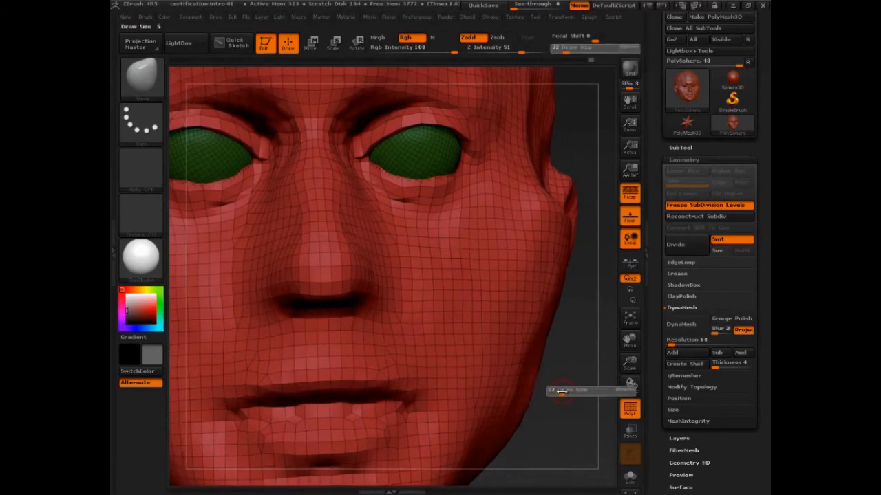
click(561, 392)
drag(598, 189, 598, 172)
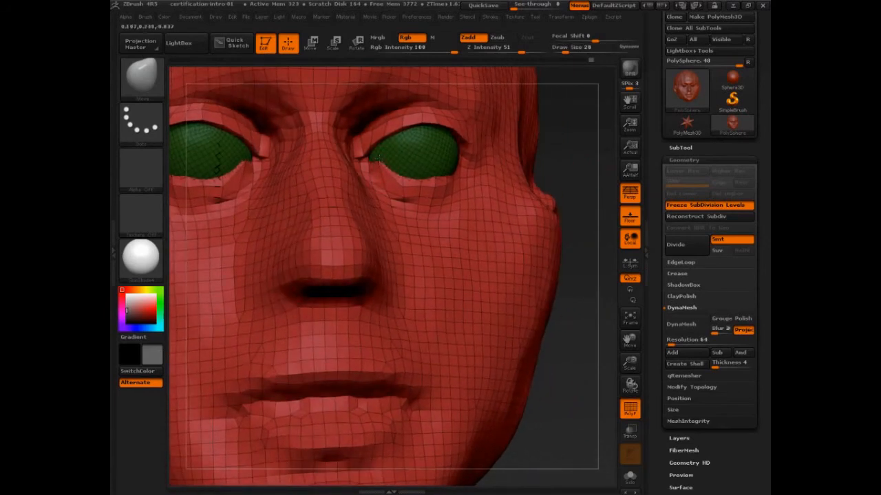
drag(400, 187, 401, 161)
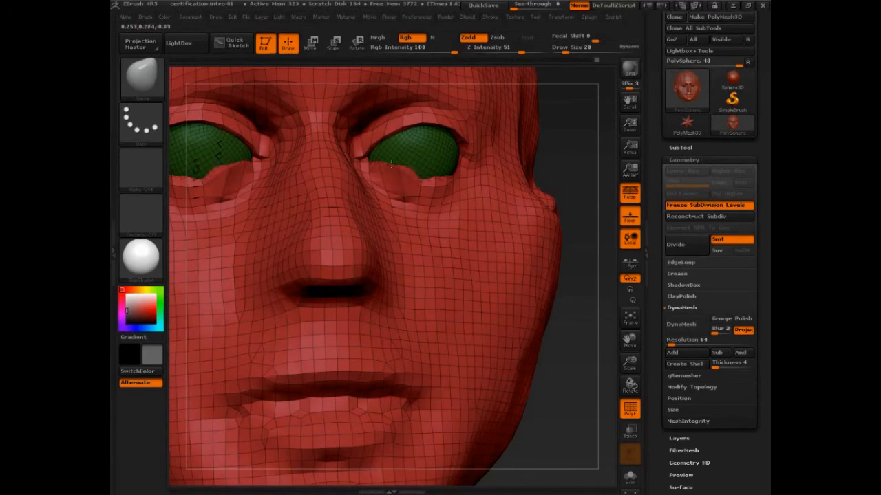
mouse_move(413, 184)
mouse_down()
mouse_move(421, 196)
mouse_move(461, 186)
mouse_move(419, 159)
mouse_move(442, 193)
mouse_move(455, 187)
mouse_move(440, 193)
mouse_move(447, 178)
mouse_move(438, 173)
mouse_up()
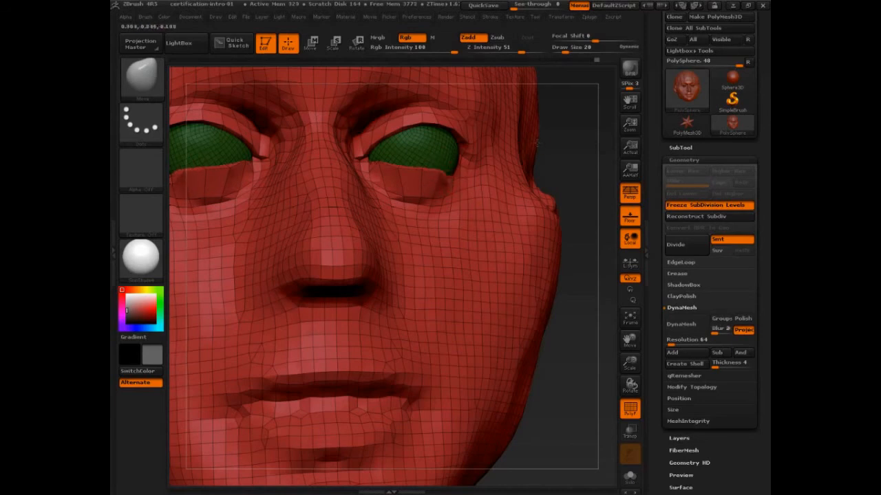
- Pull the outer end of the lower eyelid back towards the outer eye corner in a near-profile view
drag(581, 141, 475, 151)
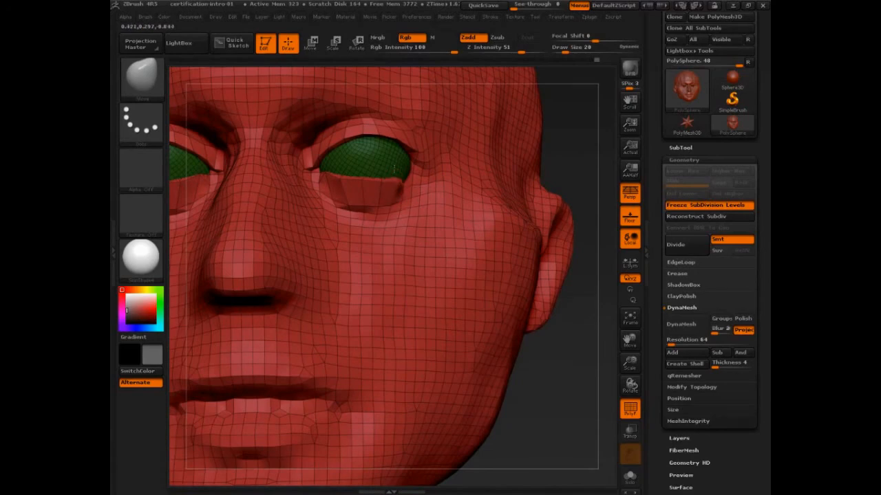
drag(571, 159, 482, 169)
key(s)
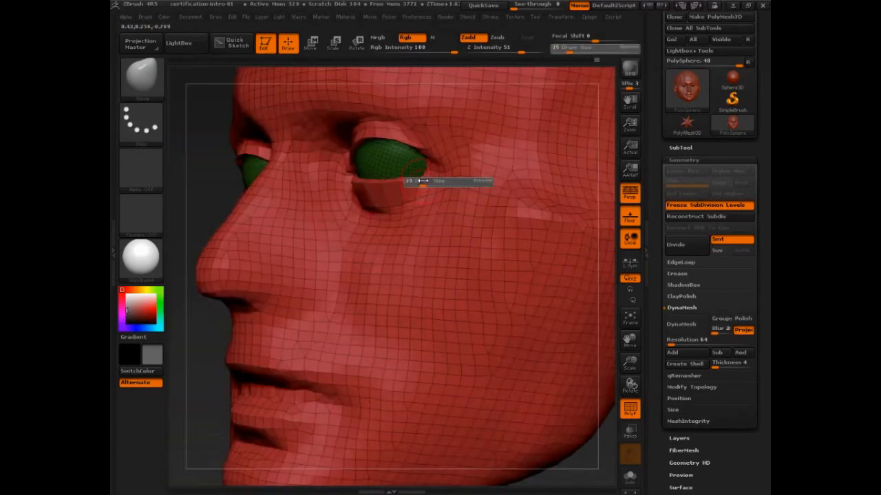
click(420, 185)
drag(416, 188, 425, 185)
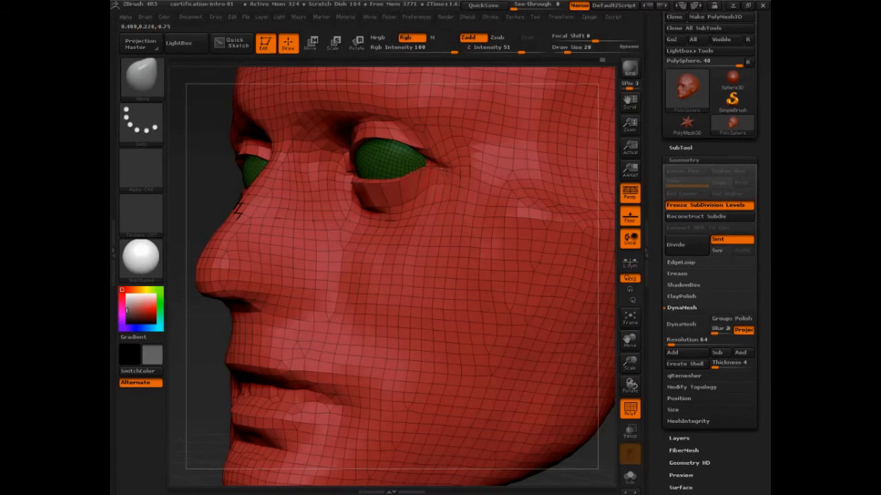
key(s)
drag(410, 178, 413, 177)
- Shape the inner eye corner where the lids meet, reducing the Draw Size from 26 to 15
drag(207, 360, 419, 313)
alt+drag(587, 374, 560, 395)
key(s)
drag(557, 396, 580, 406)
key(s)
drag(332, 189, 328, 189)
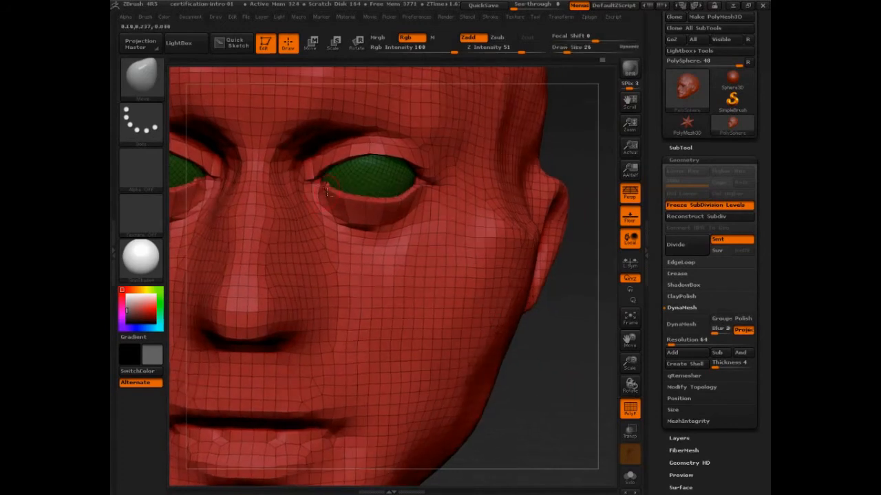
key(s)
drag(320, 195, 314, 194)
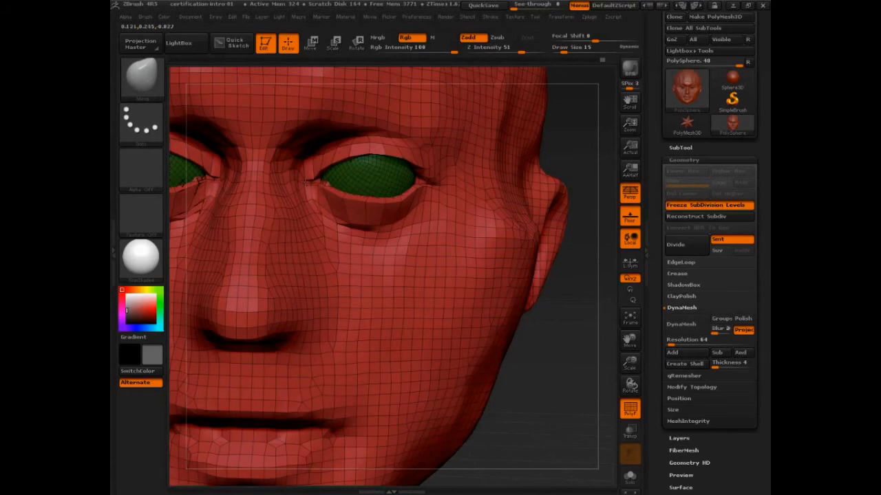
key(s)
drag(314, 196, 328, 184)
- Curve the lower eyelid rim around the eyeball from a high angle at Draw Size 47
drag(542, 154, 551, 233)
key(s)
drag(326, 199, 332, 199)
mouse_move(561, 296)
mouse_down()
mouse_move(565, 343)
mouse_move(555, 340)
mouse_up()
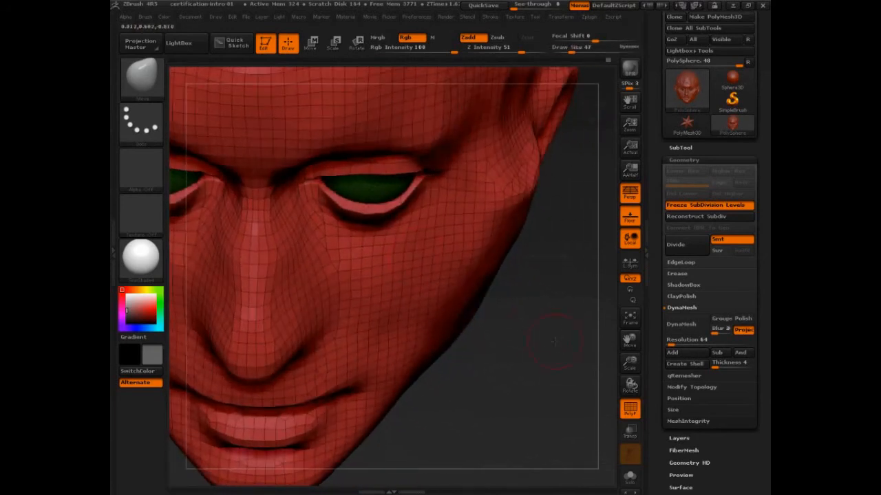
mouse_move(342, 206)
mouse_down()
mouse_move(380, 210)
mouse_move(407, 200)
mouse_up()
- Refine the lower eyelid's curve from above at Draw Size 42 and adjust the upper lid's edge at Draw Size 20
drag(533, 238, 530, 207)
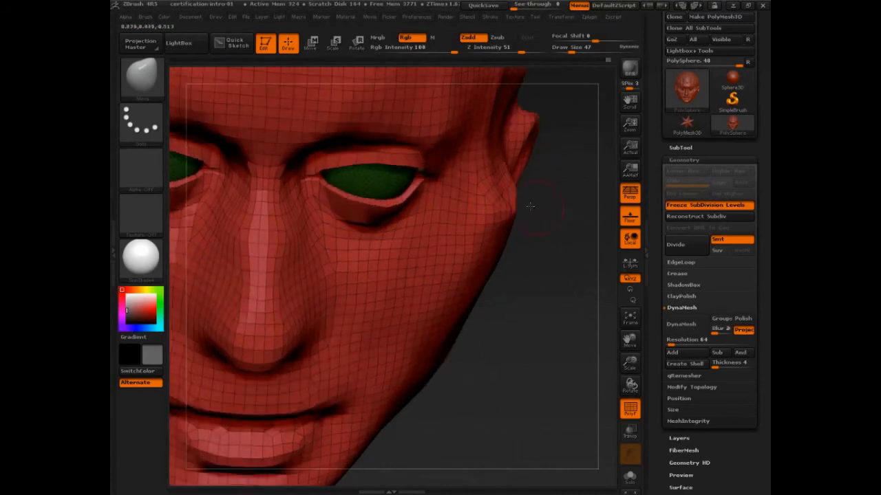
key(s)
drag(420, 184, 417, 185)
drag(543, 297, 560, 285)
drag(376, 211, 375, 204)
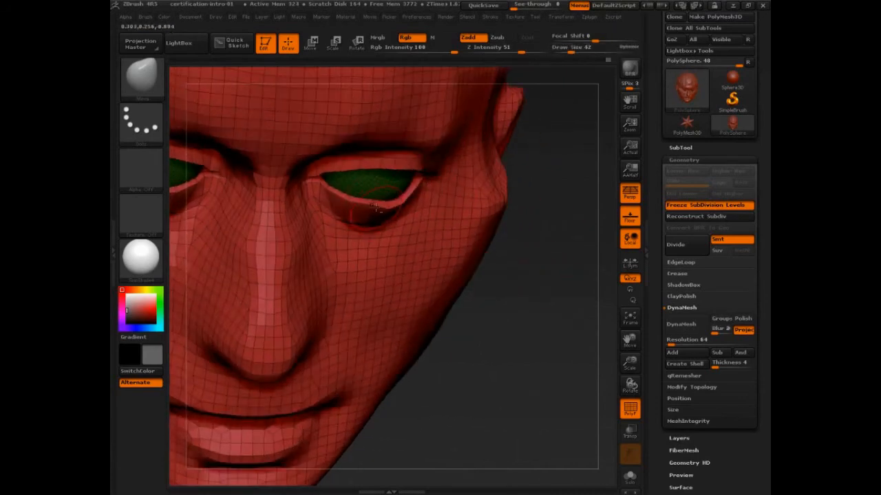
drag(532, 234, 529, 272)
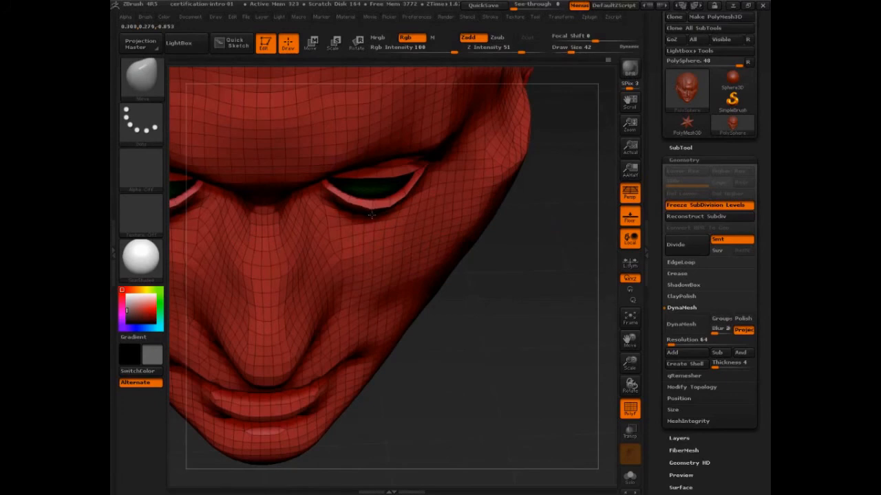
drag(371, 214, 350, 205)
drag(561, 275, 526, 296)
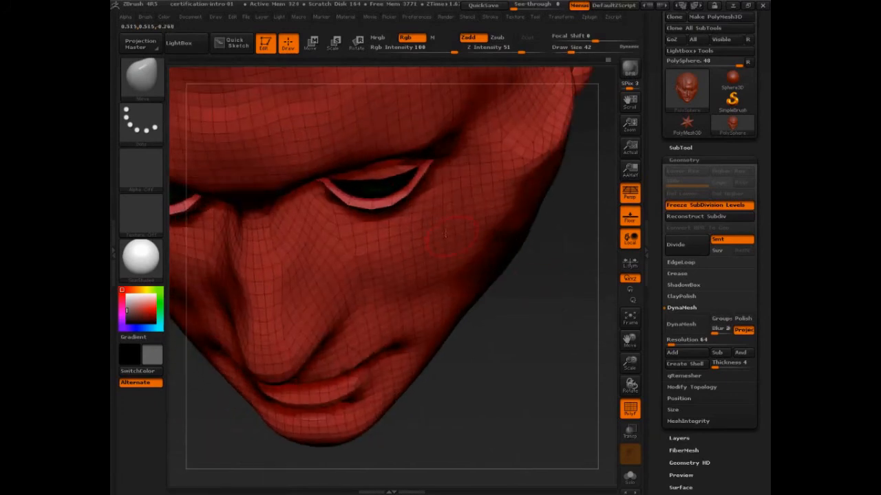
key(s)
drag(365, 180, 358, 180)
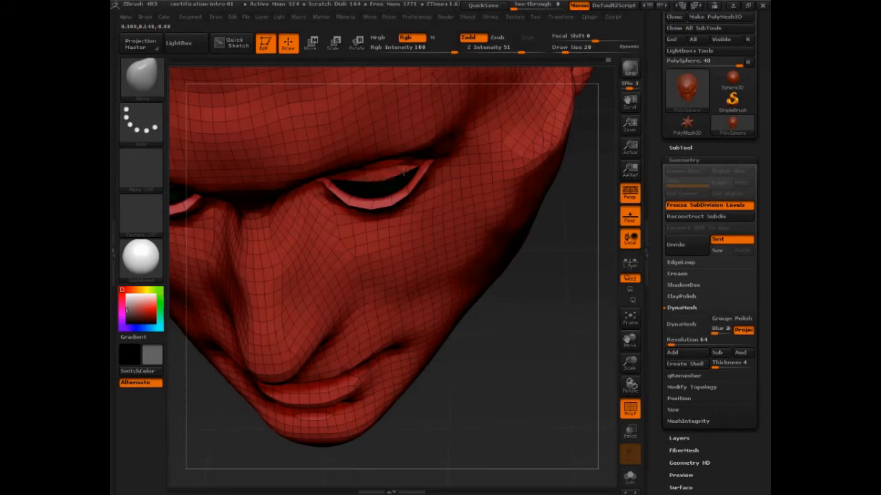
- Tighten the outer eye corner where the upper and lower lids meet, starting at Draw Size 19 and reducing the brush further
drag(535, 309, 500, 292)
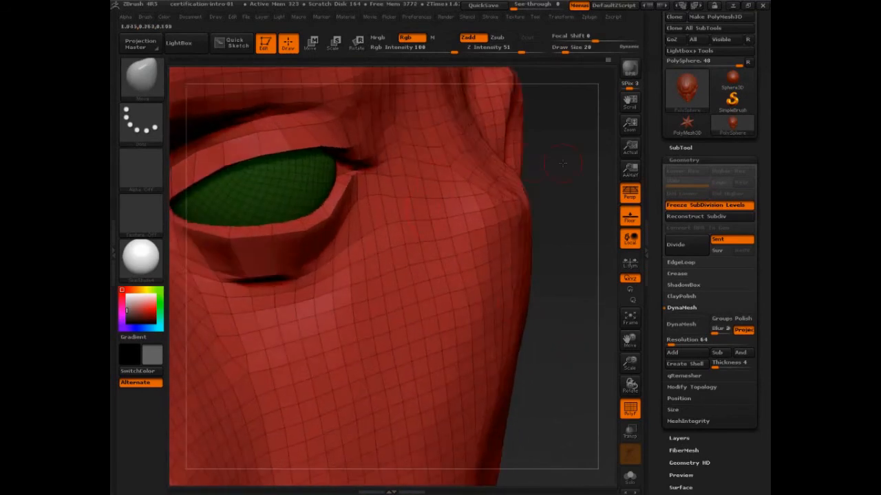
drag(563, 163, 571, 164)
key(s)
click(354, 180)
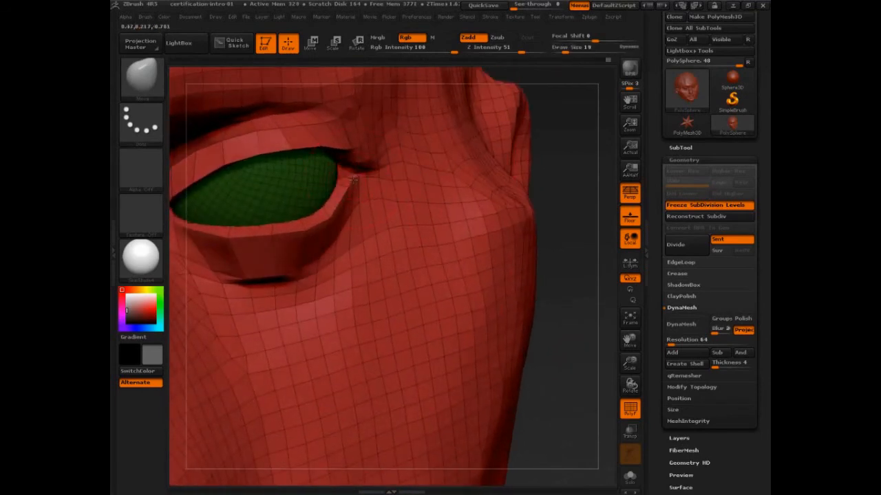
drag(575, 154, 509, 157)
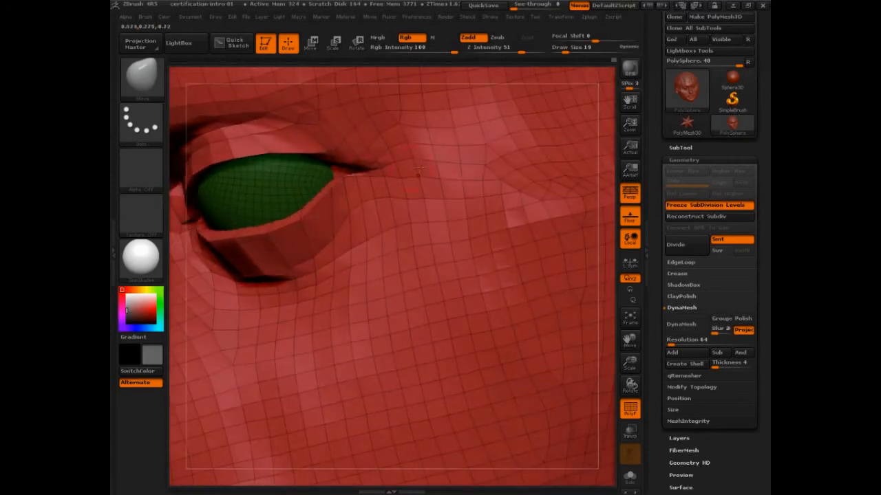
key(s)
click(334, 157)
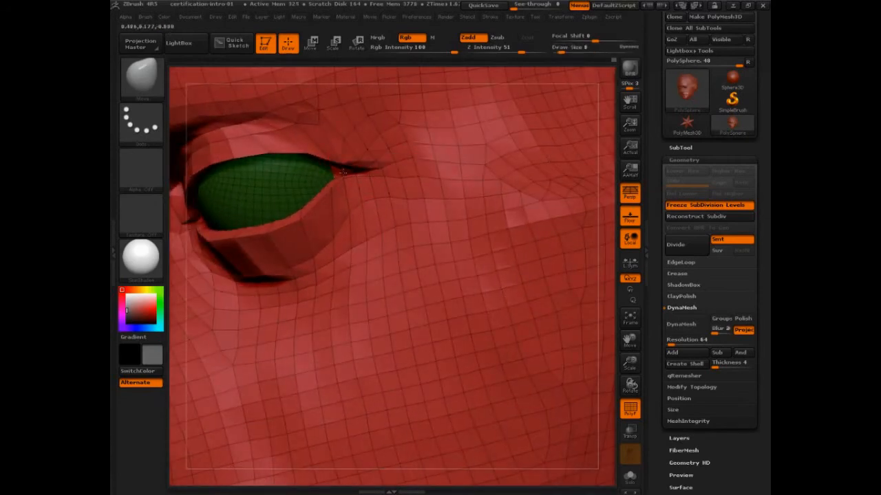
key(s)
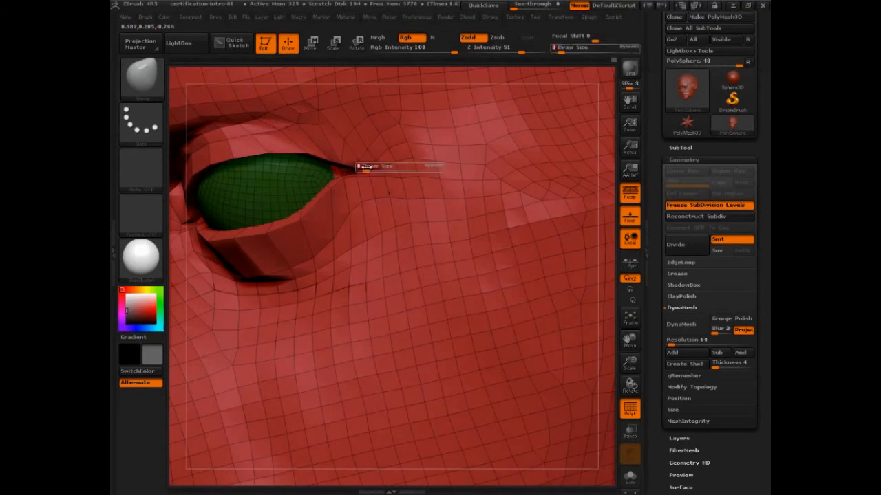
click(369, 168)
alt+drag(603, 115, 601, 107)
key(ctrl+shift)
mouse_move(484, 78)
mouse_down()
mouse_move(594, 85)
mouse_move(609, 123)
mouse_move(603, 289)
mouse_move(614, 474)
mouse_move(194, 479)
mouse_move(176, 380)
mouse_move(182, 153)
mouse_up()
mouse_move(639, 323)
mouse_down()
mouse_move(651, 341)
mouse_move(611, 339)
mouse_up()
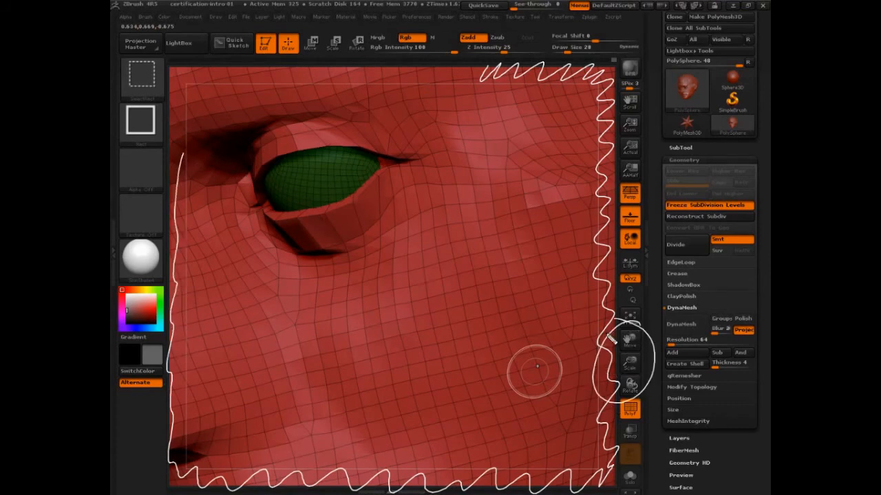
key(Escape)
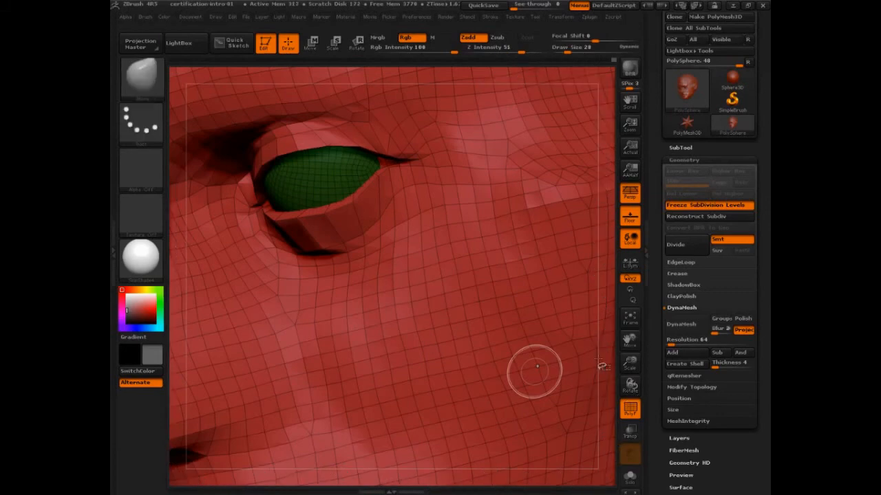
drag(608, 356, 610, 361)
- Hide the wireframe, set the Draw Size to 56 and mask the eyebrow and upper eyelid areas
alt+drag(606, 245, 419, 86)
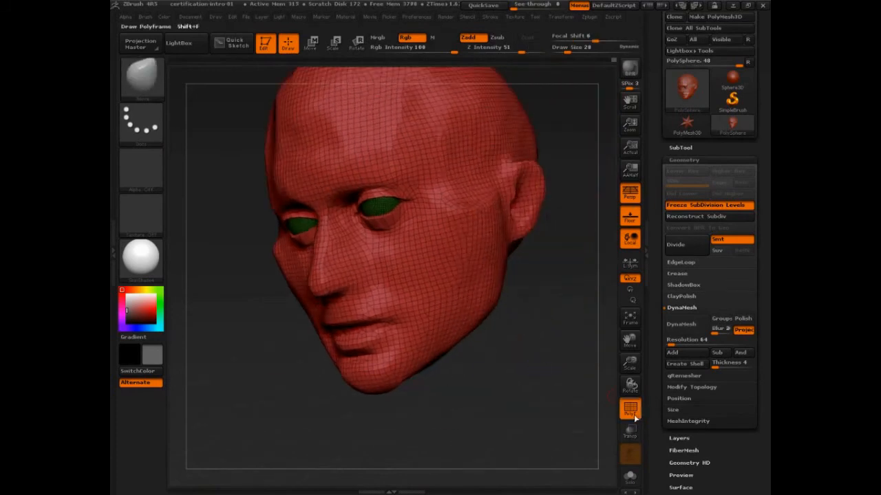
click(633, 414)
shift+drag(586, 396, 452, 251)
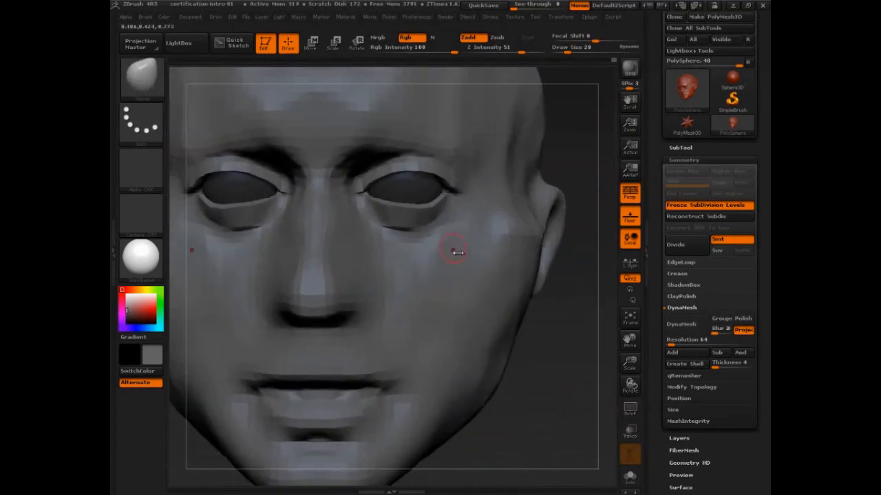
key(s)
click(432, 204)
drag(583, 185, 572, 157)
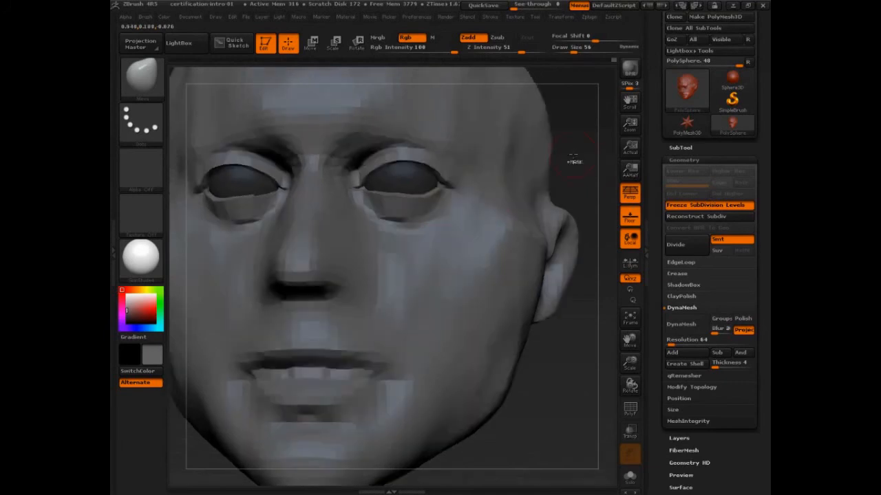
mouse_move(462, 187)
ctrl+mouse_down()
mouse_move(420, 153)
mouse_move(374, 157)
mouse_move(441, 117)
mouse_move(472, 134)
ctrl+mouse_up()
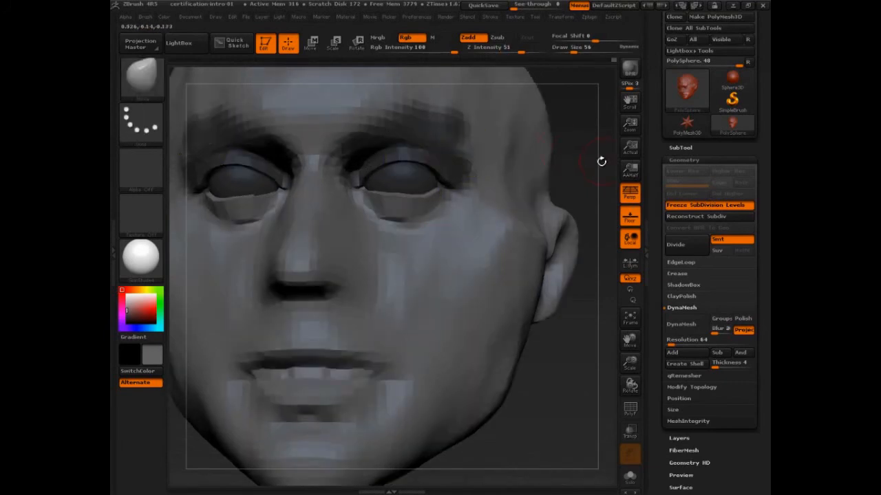
- Reshape the lower eyelids below the masked area, enlarging the Move brush to Draw Size 89
drag(601, 160, 596, 181)
key(s)
click(436, 204)
drag(583, 313, 559, 318)
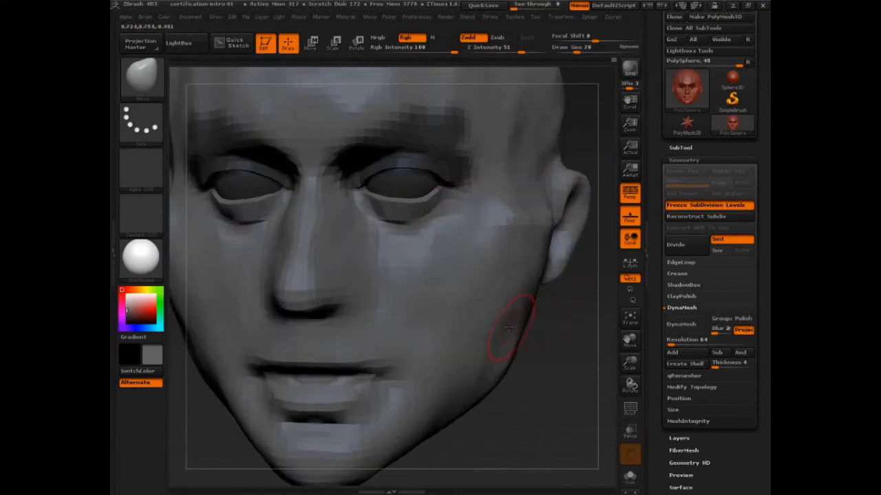
drag(569, 385, 565, 380)
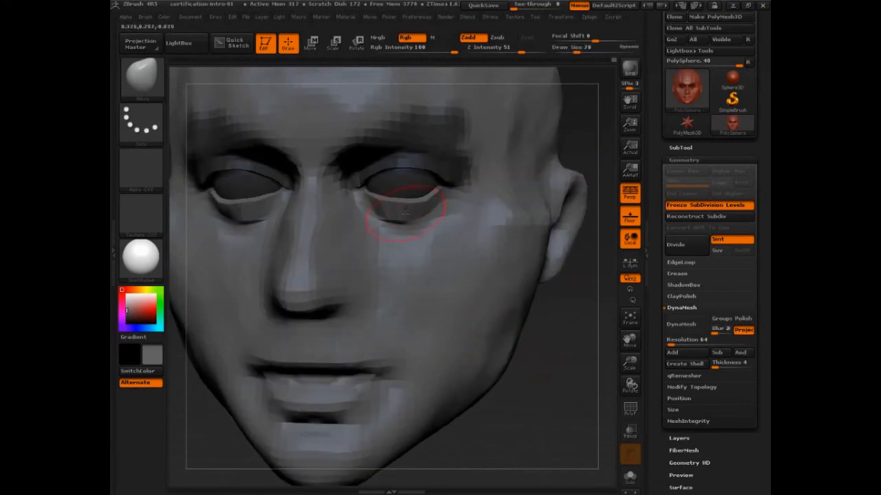
key(bracketright)
drag(416, 208, 389, 198)
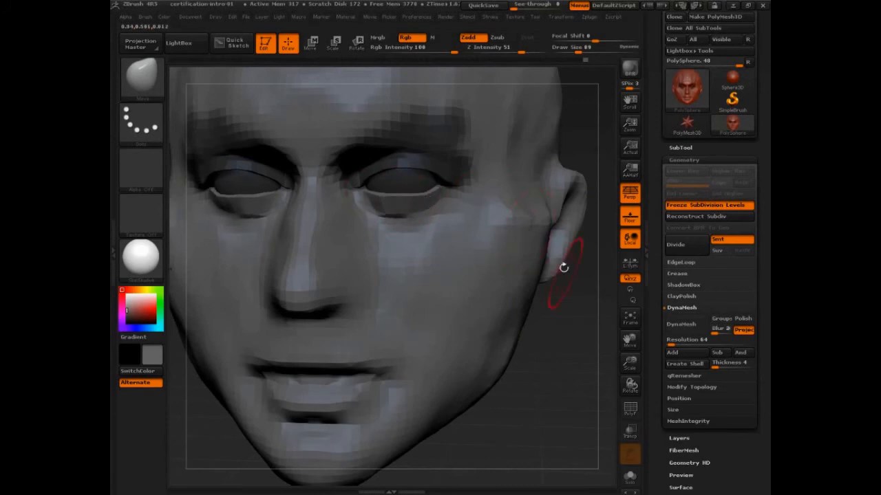
- Even out the lower eyelid's curvature and outer end from above and the front, checking the shape in profile
drag(563, 267, 578, 392)
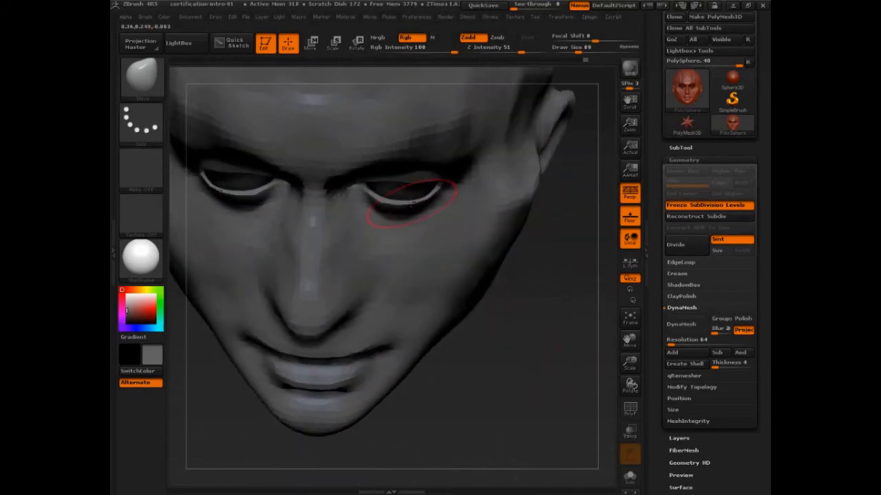
drag(436, 194, 397, 200)
drag(551, 334, 533, 278)
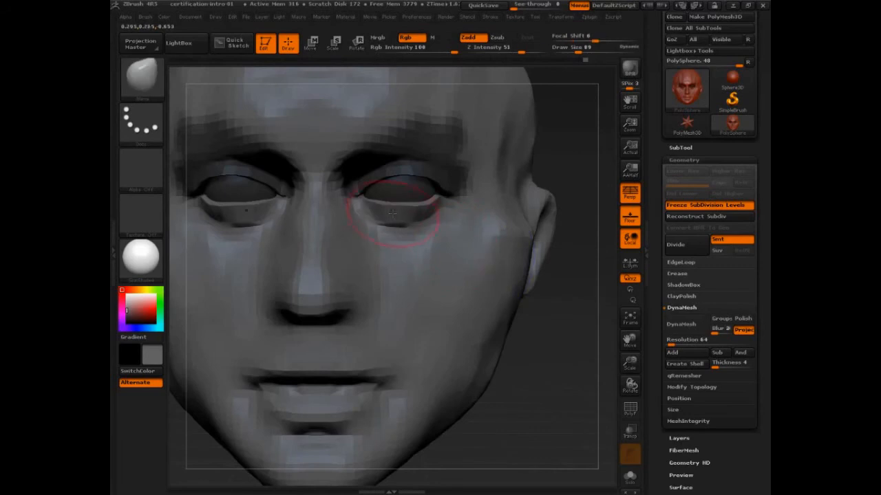
drag(420, 220, 435, 205)
drag(566, 387, 213, 399)
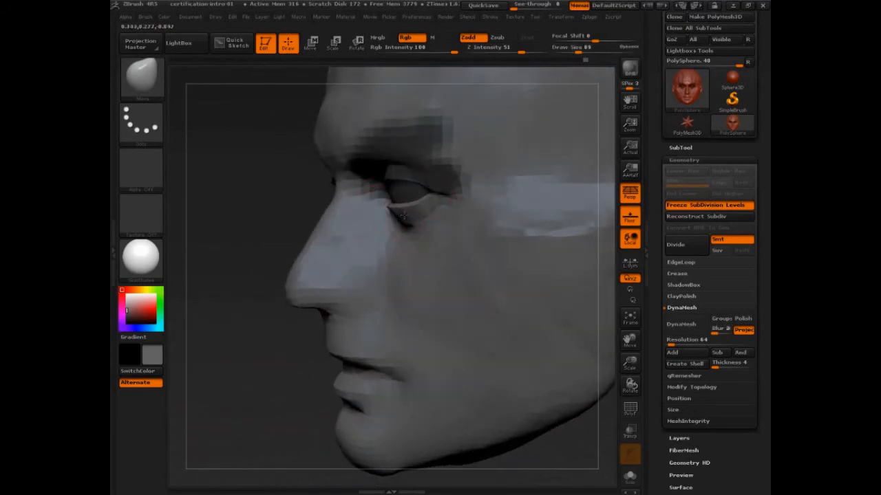
drag(341, 242, 549, 338)
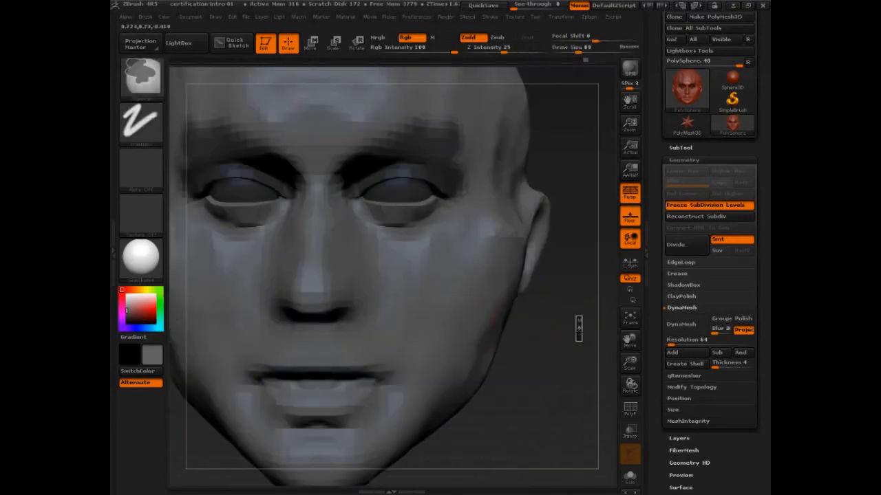
- Build up the outer brow ridges from a low viewpoint with the ClayBuildup brush at Draw Size 68
mouse_move(576, 365)
mouse_down()
mouse_move(568, 243)
mouse_move(576, 255)
mouse_move(551, 234)
mouse_up()
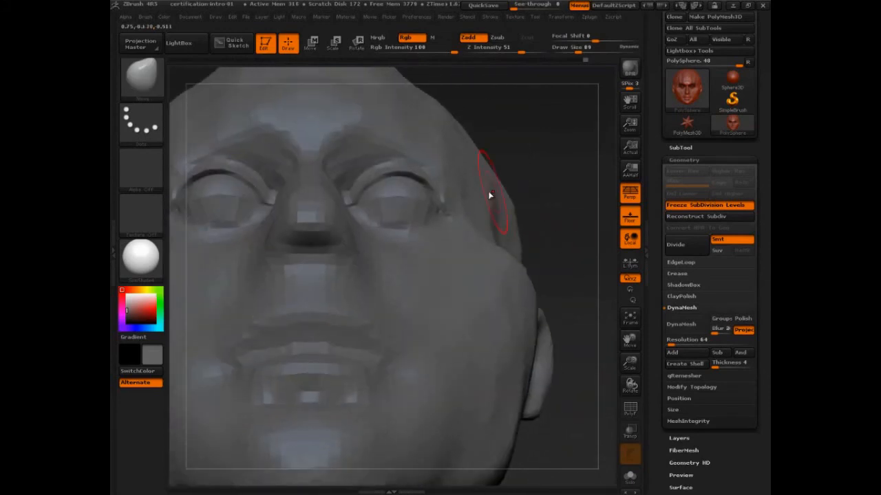
key(b)
click(253, 138)
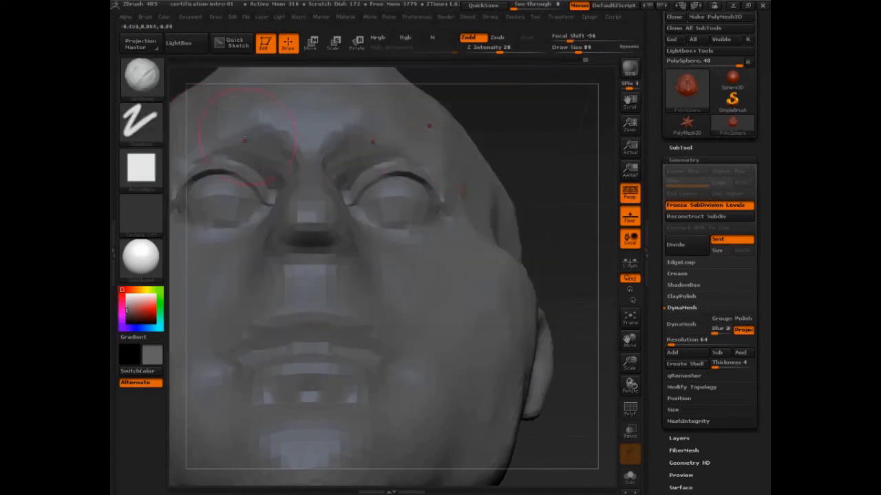
key(s)
click(454, 149)
drag(491, 150, 434, 149)
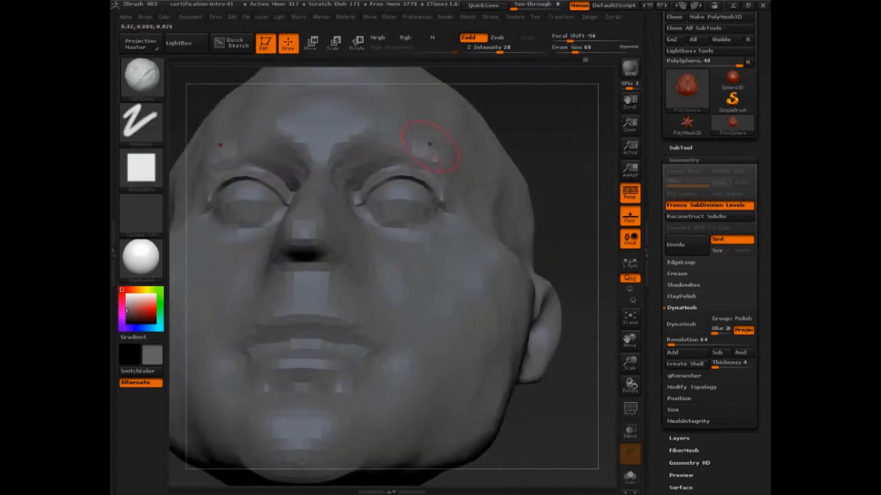
drag(572, 140, 444, 204)
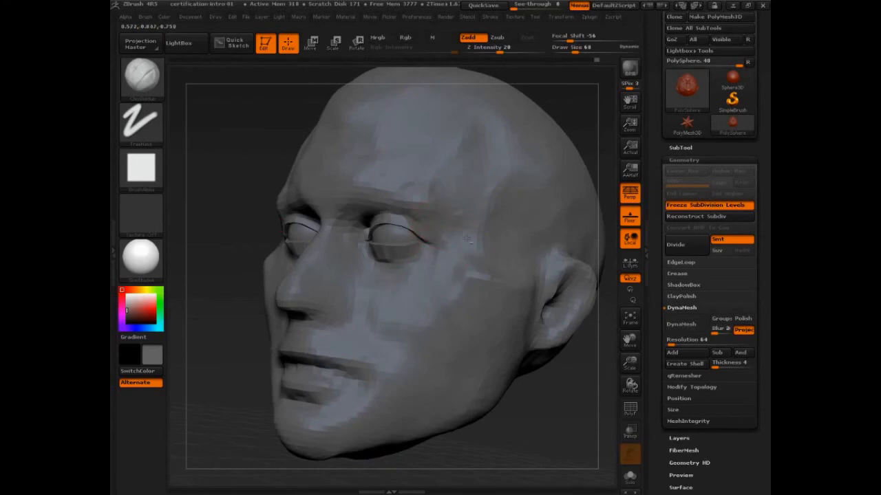
- Add volume around the outer brow and cheekbone, enlarging the ClayBuildup brush to Draw Size 105
drag(284, 304, 207, 358)
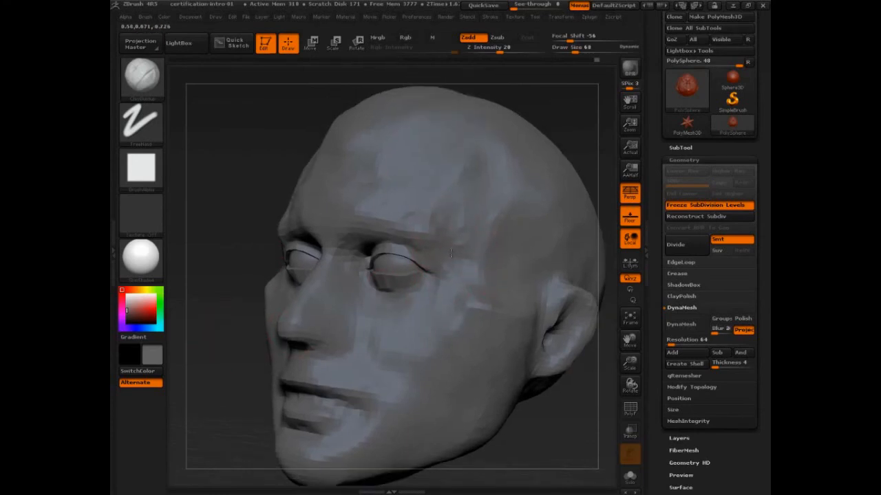
drag(213, 393, 215, 408)
mouse_move(456, 314)
mouse_down()
mouse_move(472, 291)
mouse_move(460, 324)
mouse_up()
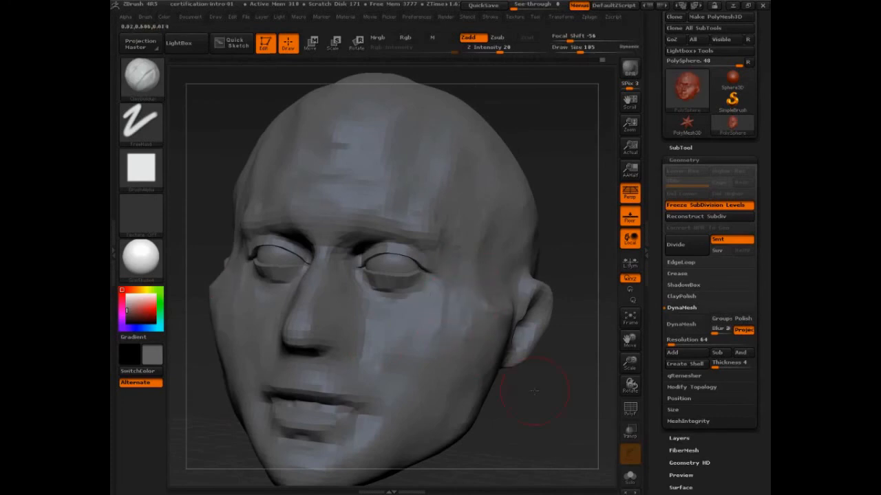
drag(534, 390, 470, 319)
drag(539, 394, 519, 403)
- Fill in the area beneath the lower eyelids with the ClayBuildup brush at Draw Size 72
key(b)
key(c)
key(b)
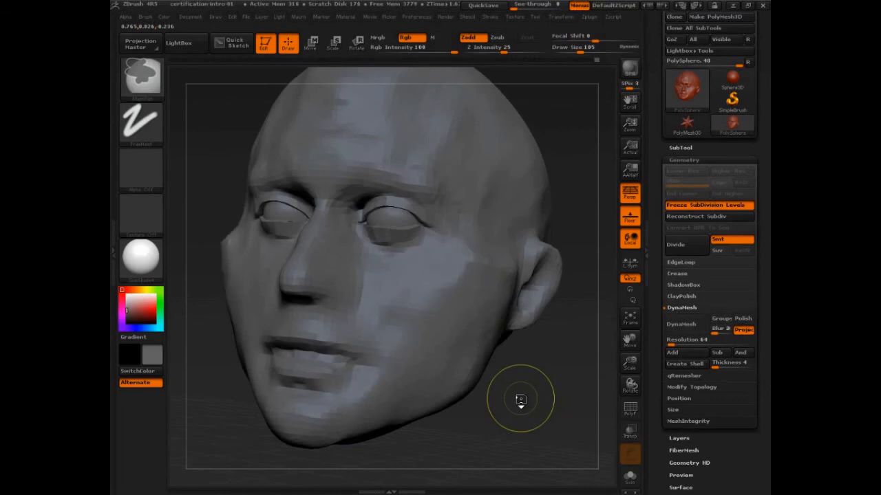
key(shift)
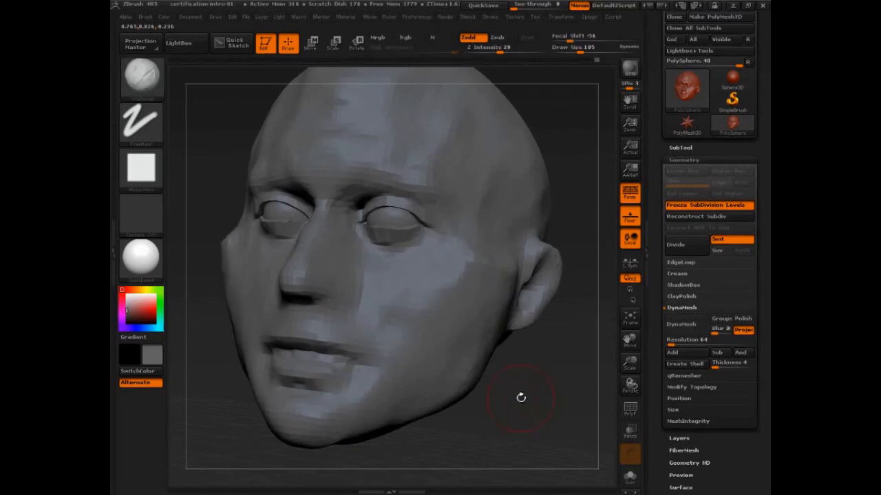
mouse_move(521, 398)
mouse_down()
mouse_move(577, 400)
mouse_move(560, 399)
mouse_move(583, 409)
mouse_move(548, 411)
mouse_move(536, 392)
mouse_up()
key(s)
drag(383, 244, 376, 243)
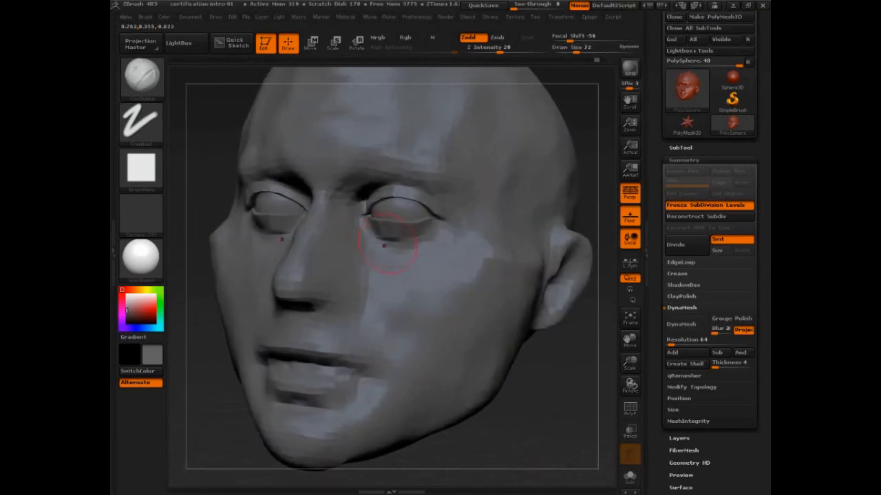
- Check the eye area from the front and reduce the ClayBuildup brush to Draw Size 26
drag(515, 365, 568, 375)
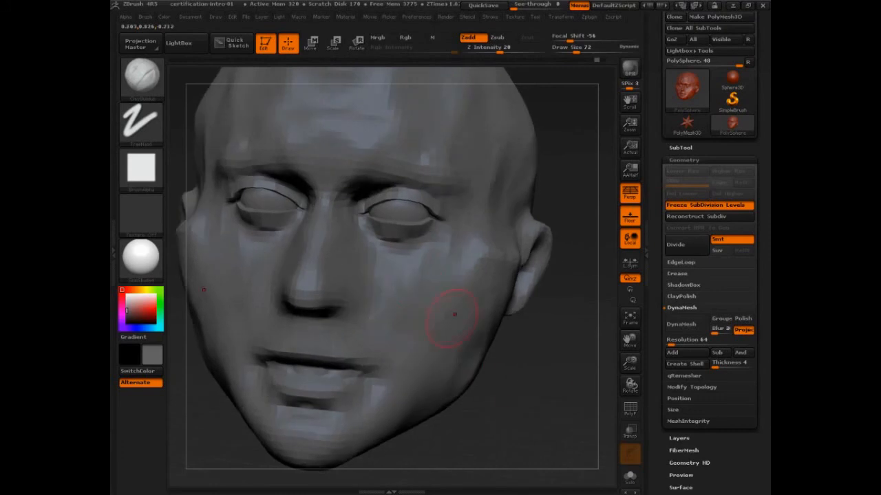
mouse_move(508, 323)
mouse_down()
mouse_move(565, 374)
mouse_move(542, 382)
mouse_move(522, 328)
mouse_move(497, 314)
mouse_move(527, 307)
mouse_move(574, 348)
mouse_move(549, 326)
mouse_move(546, 359)
mouse_move(568, 385)
mouse_move(557, 402)
mouse_up()
key(s)
key(s)
drag(492, 308, 488, 311)
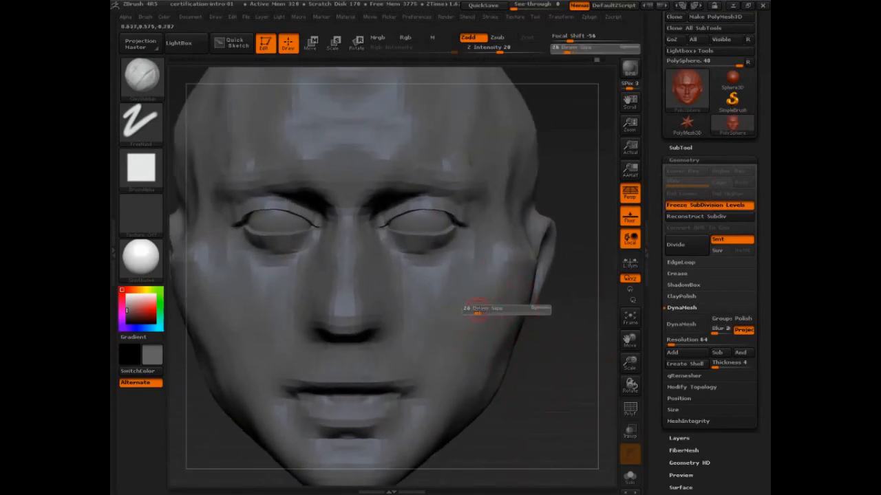
mouse_move(543, 371)
mouse_down()
mouse_move(544, 403)
mouse_move(555, 387)
mouse_up()
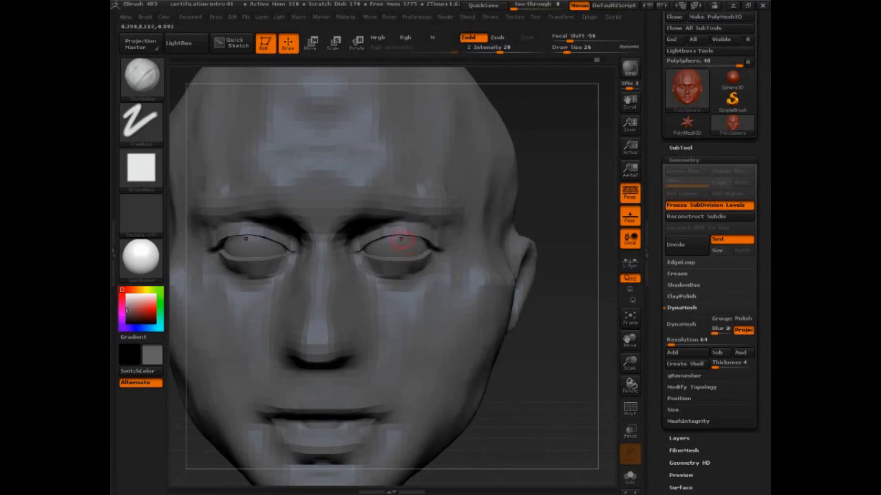
- Try to pull the eyes outward and down with the Move brush at Draw Size 86
key(s)
drag(405, 239, 416, 239)
drag(441, 145, 419, 207)
key(shift)
key(shift)
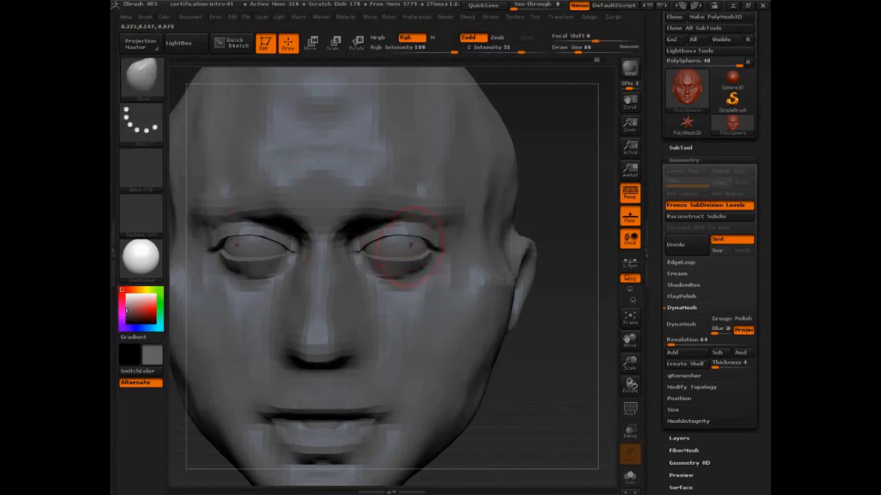
mouse_move(407, 247)
mouse_down()
mouse_move(517, 231)
mouse_move(434, 276)
mouse_move(474, 293)
mouse_up()
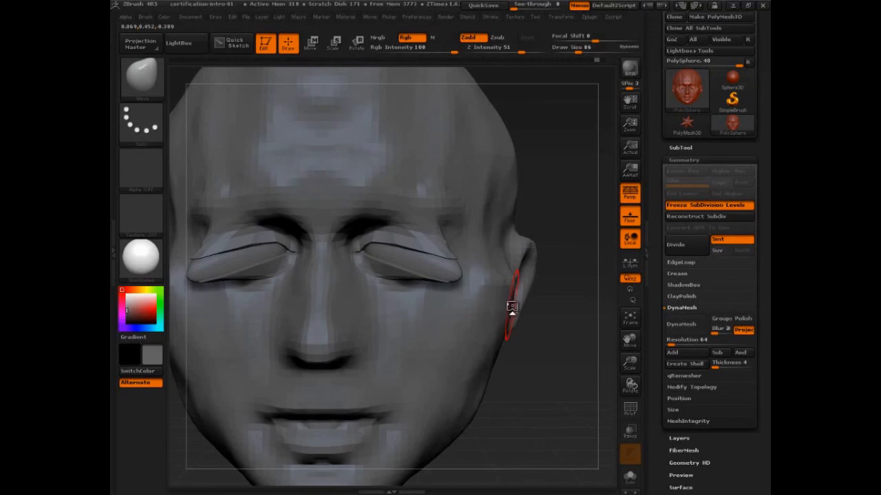
key(ctrl+z)
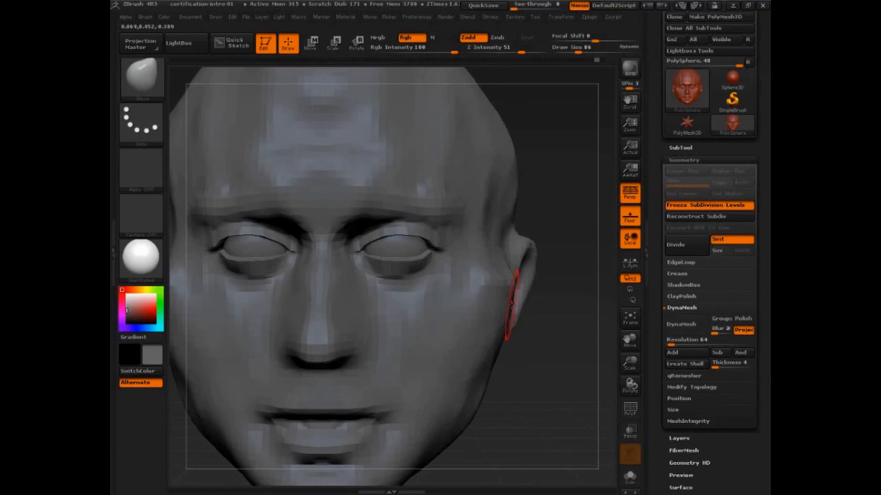
- Mask the head but not the eyeballs with a topological Transpose mask, and reverse the masking so only the eyeballs are protected
drag(573, 404, 550, 406)
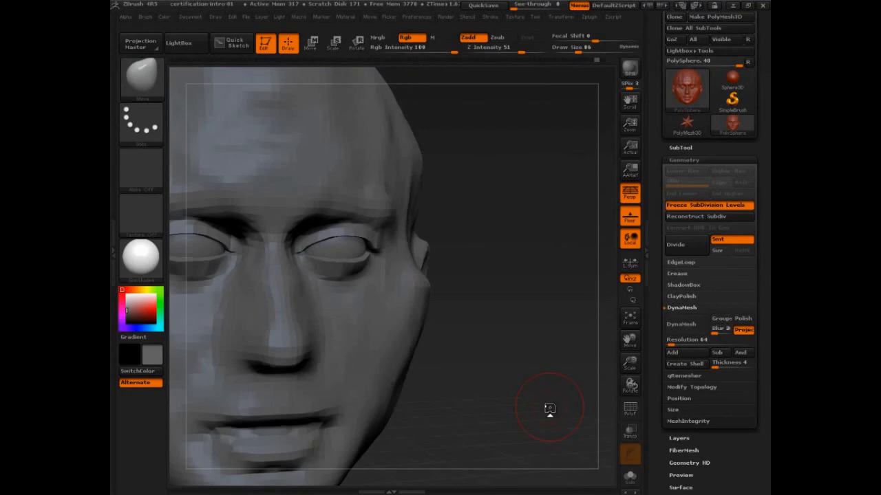
drag(530, 327, 527, 321)
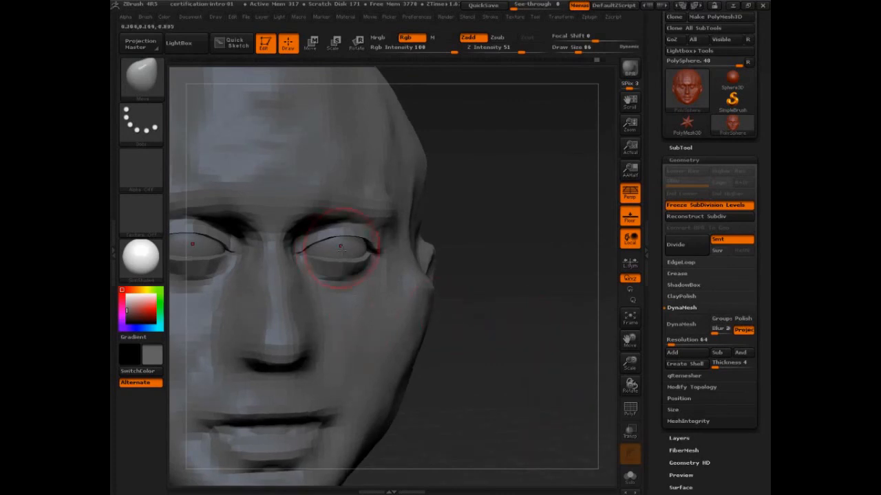
key(w)
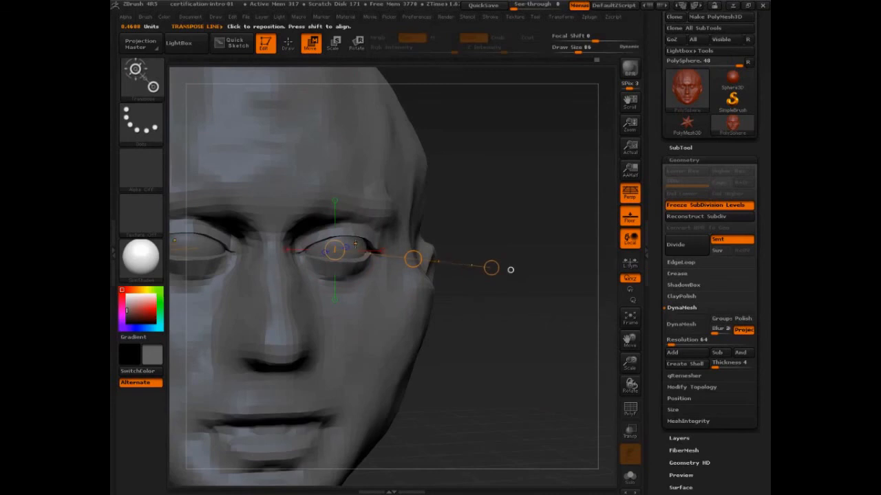
ctrl+drag(355, 245, 401, 165)
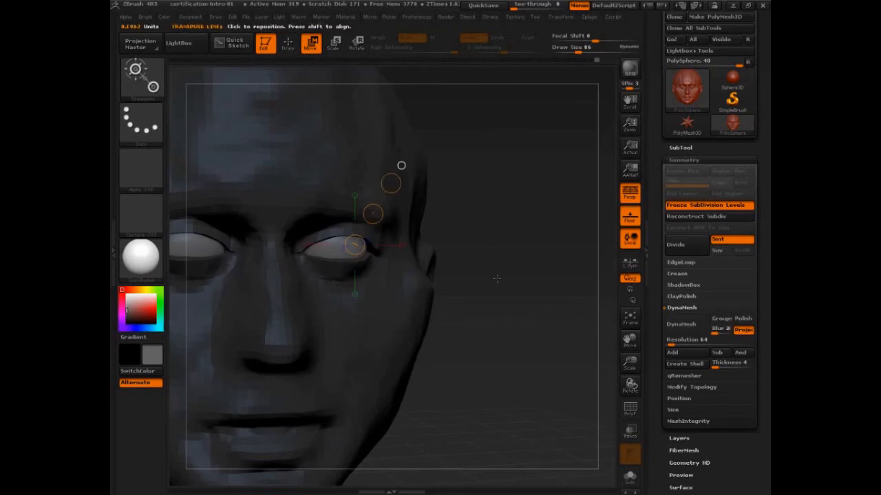
key(ctrl+i)
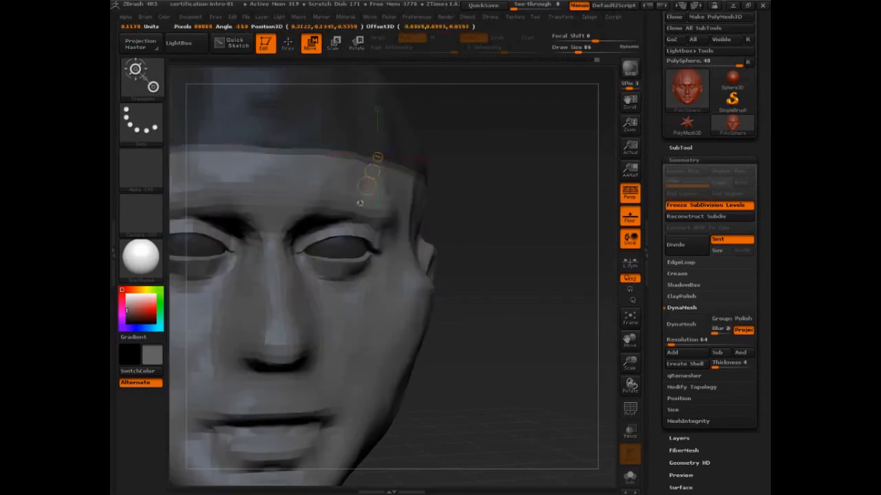
drag(377, 158, 344, 249)
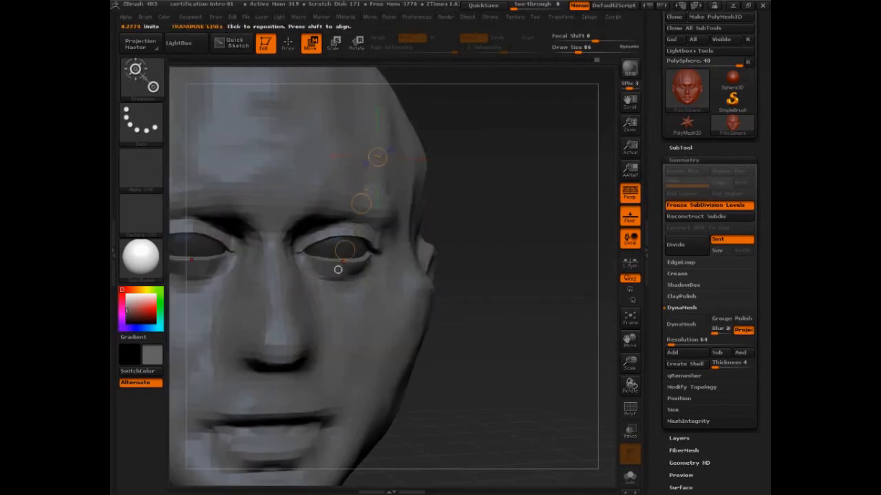
click(289, 42)
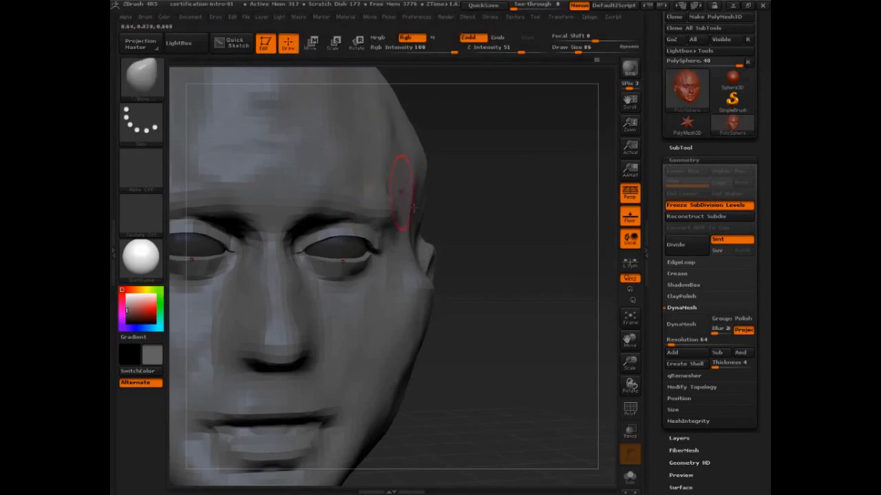
- Mask the head around the eyeballs again with the Transpose line in Rotate mode and clear the mask
drag(521, 347, 323, 330)
click(356, 42)
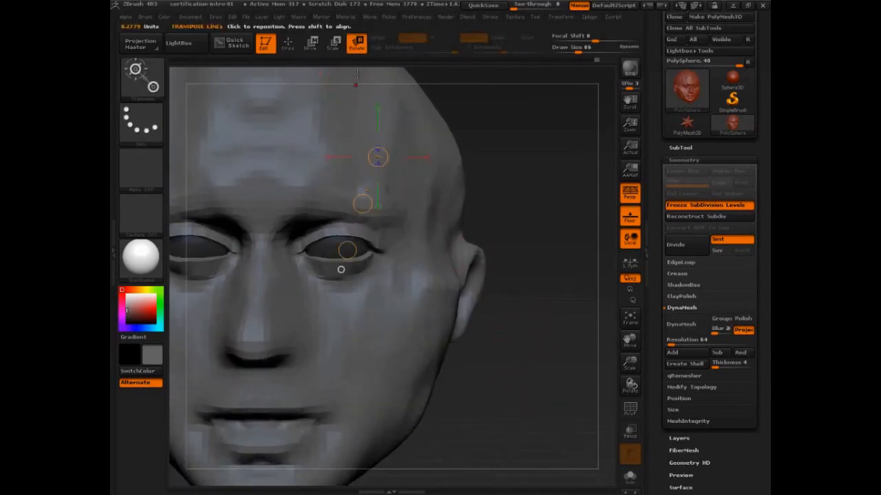
drag(340, 269, 432, 142)
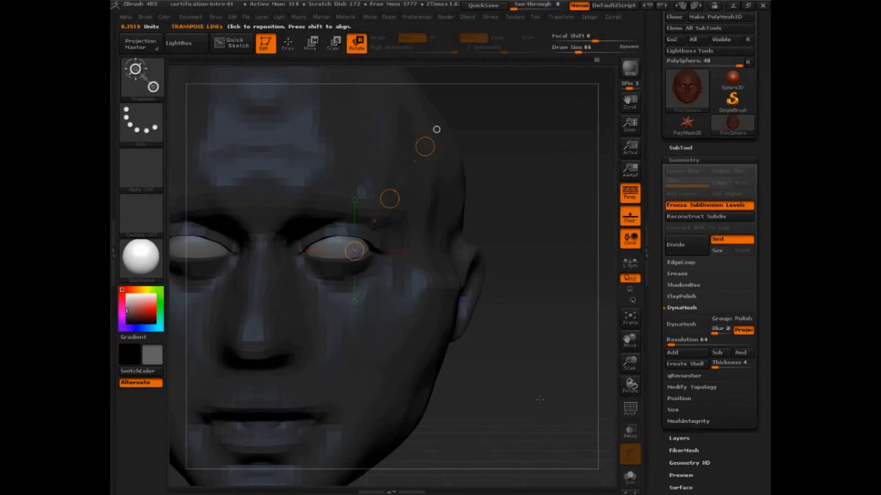
key(q)
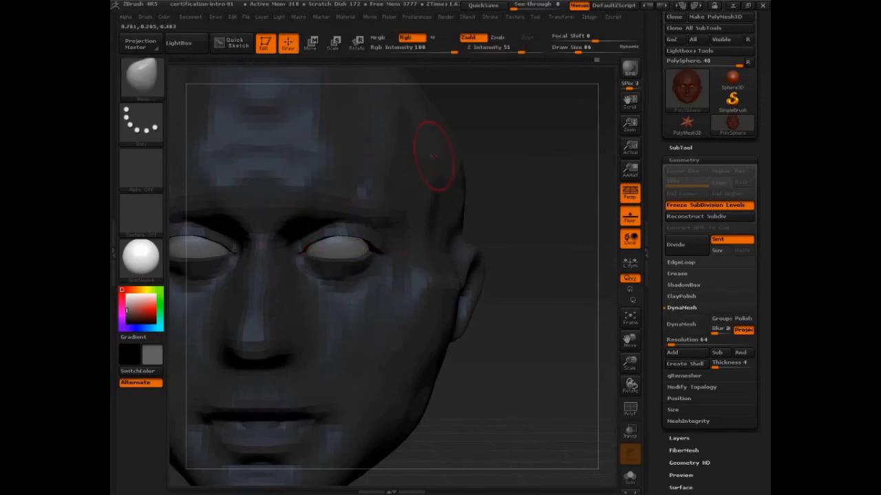
mouse_move(555, 237)
ctrl+mouse_down()
mouse_move(554, 332)
mouse_move(514, 313)
mouse_move(567, 315)
mouse_move(558, 337)
ctrl+mouse_up()
- Adjust the head's overall outline with the Move brush, enlarging it to Draw Size 332
key(s)
mouse_move(558, 337)
mouse_down()
mouse_move(568, 340)
mouse_move(561, 342)
mouse_up()
key(s)
drag(472, 289, 486, 289)
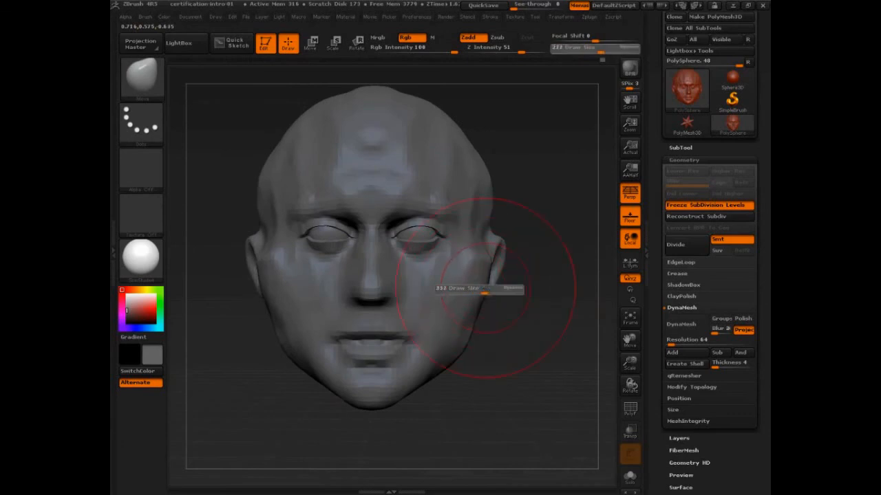
drag(566, 286, 540, 284)
mouse_move(550, 341)
mouse_down()
mouse_move(564, 344)
mouse_move(562, 364)
mouse_up()
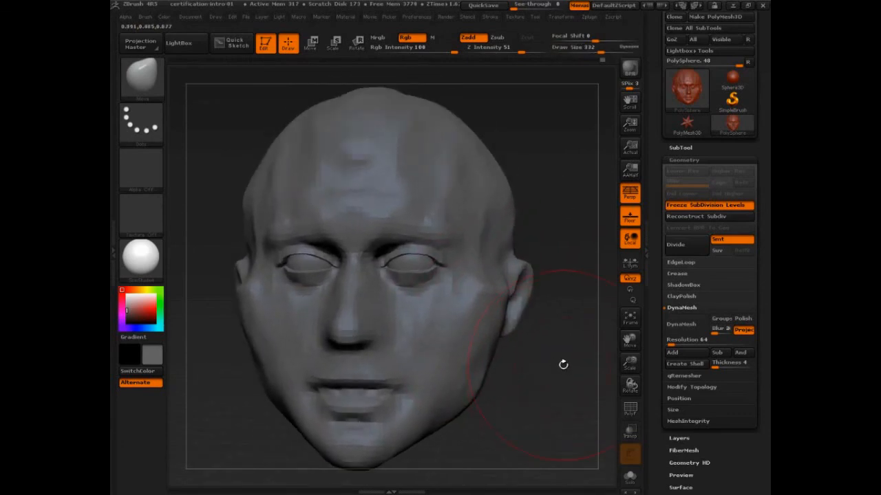
- Turn off Freeze SubDivision Levels, clear the resulting mask on the head and set the Draw Size to 50
click(690, 206)
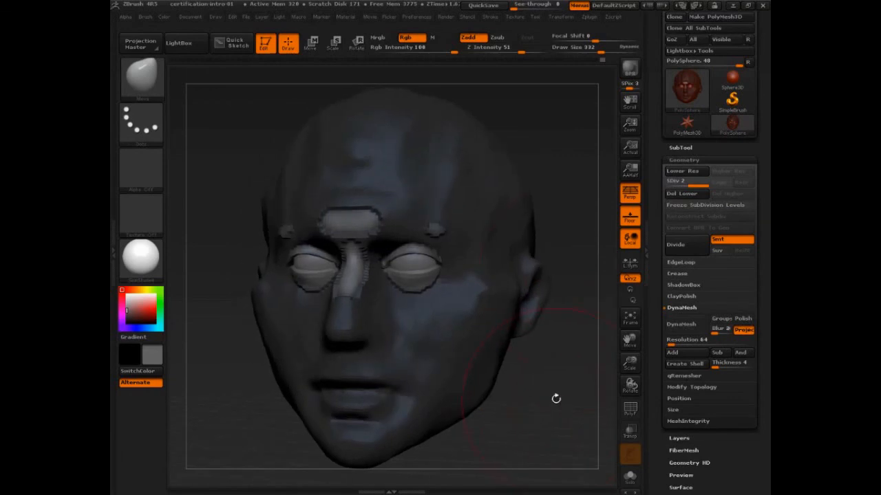
key(ctrl)
mouse_move(576, 344)
alt+mouse_down()
mouse_move(566, 382)
mouse_move(554, 383)
mouse_move(421, 328)
alt+mouse_up()
key(s)
key(s)
drag(343, 277, 328, 277)
key(ctrl+shift)
mouse_move(337, 226)
ctrl+shift+mouse_down()
mouse_move(328, 279)
mouse_move(355, 256)
mouse_move(336, 218)
ctrl+shift+mouse_up()
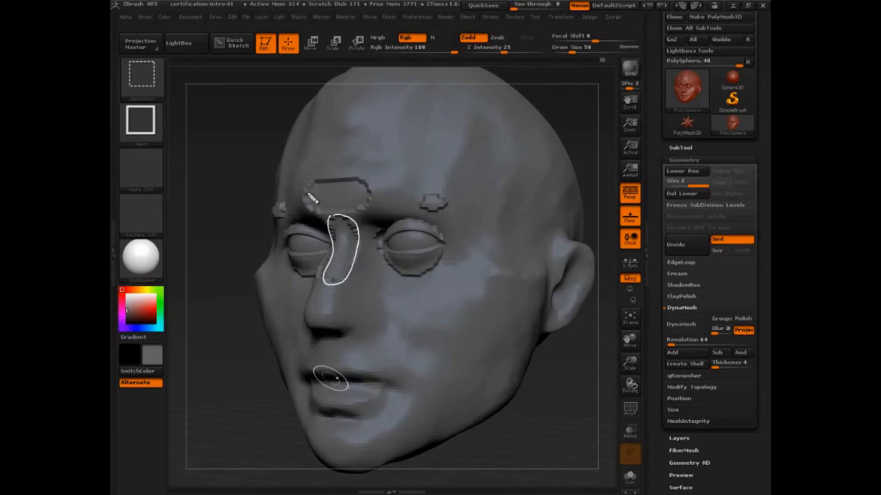
mouse_move(309, 181)
mouse_down()
mouse_move(363, 205)
mouse_move(318, 181)
mouse_up()
mouse_move(434, 206)
mouse_down()
mouse_move(441, 198)
mouse_move(432, 206)
mouse_up()
drag(344, 224, 337, 279)
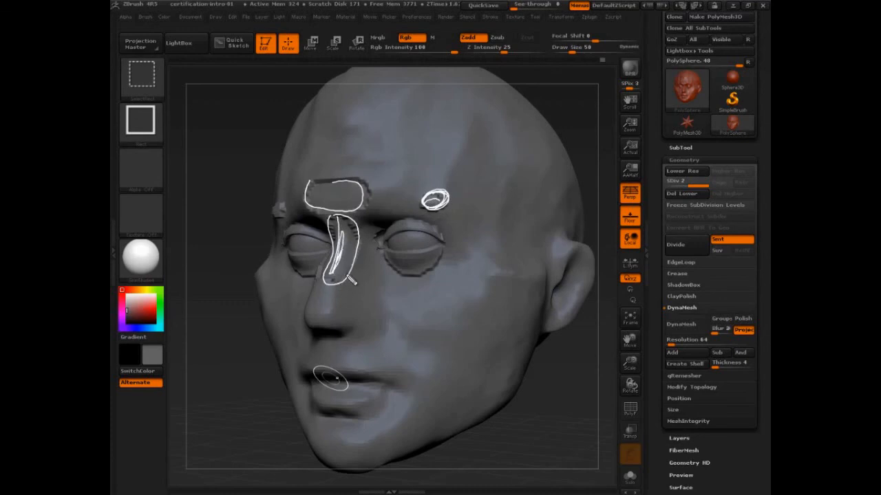
mouse_move(387, 248)
mouse_down()
mouse_move(446, 267)
mouse_move(448, 241)
mouse_move(377, 231)
mouse_up()
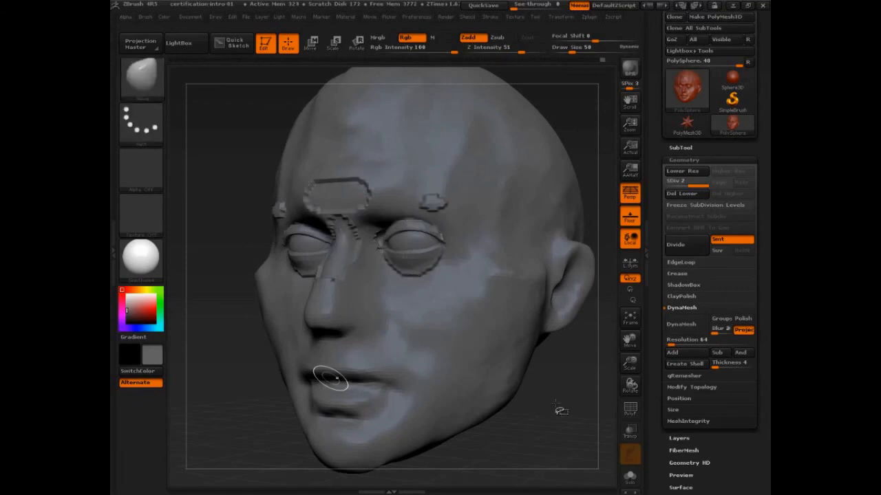
- Smooth the jagged projection edges on the forehead, outer brows and nose bridge at Draw Size 59
drag(560, 408, 578, 406)
key(s)
mouse_move(441, 200)
mouse_down()
mouse_move(454, 200)
mouse_move(320, 180)
mouse_move(353, 262)
mouse_move(345, 275)
mouse_move(428, 265)
mouse_up()
key(s)
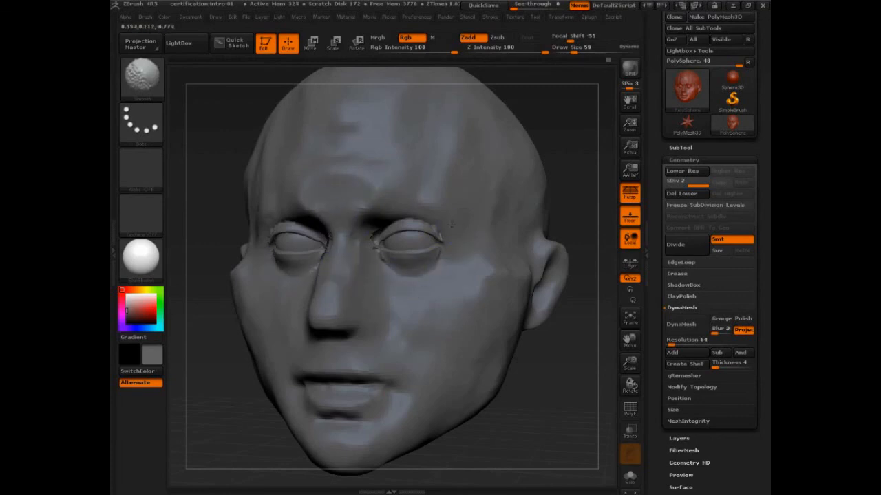
drag(529, 369, 513, 358)
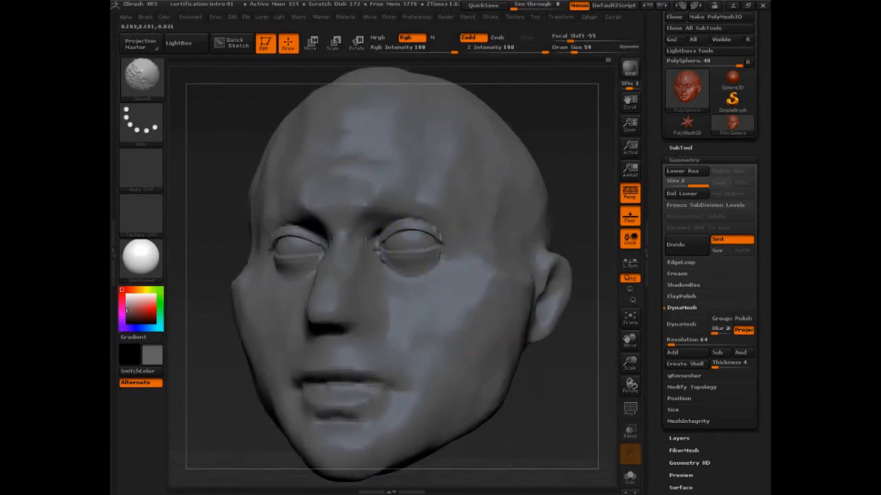
- Smooth the jagged edges around the eyelids and inner eye corners, and soften the top of the nose bridge
mouse_move(379, 250)
shift+mouse_down()
mouse_move(367, 237)
mouse_move(375, 271)
mouse_move(398, 281)
shift+mouse_up()
mouse_move(401, 219)
shift+mouse_down()
mouse_move(447, 219)
mouse_move(451, 232)
mouse_move(432, 232)
shift+mouse_up()
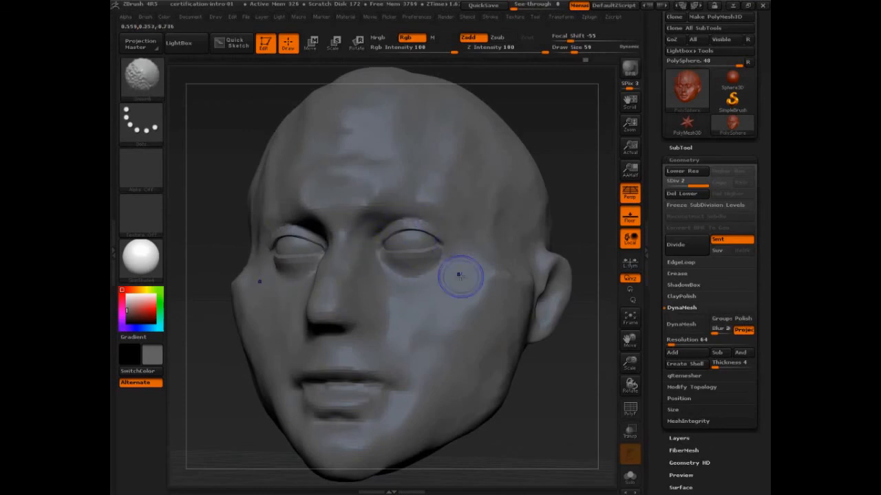
drag(549, 410, 578, 413)
shift+drag(353, 233, 347, 244)
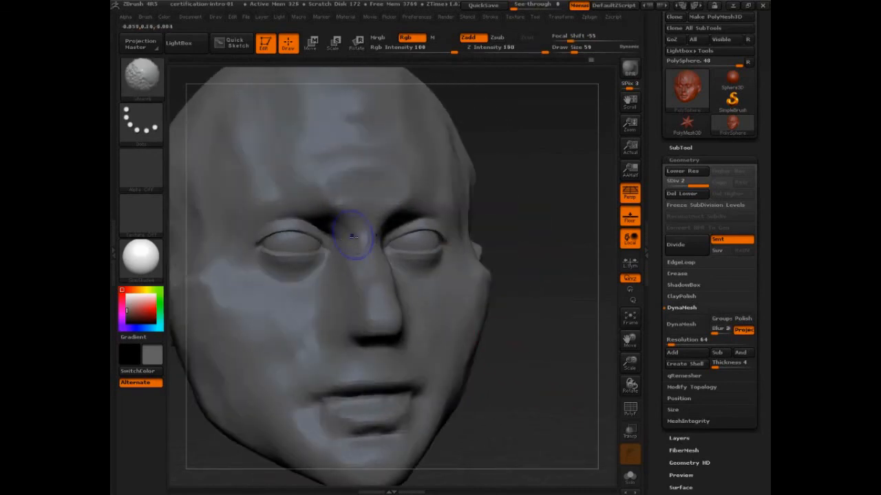
mouse_move(550, 330)
mouse_down()
mouse_move(512, 336)
mouse_move(572, 392)
mouse_move(573, 414)
mouse_up()
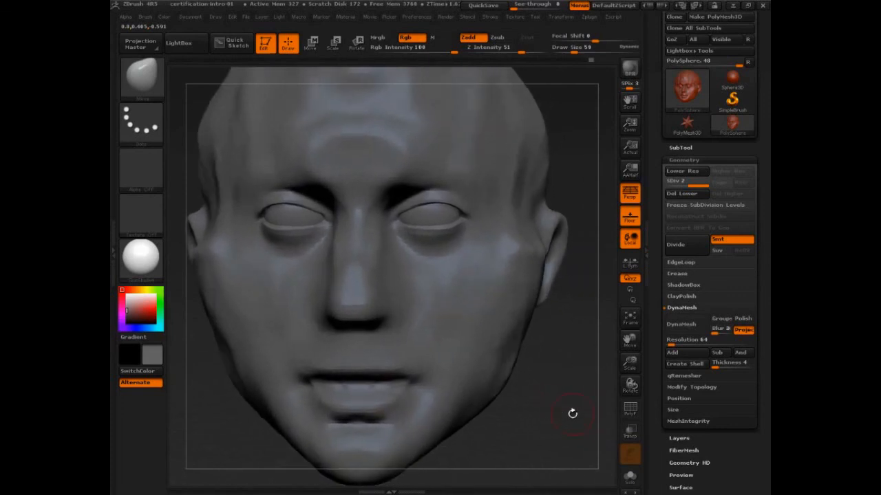